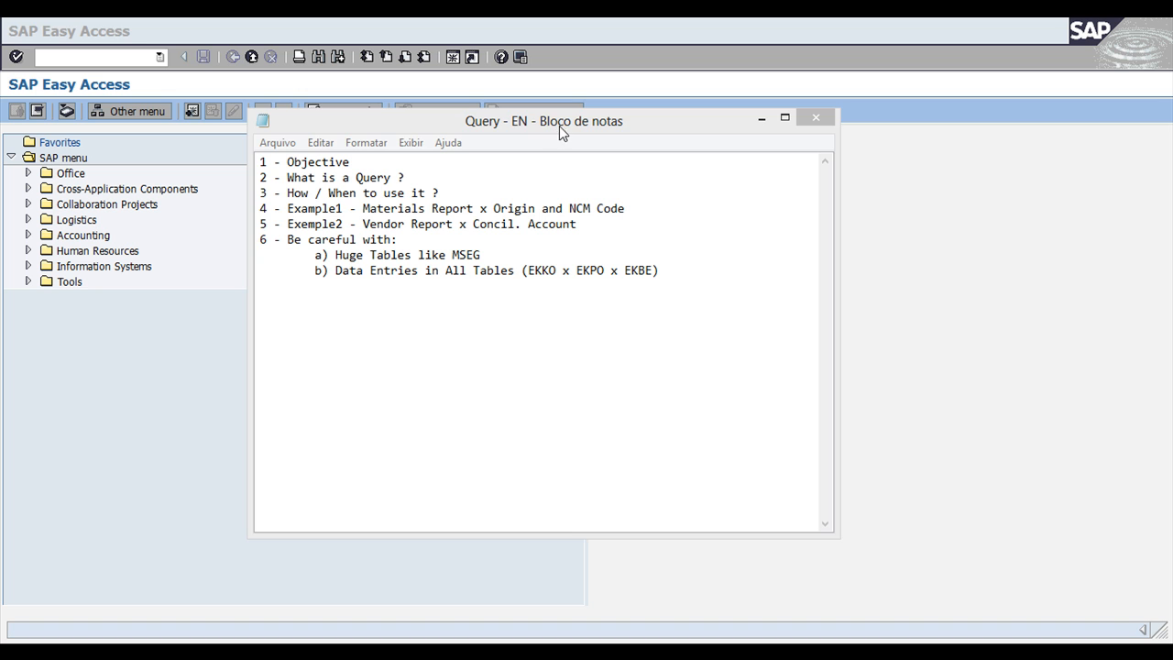
- Read the Query - EN outline, focusing on the materials report and vendor report examples
left_click(561, 126)
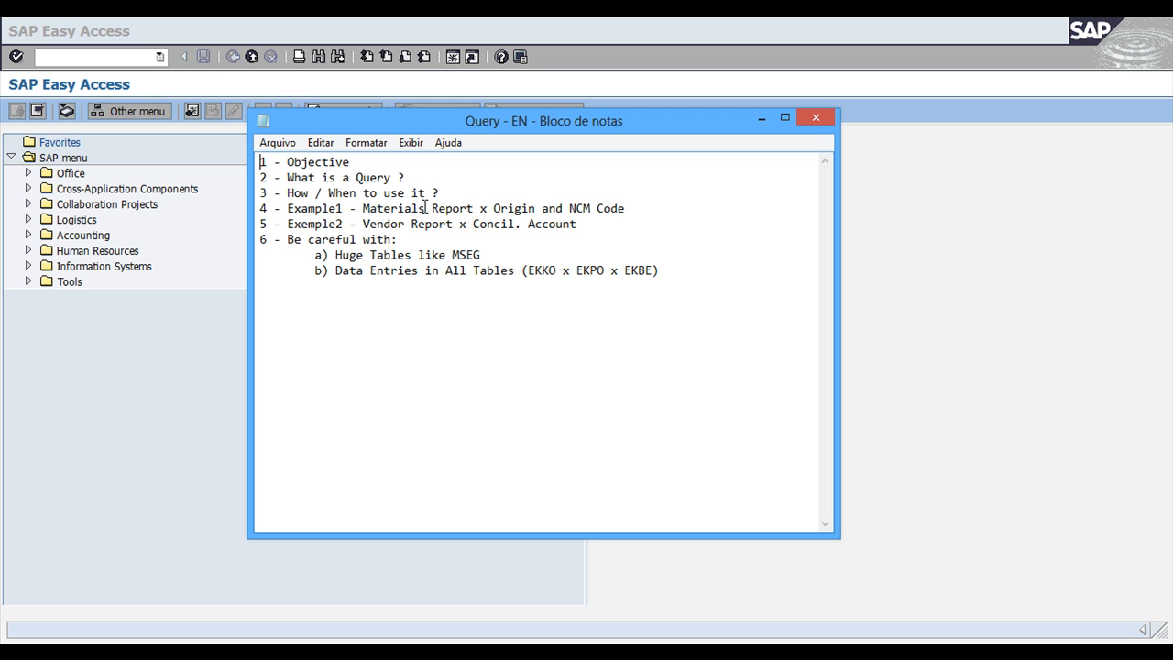
left_click_drag(363, 208, 527, 211)
left_click(555, 223)
left_click(321, 218)
left_click(390, 220)
left_click(371, 209)
left_click(175, 411)
- Start the QuickViewer with transaction SQVI
left_click(51, 59)
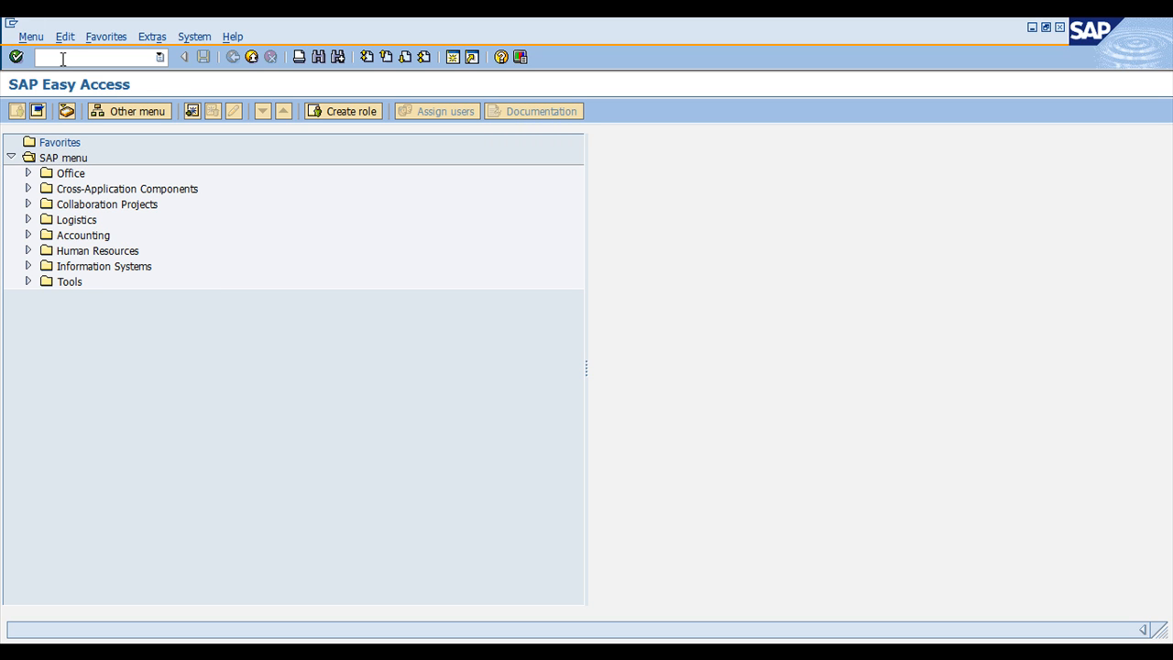
key("Caps_Lock")
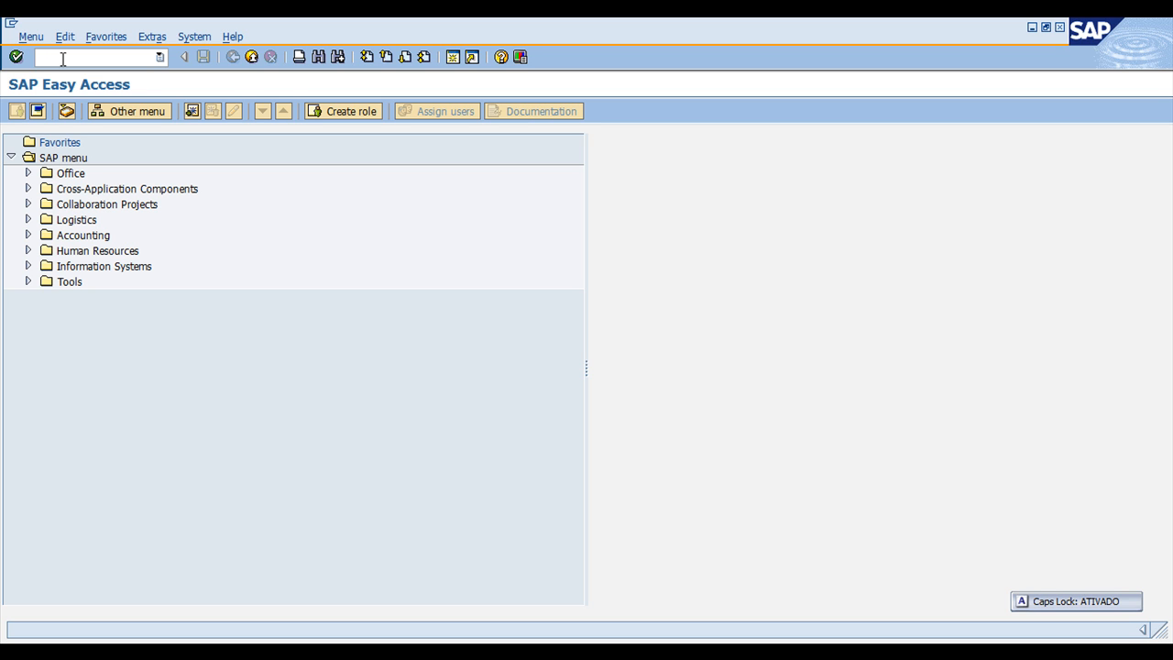
type("SQVI")
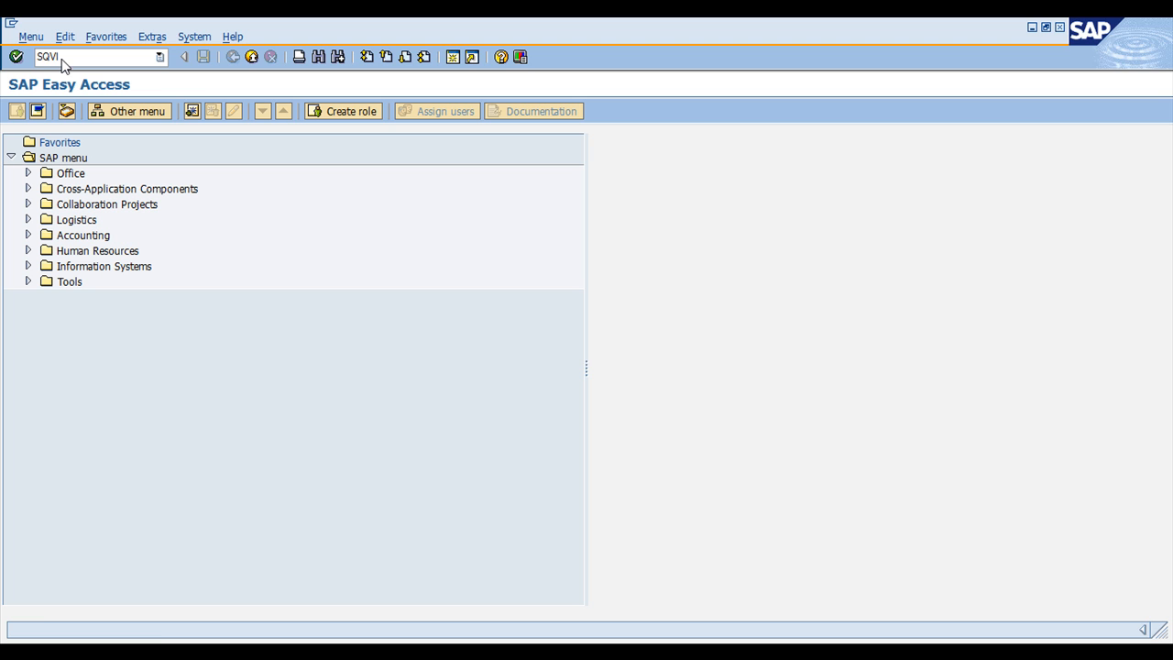
key("Return")
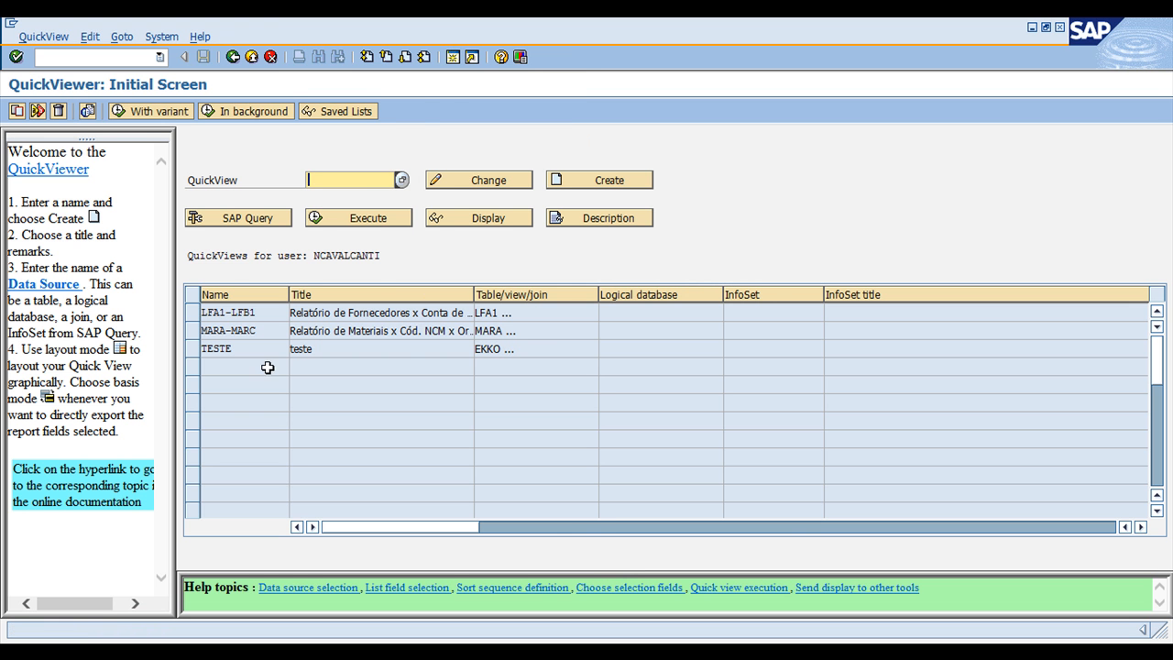
- Open a second session and start transaction SQ01 in it
left_click(457, 59)
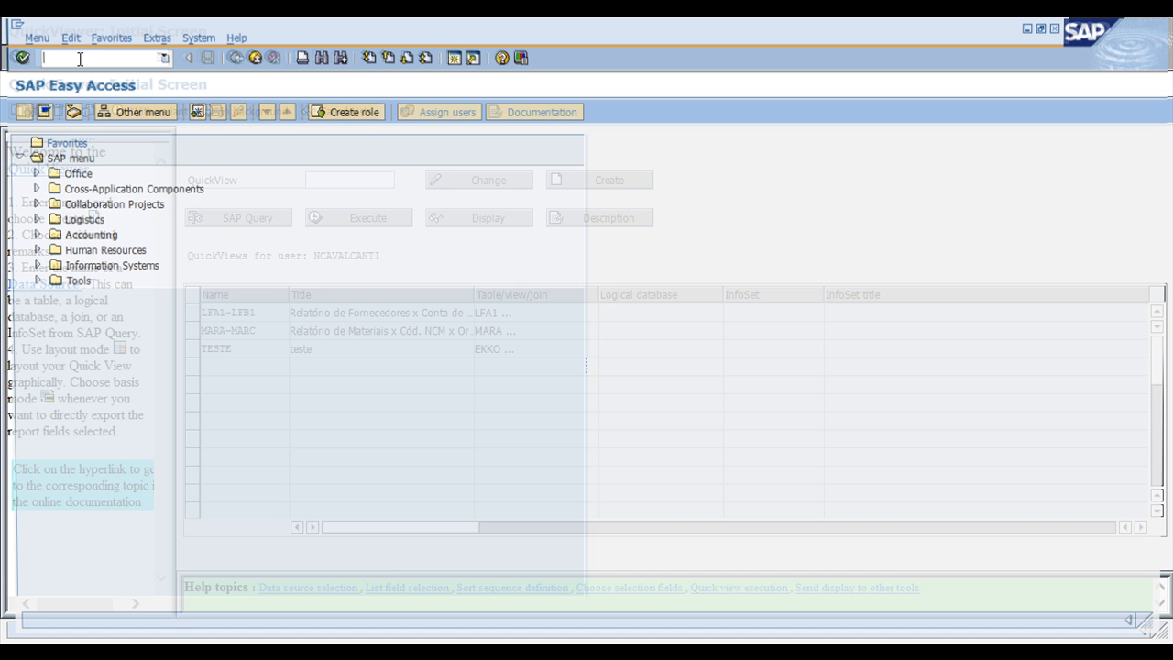
left_click(79, 59)
type("SQ01")
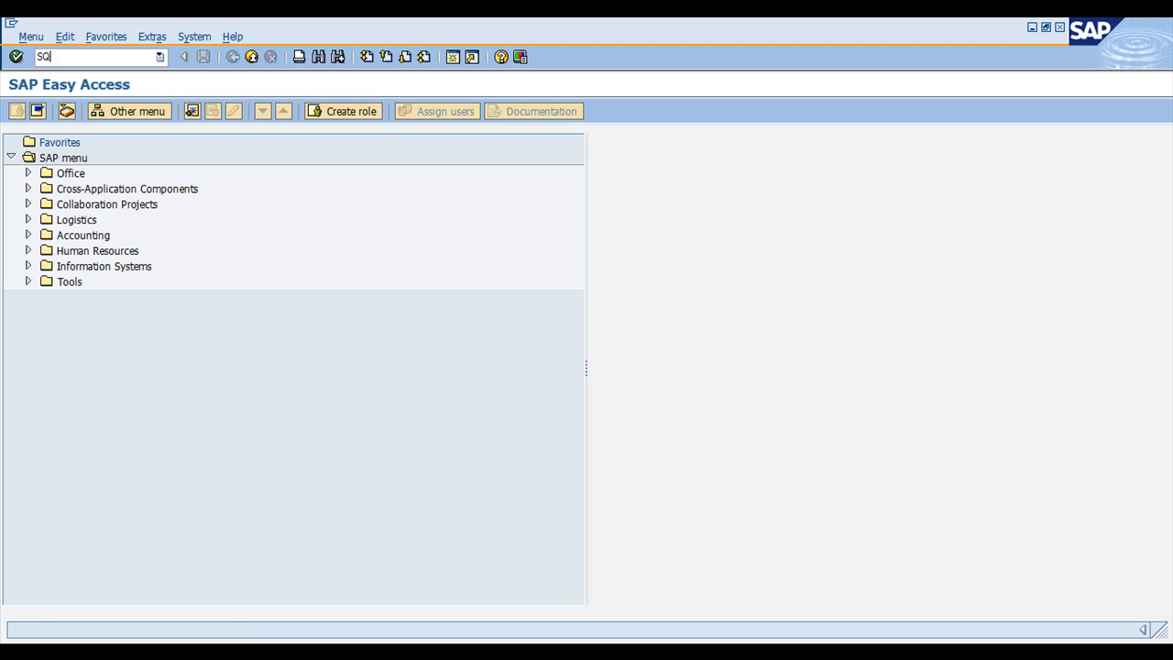
key("Return")
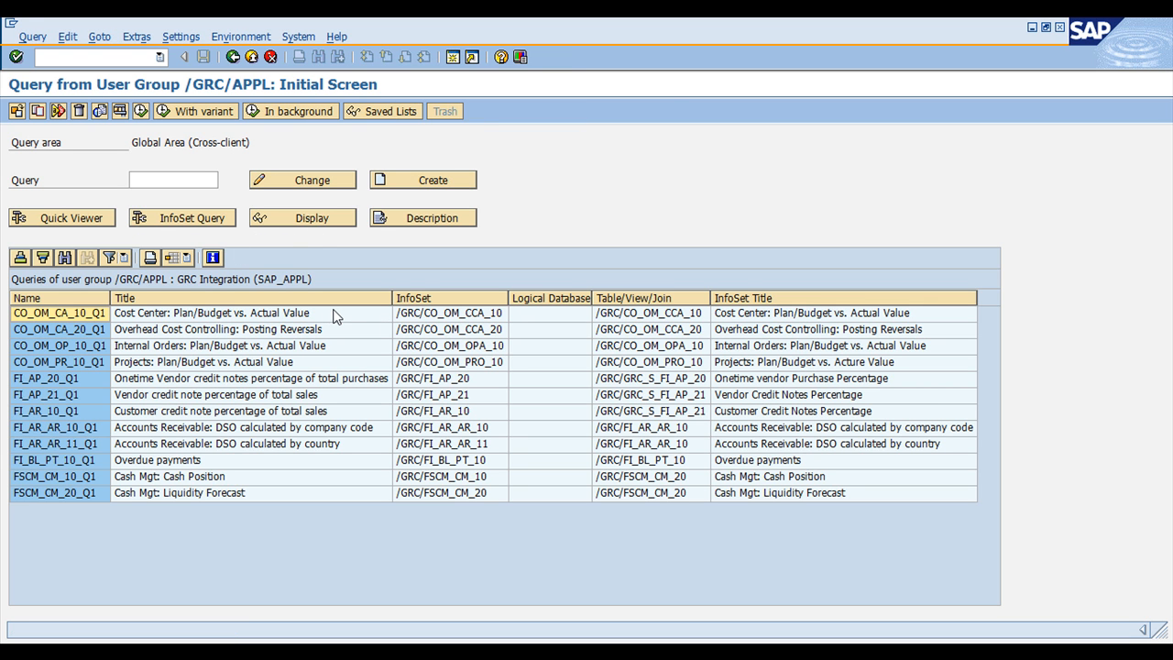
- Compare the QuickViewer start screen with the SQ01 query list, and leave SQ01
key("alt+Tab")
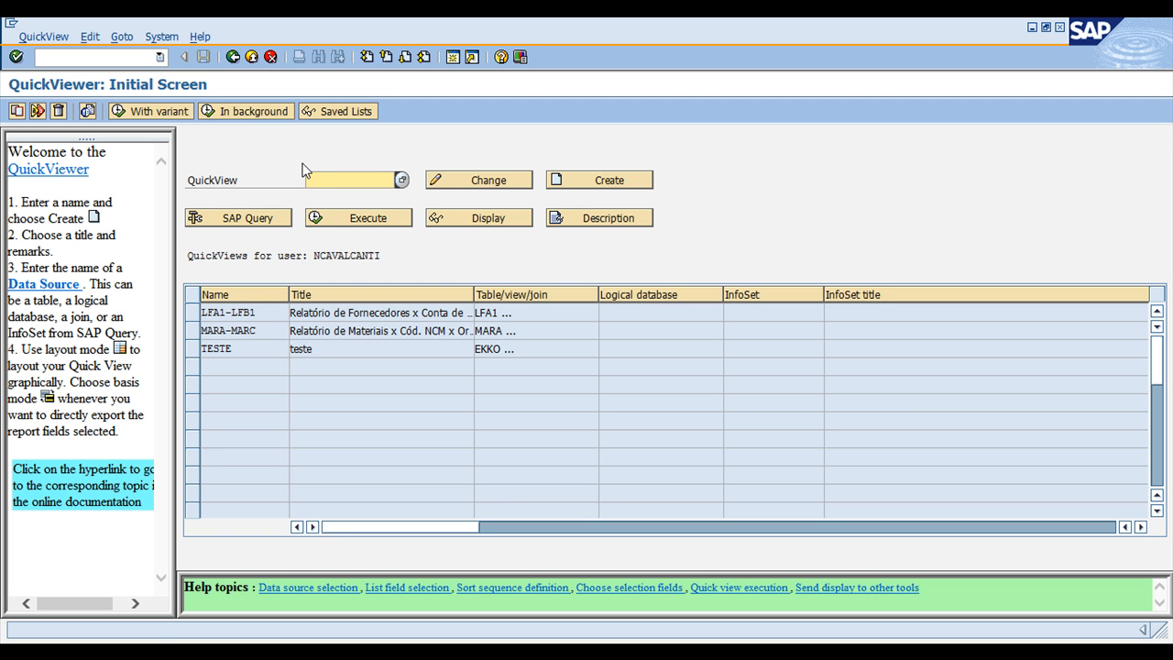
key("alt+Tab")
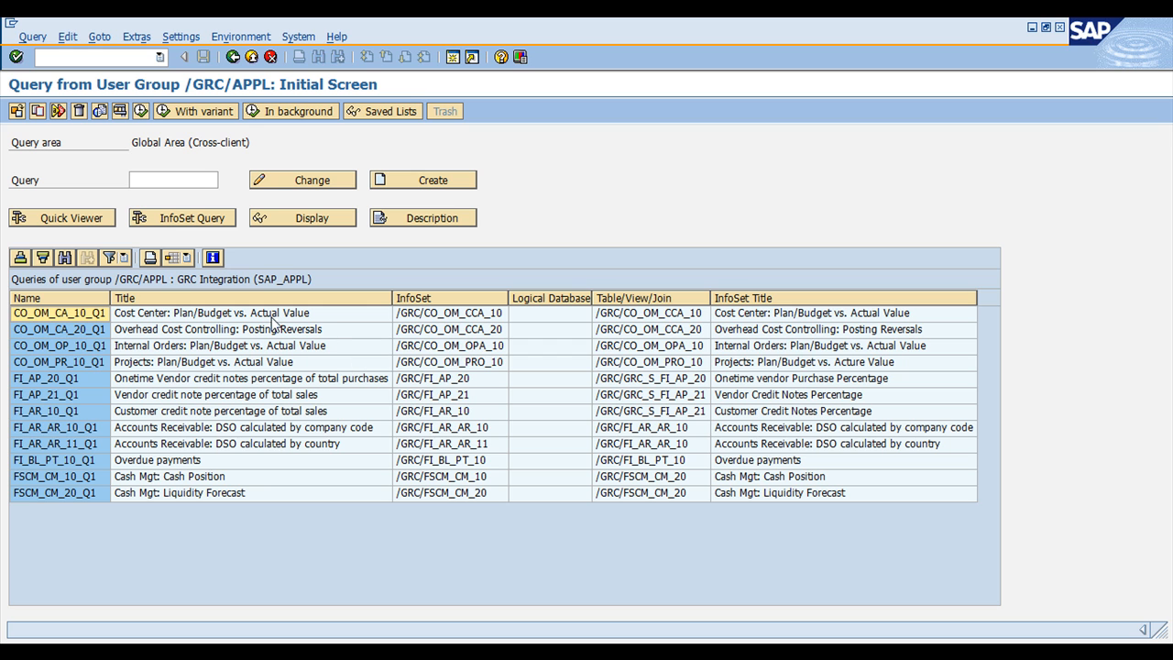
left_click(260, 368)
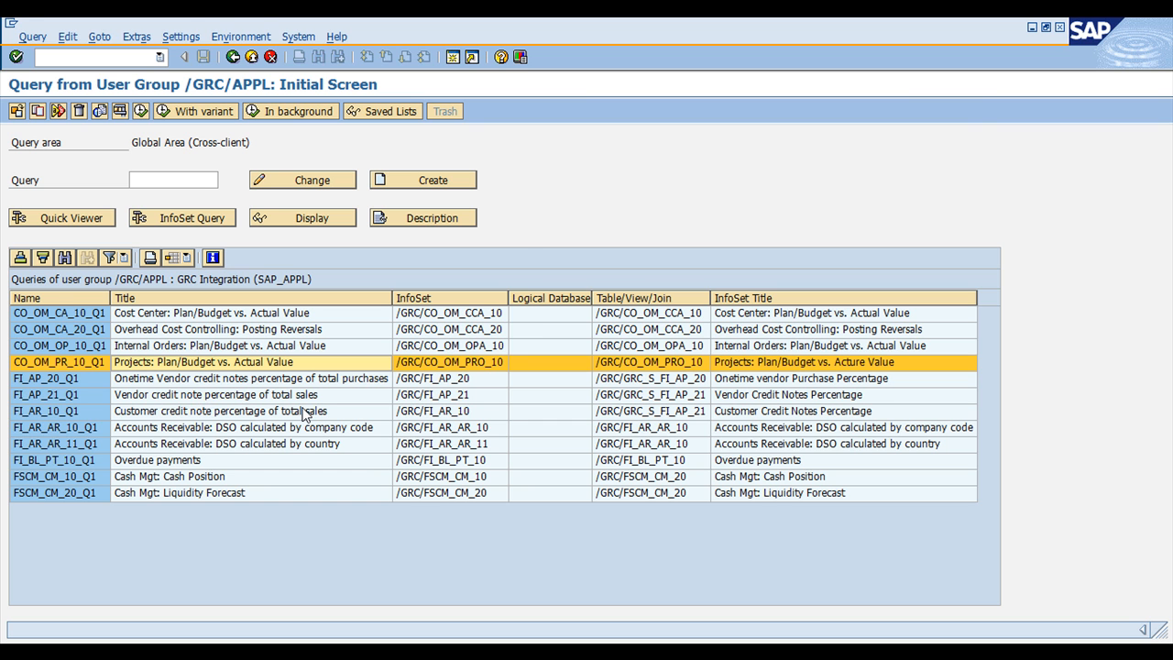
key("F3")
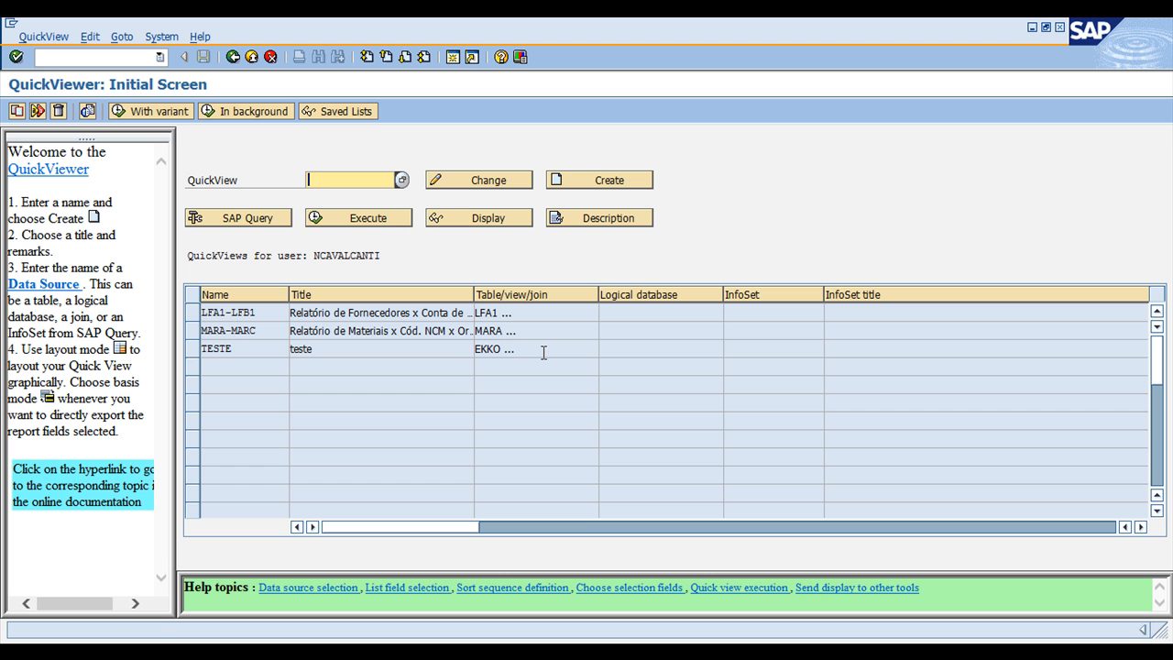
left_click(72, 57)
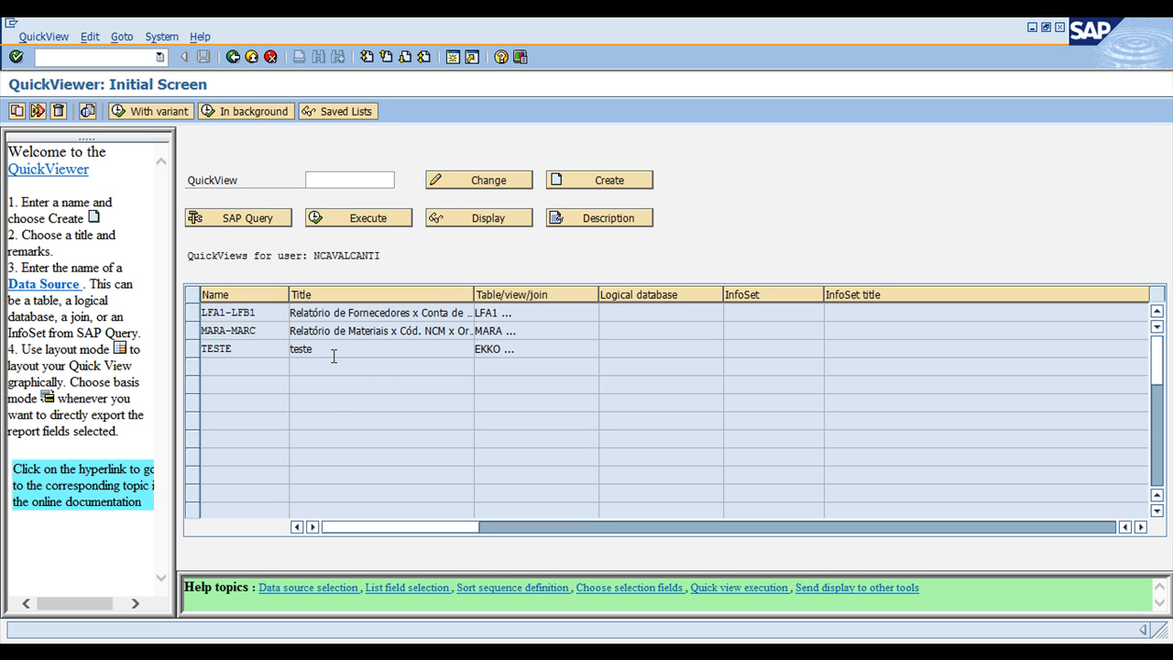
left_click(352, 181)
left_click(198, 316)
left_click(198, 330)
left_click(199, 316)
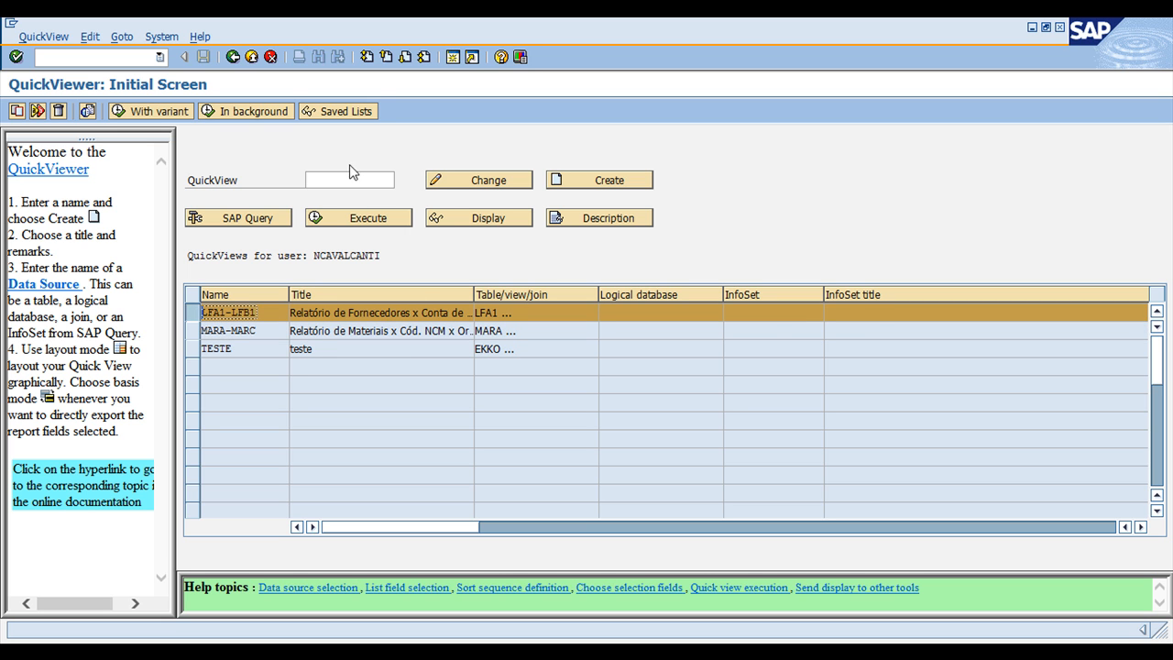
- Start creating a QuickView named MARA-MARC2 and widen the Title column of the QuickView list
left_click(330, 182)
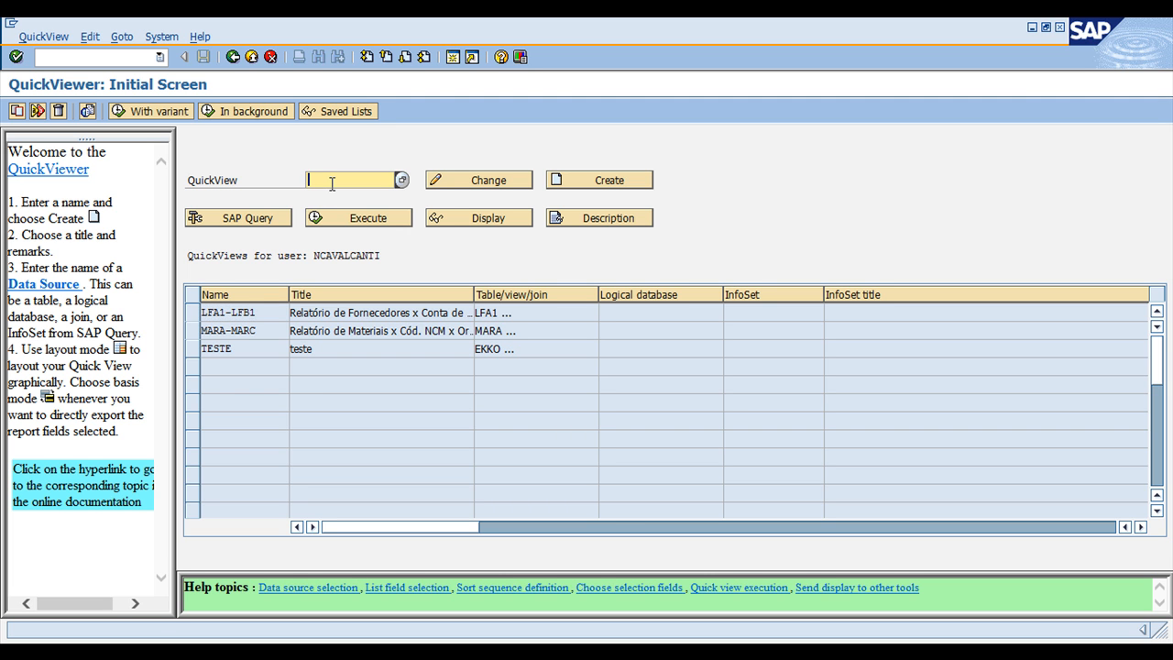
type("MARA-MARC2")
left_click(323, 177)
left_click(352, 178)
left_click_drag(473, 294, 559, 294)
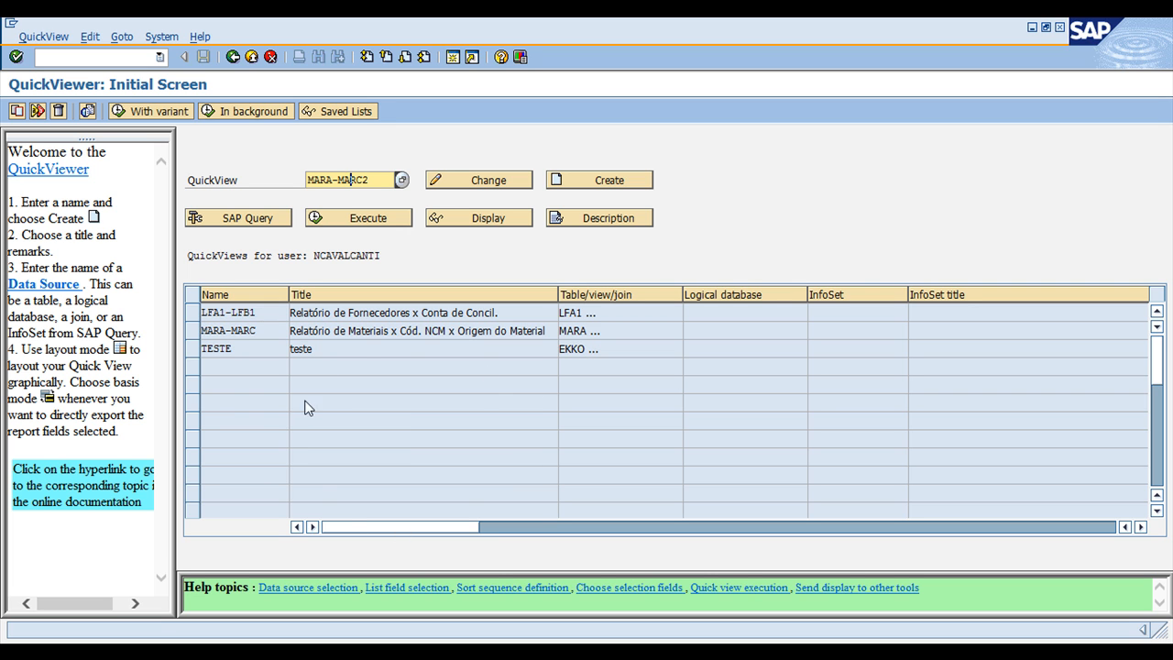
left_click(610, 182)
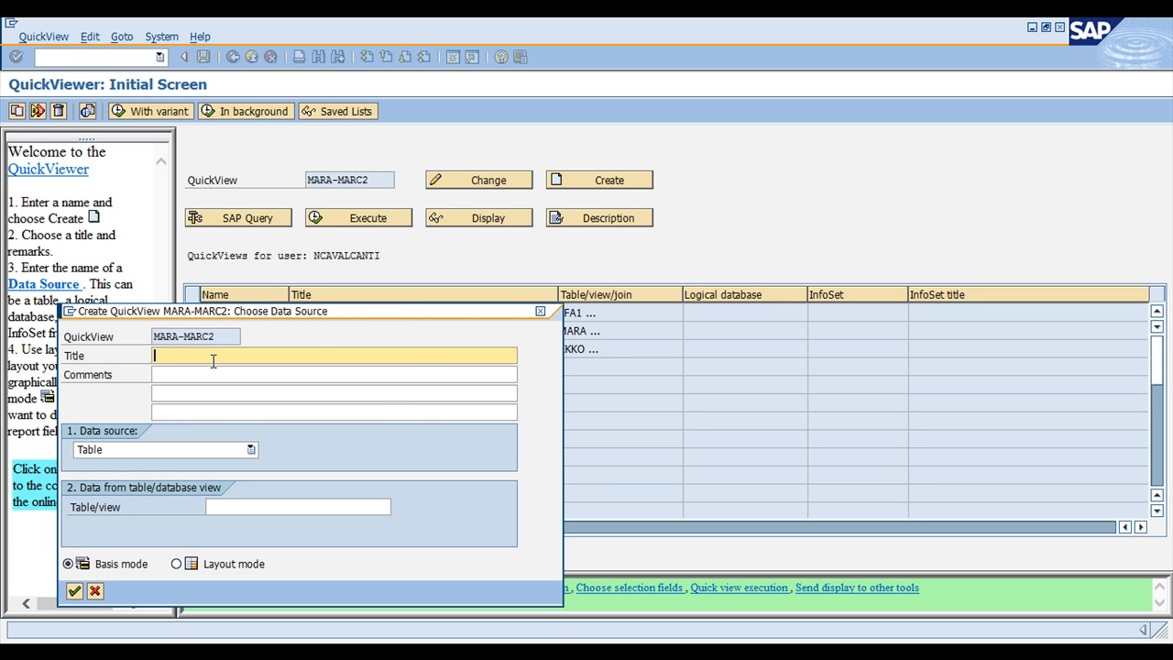
- Title the QuickView "Material Report - NCM x Mat. Origin" and choose Table join as its data source
type("mATERI")
key("Caps_Lock")
key("BackSpace")
key("BackSpace")
key("BackSpace")
key("BackSpace")
key("BackSpace")
key("BackSpace")
type("Material REpo")
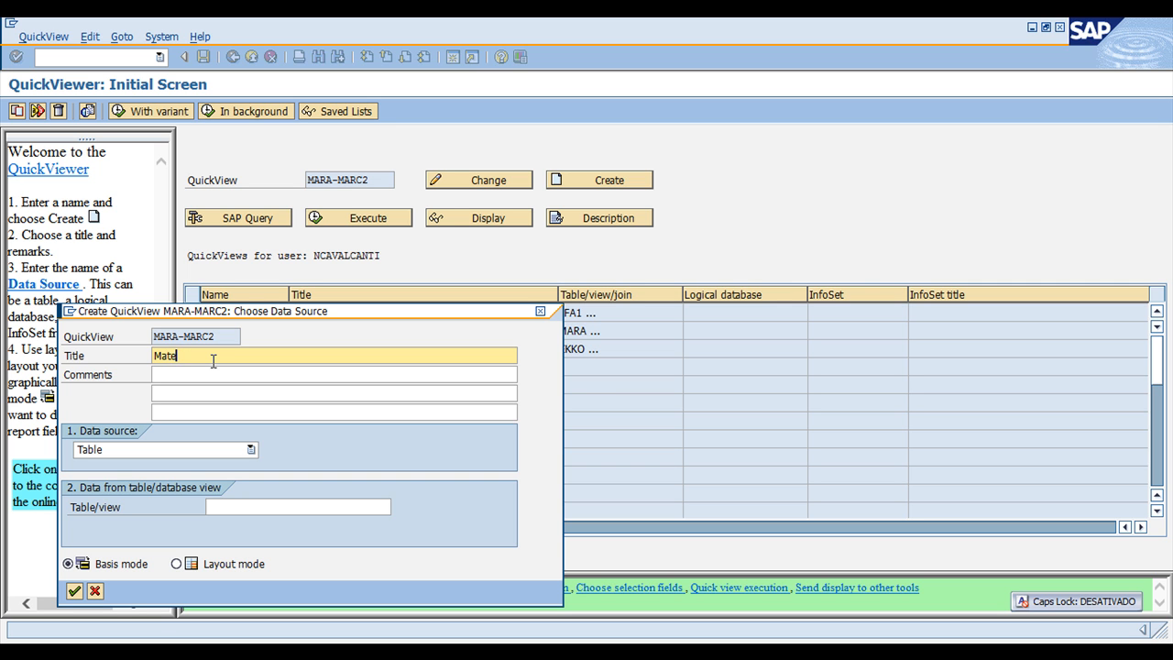
key("BackSpace")
key("BackSpace")
key("BackSpace")
type("eport - ")
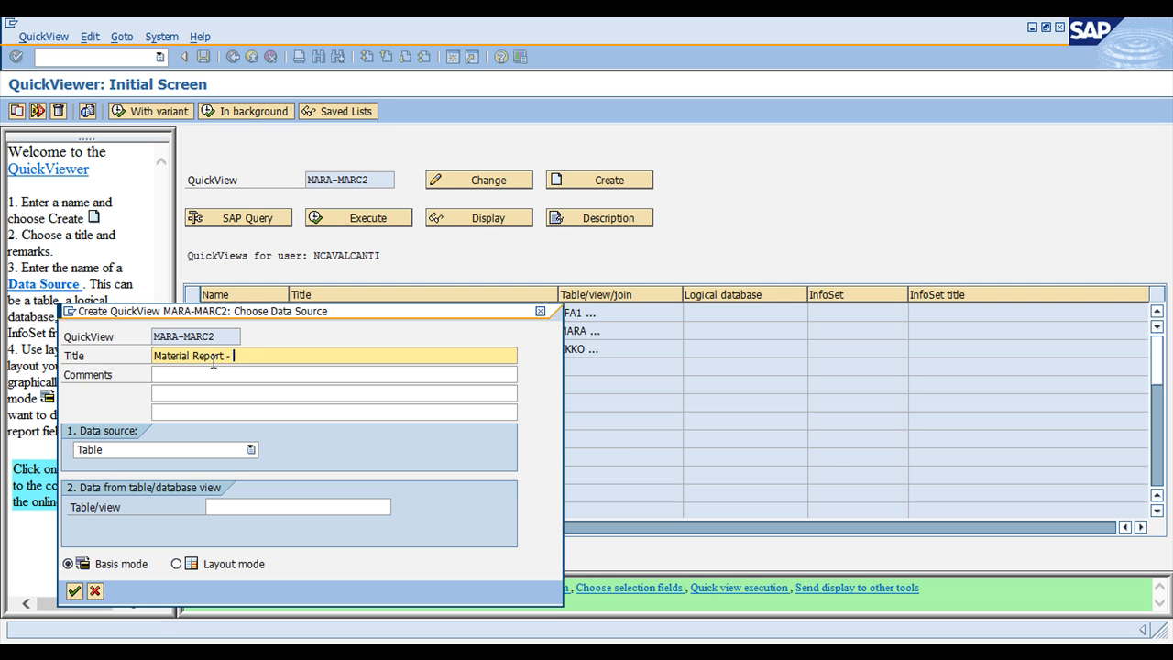
type("NCM x Mat. Origin")
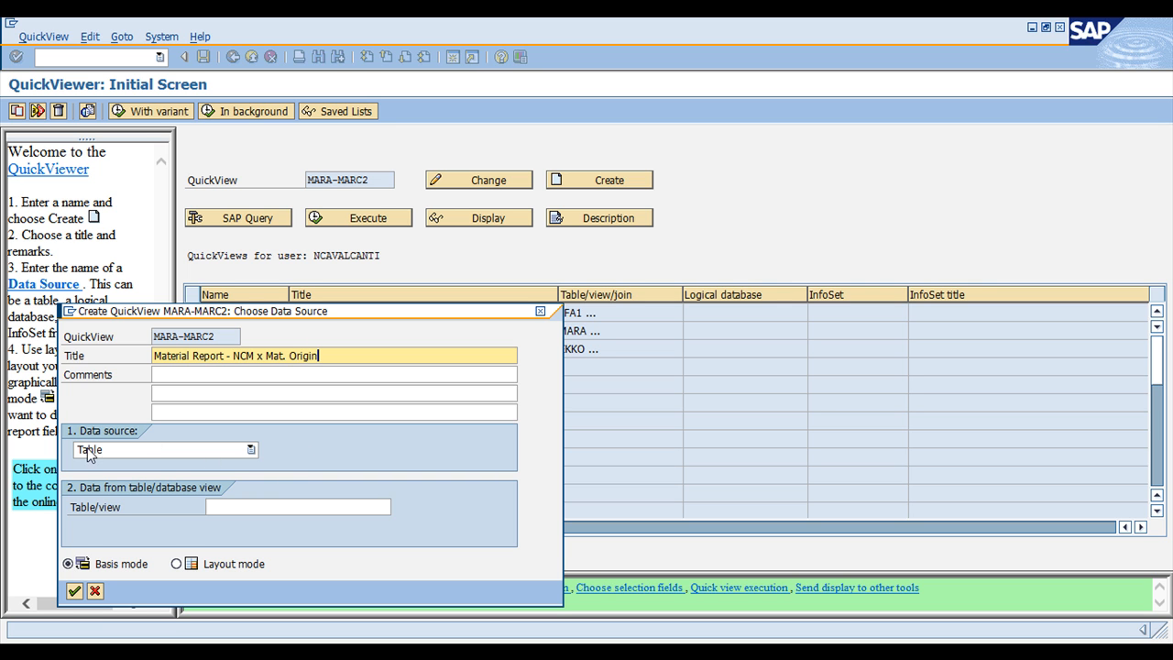
left_click(248, 453)
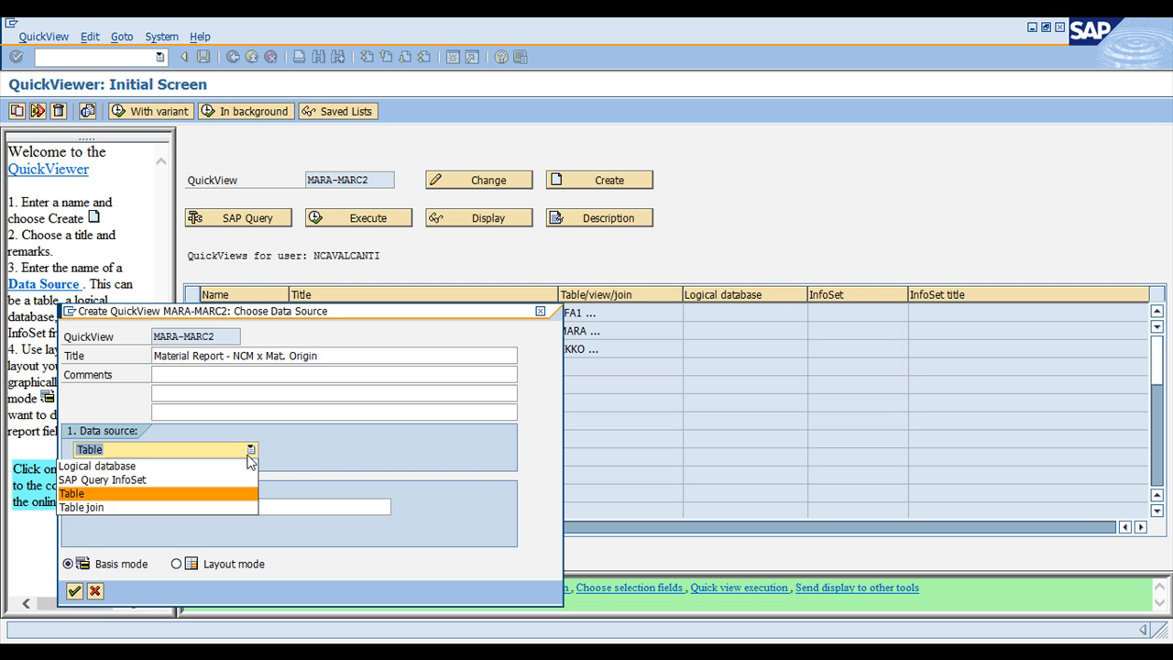
left_click(84, 508)
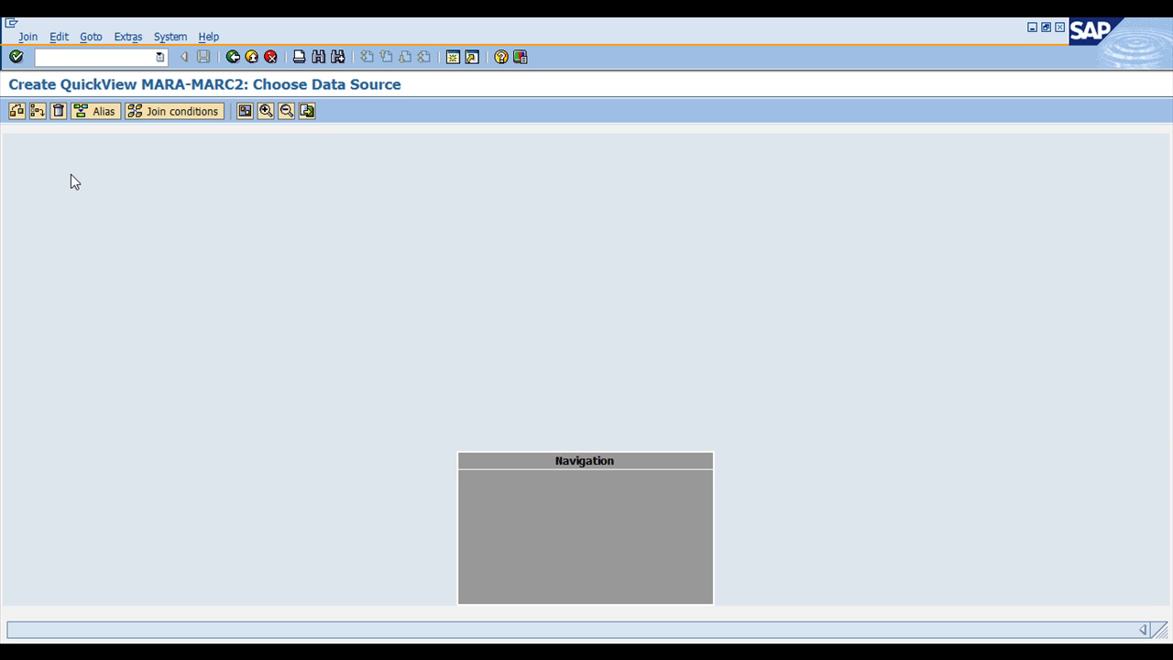
- Add the MARA and MAKT tables to the join
left_click(37, 111)
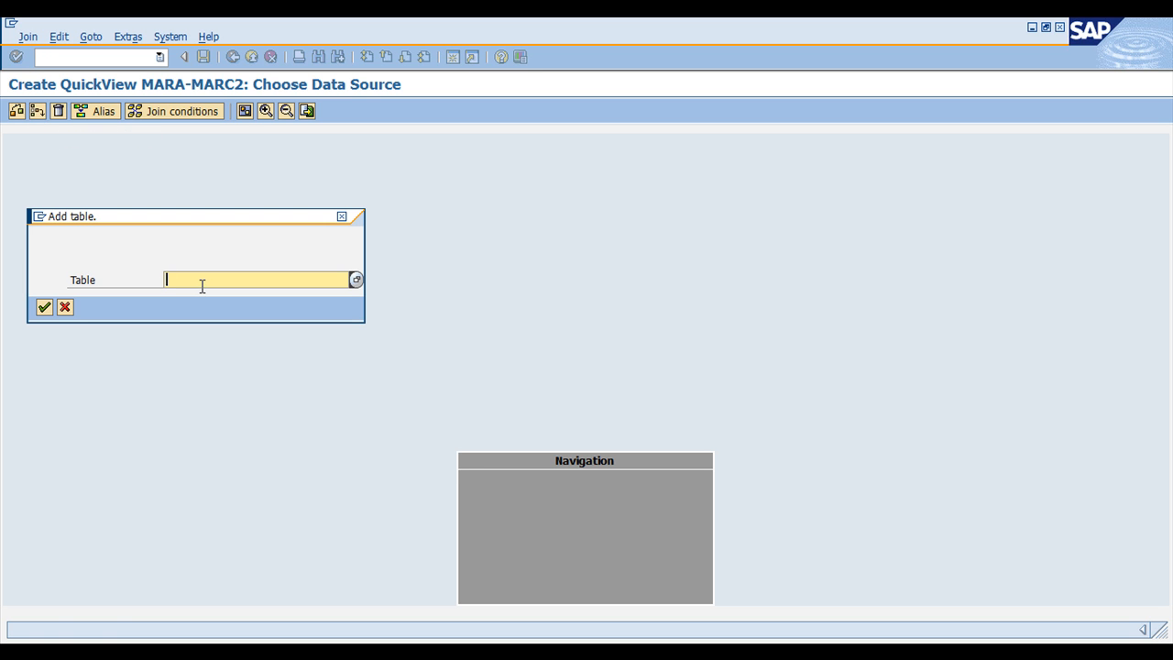
type("maram")
key("BackSpace")
key("Return")
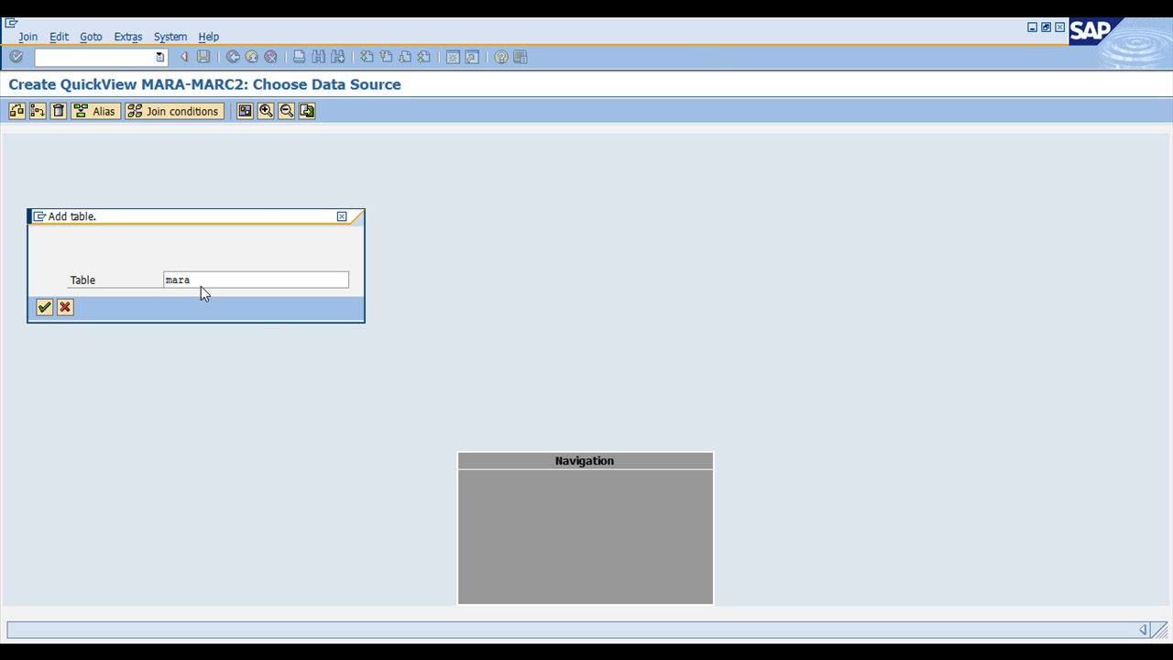
left_click(36, 111)
type("makt")
key("Return")
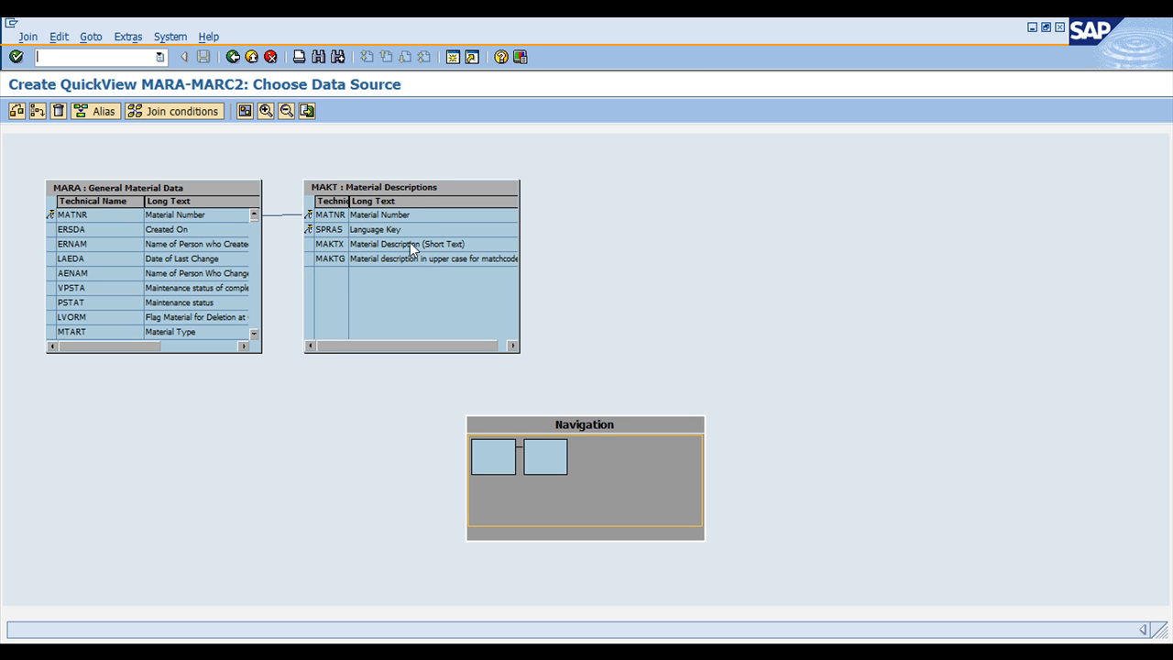
left_click(381, 243)
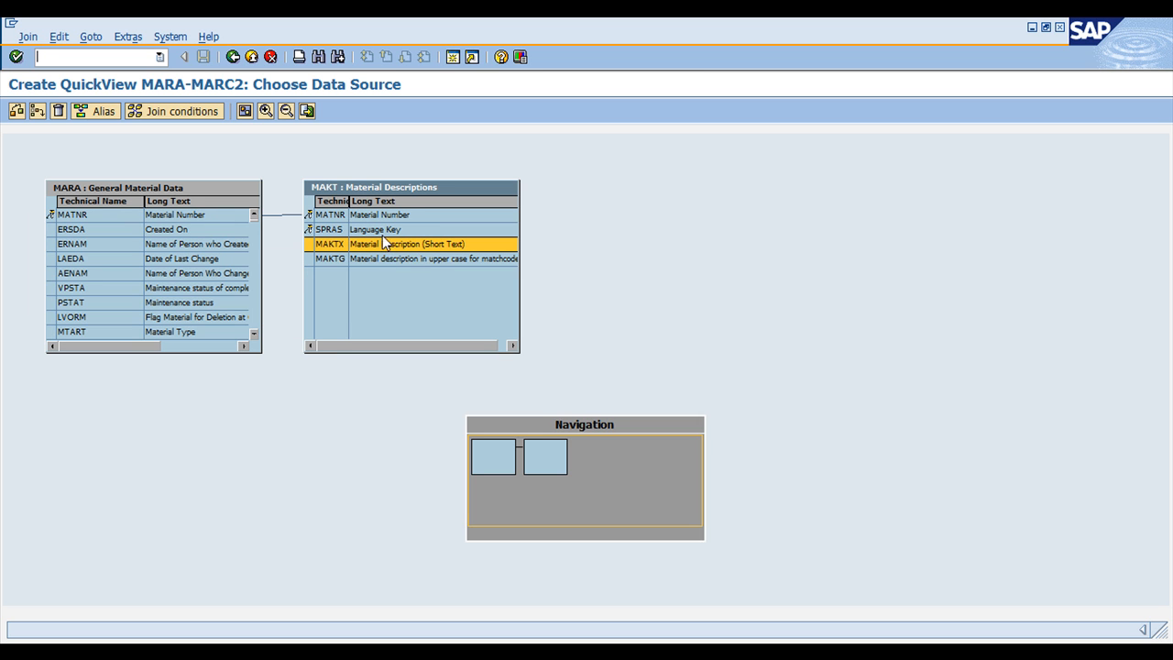
- Add the MARC and MBEW tables to the join
left_click(37, 113)
type("marc")
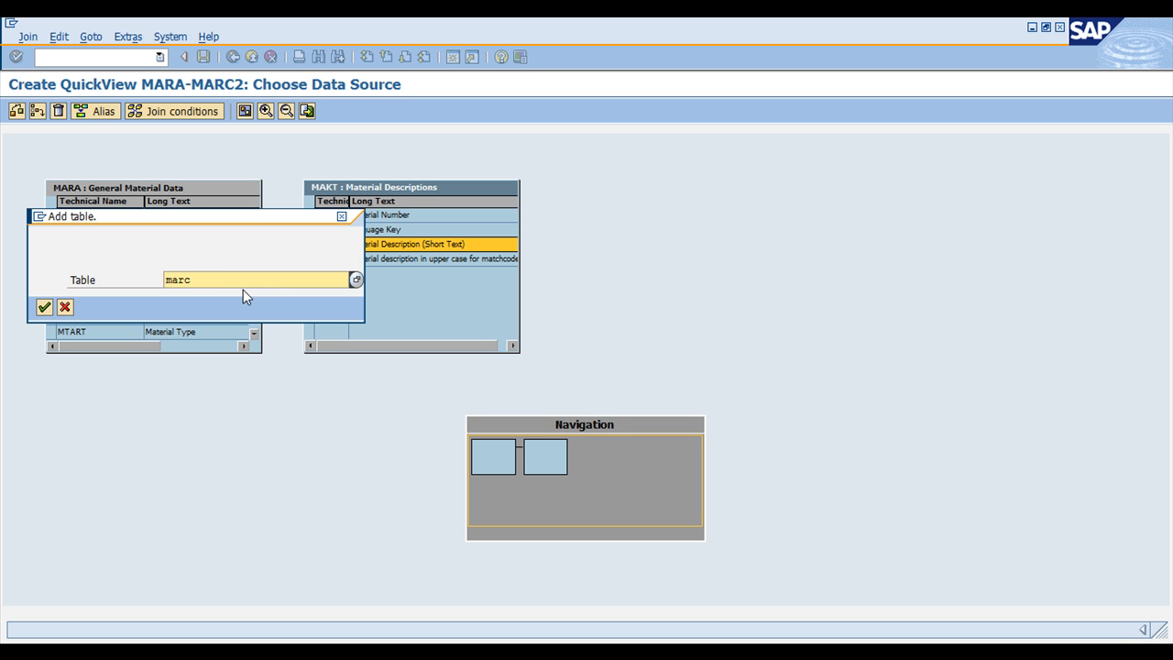
key("Return")
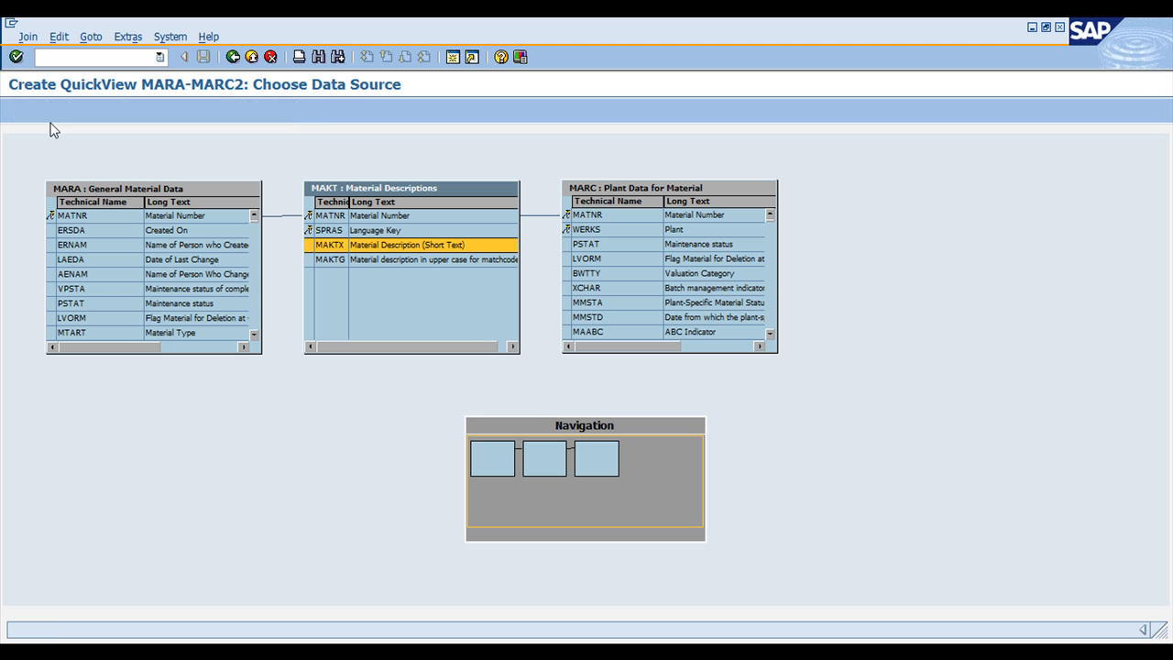
type("mb")
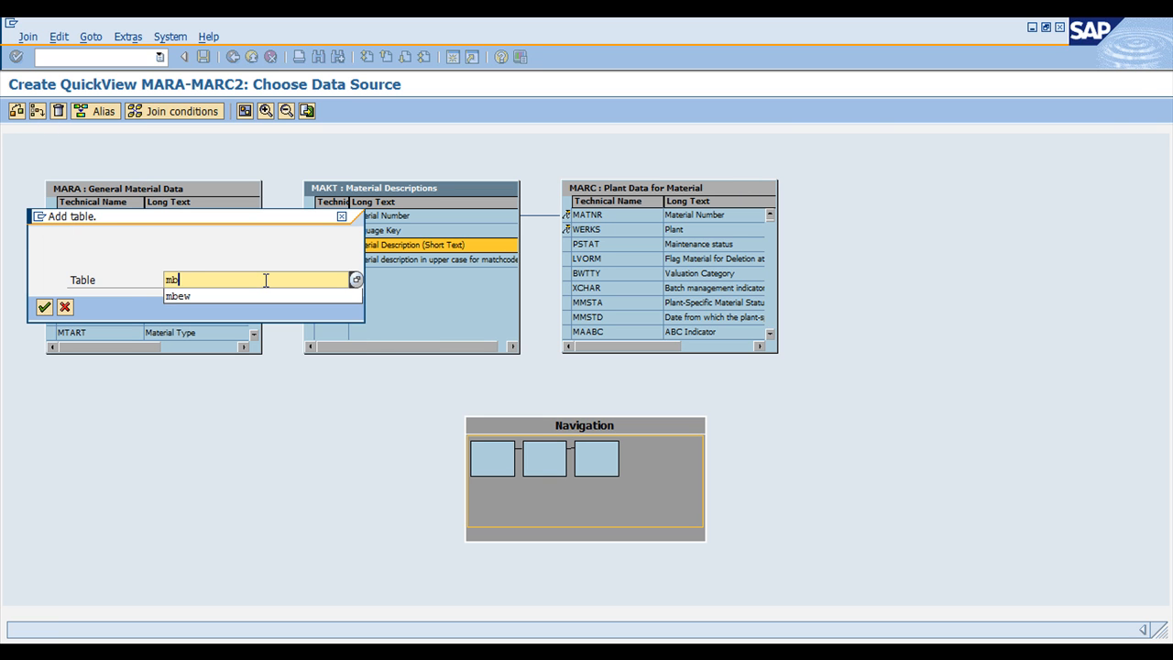
type("ew")
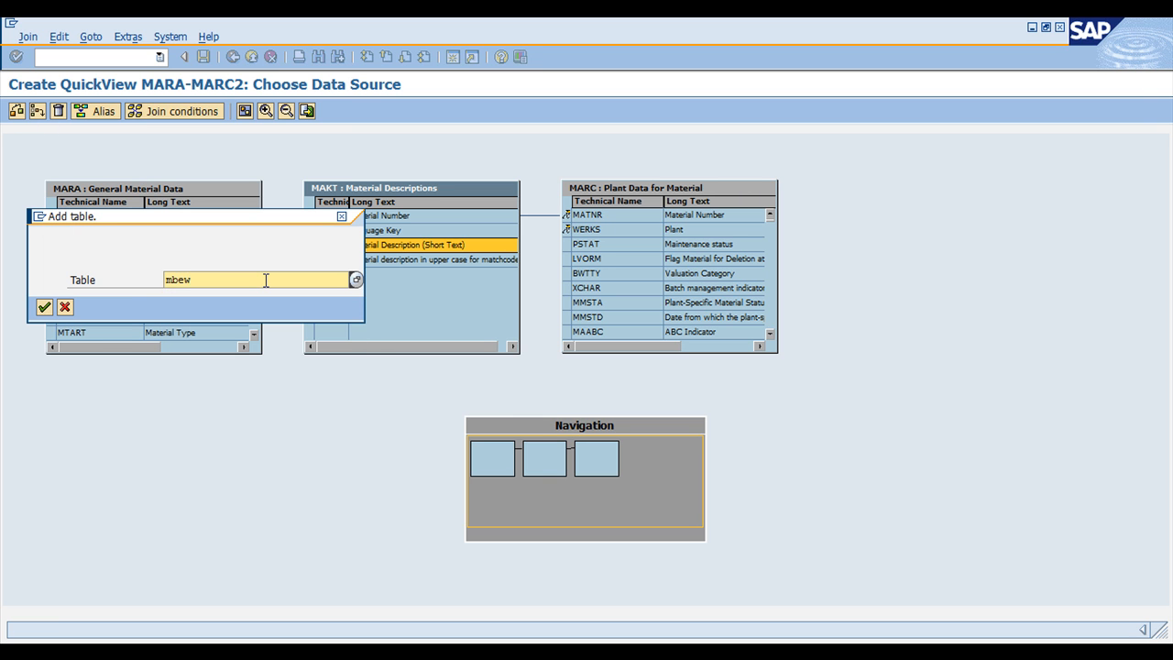
key("Return")
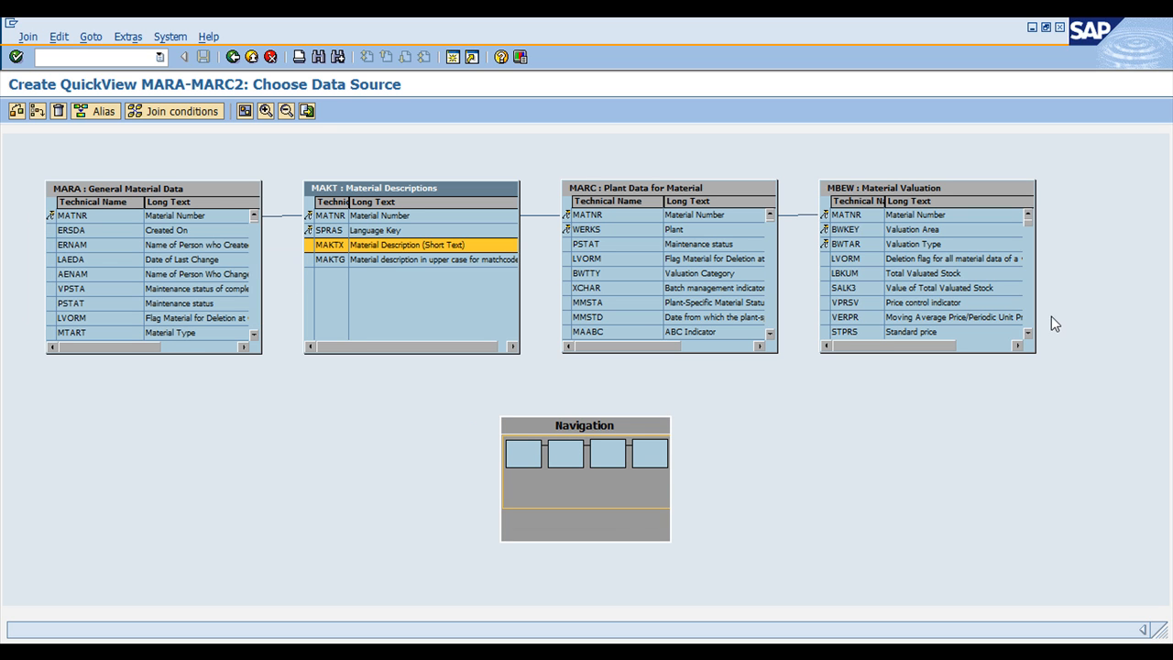
- Shift the MARA table slightly away from MAKT and examine the MATNR link between them
left_click(212, 188)
left_click(359, 188)
left_click(658, 190)
left_click(869, 190)
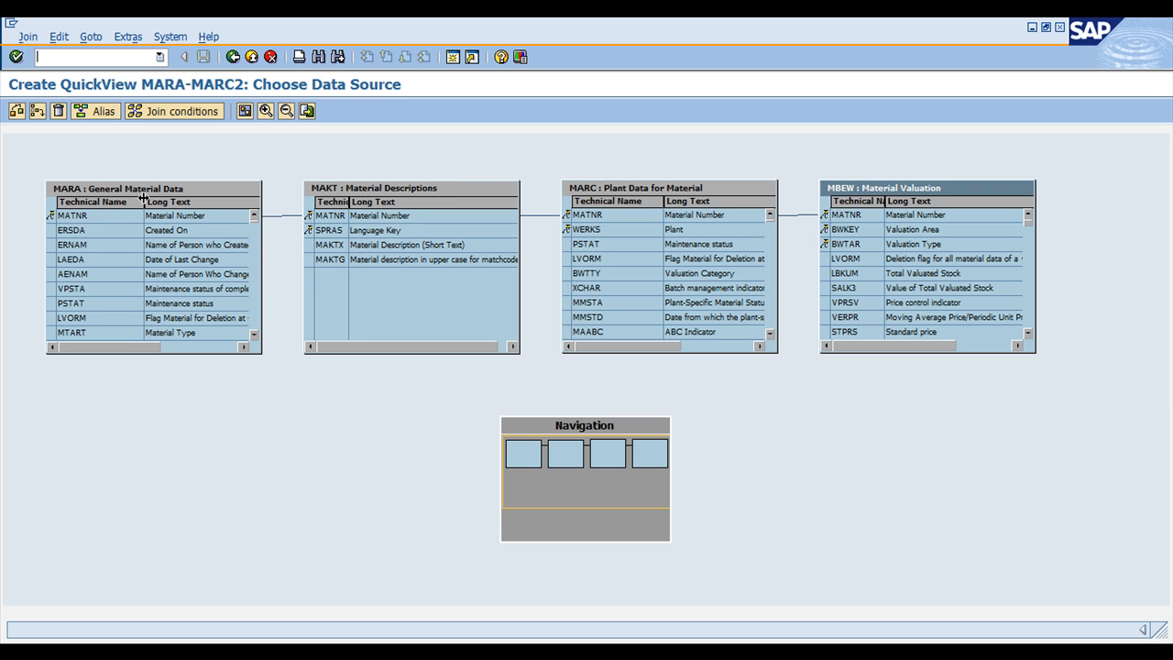
left_click_drag(150, 190, 122, 191)
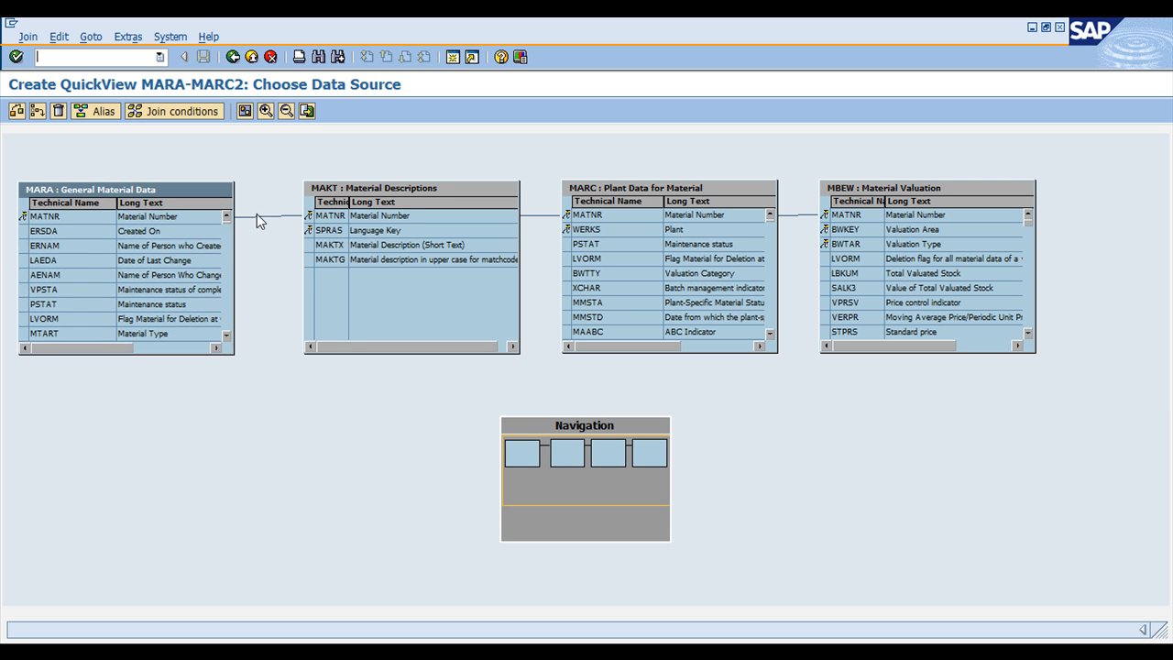
left_click(276, 218)
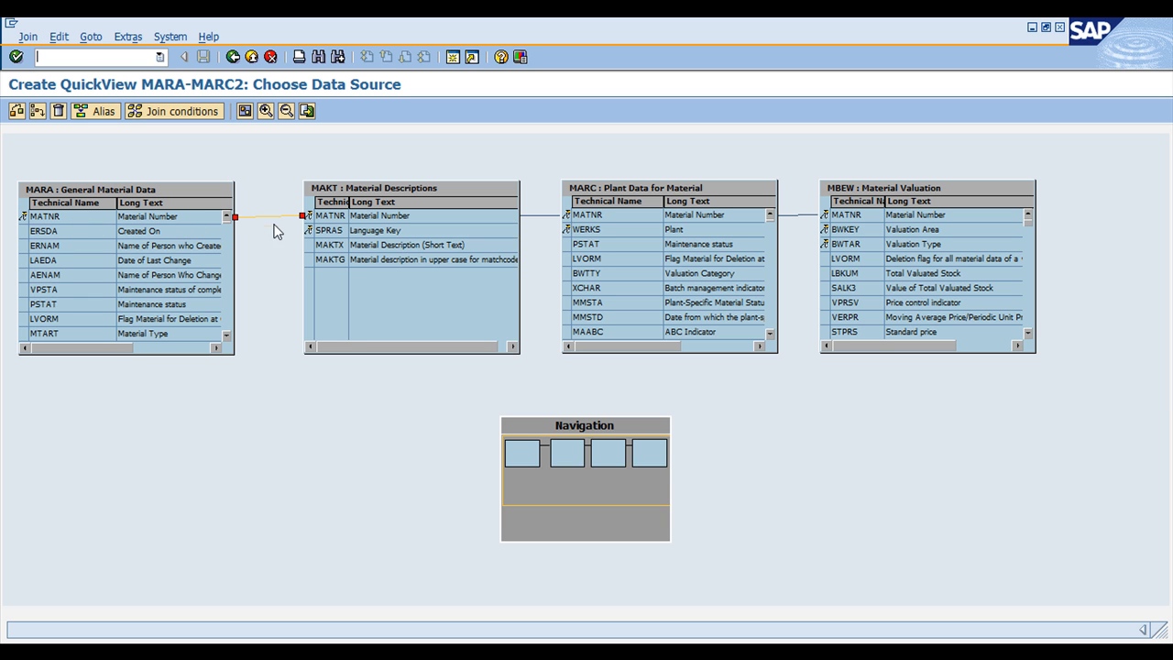
left_click(320, 220)
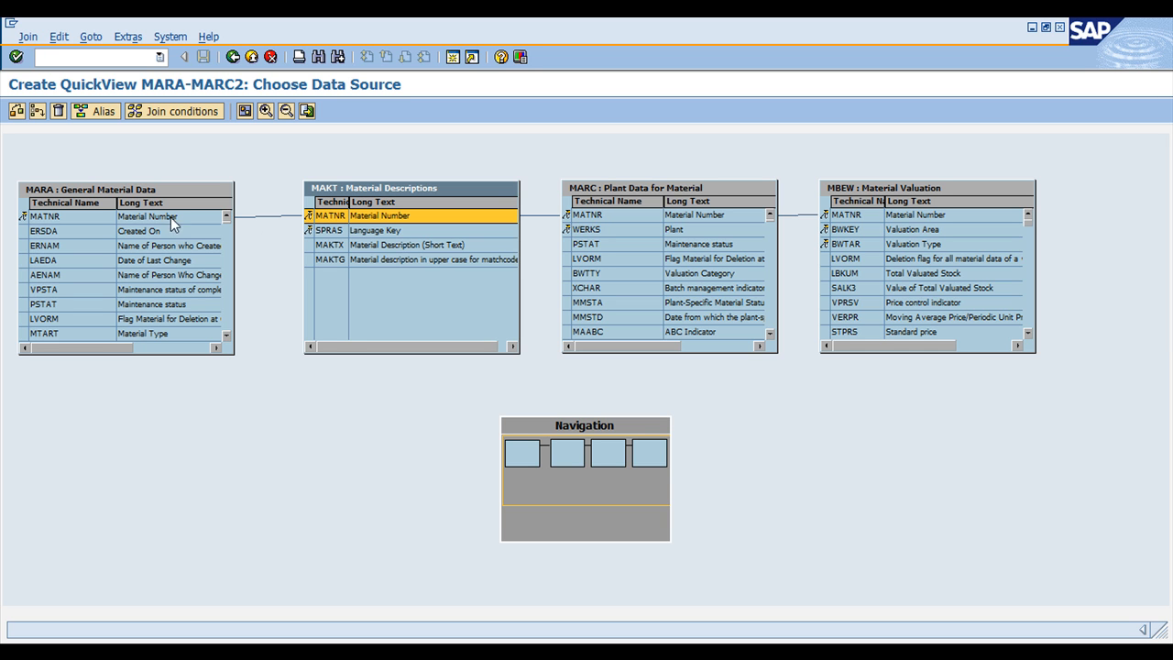
- Examine the MATNR key field in MARA, MAKT, MARC and MBEW and the link joining MARA to MAKT
left_click(46, 221)
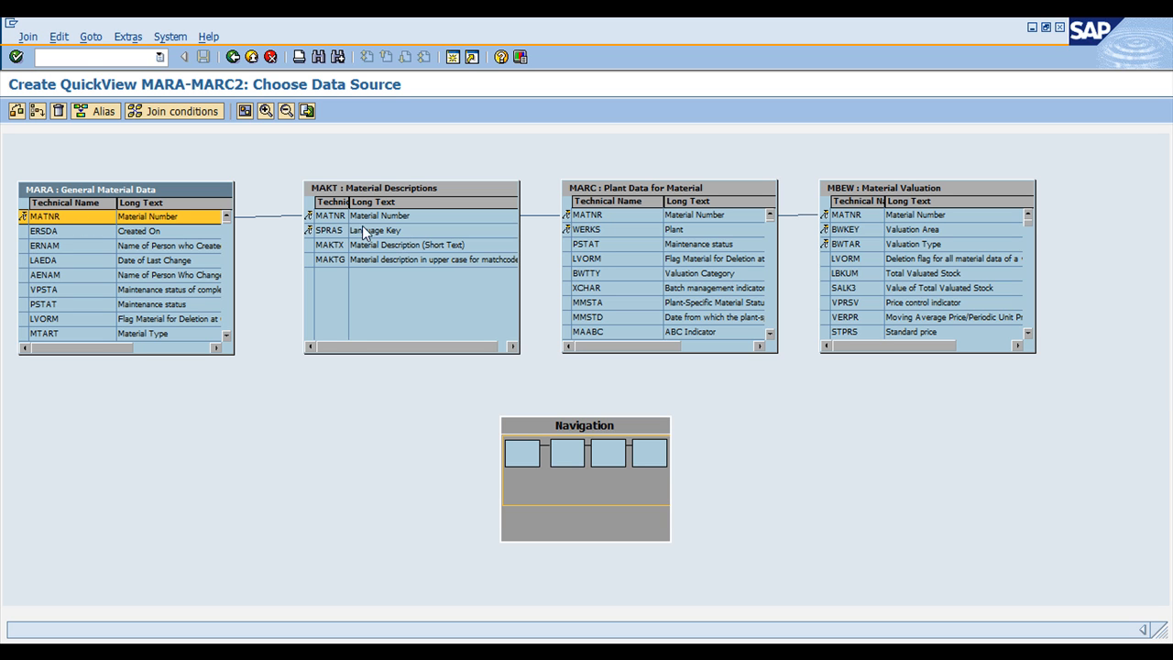
left_click(383, 216)
left_click(614, 213)
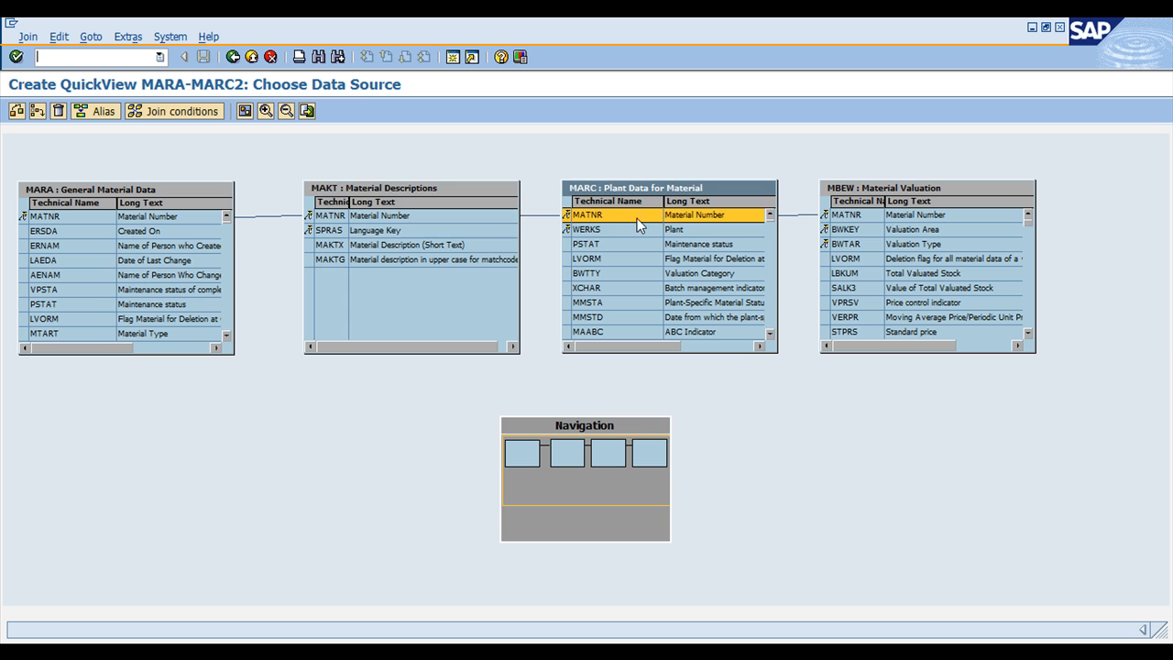
left_click(852, 216)
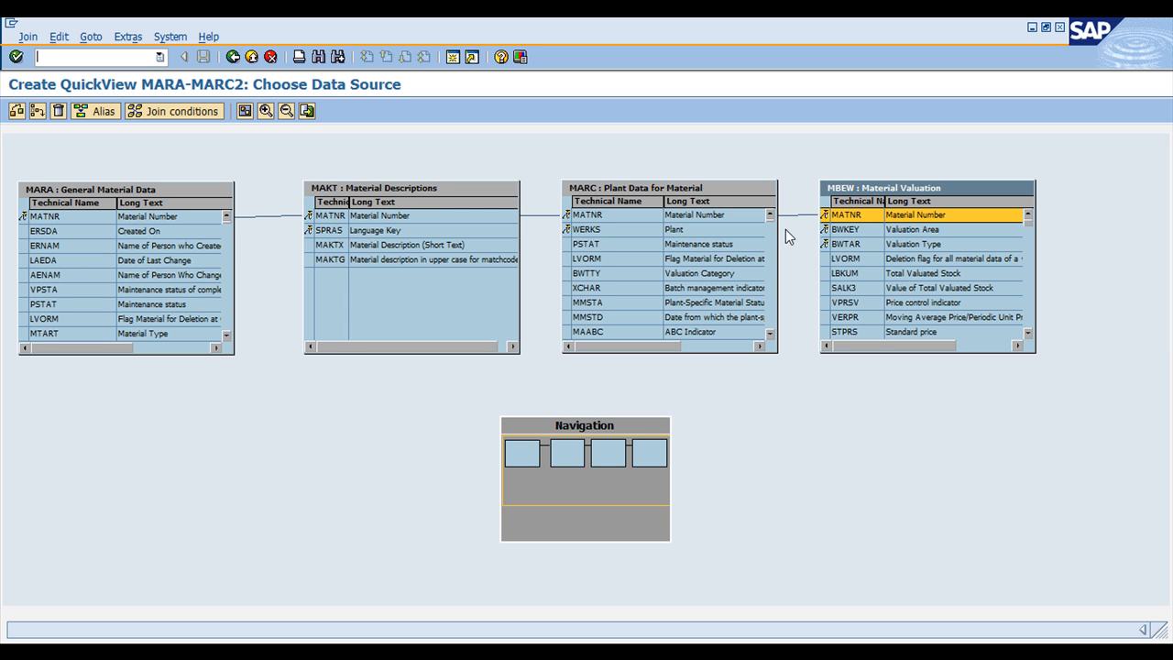
left_click(259, 218)
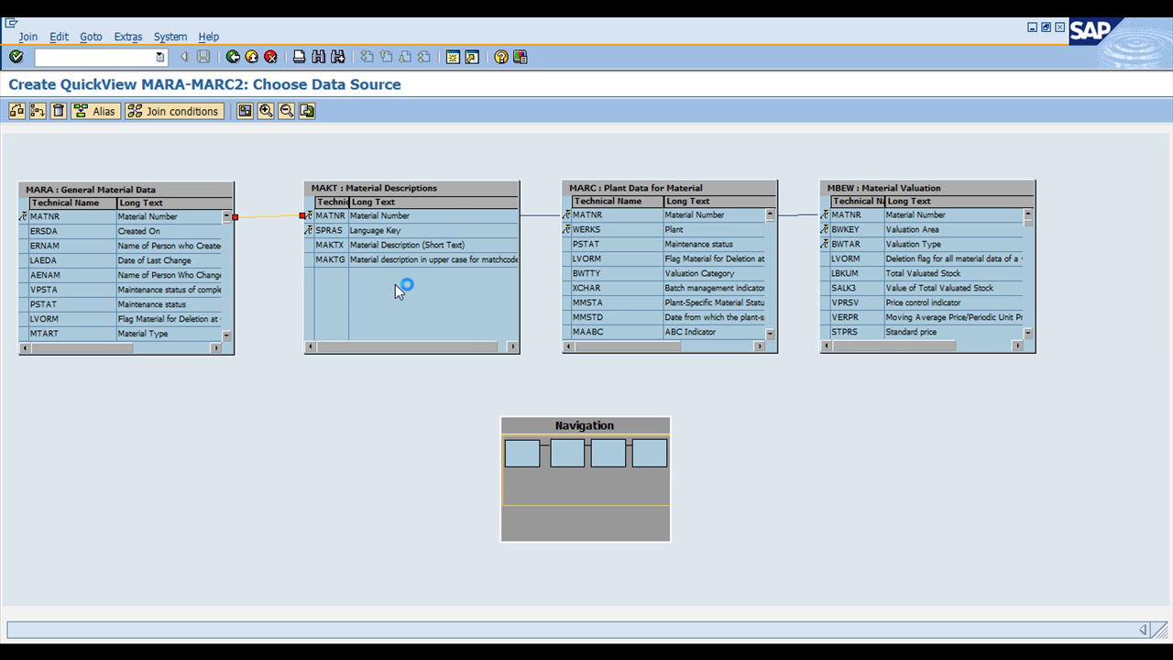
- Try to link the WERKS field of MARC to MAKT, and link BWKEY of MBEW to WERKS of MARC
left_click_drag(569, 233, 516, 237)
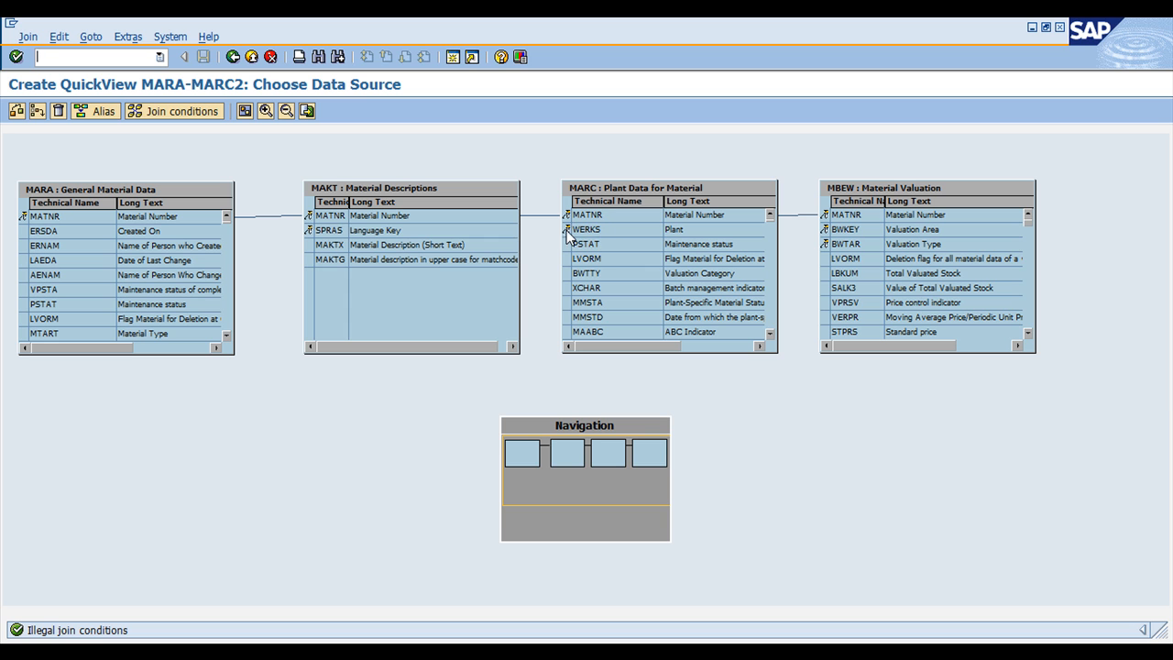
left_click_drag(570, 236, 503, 263)
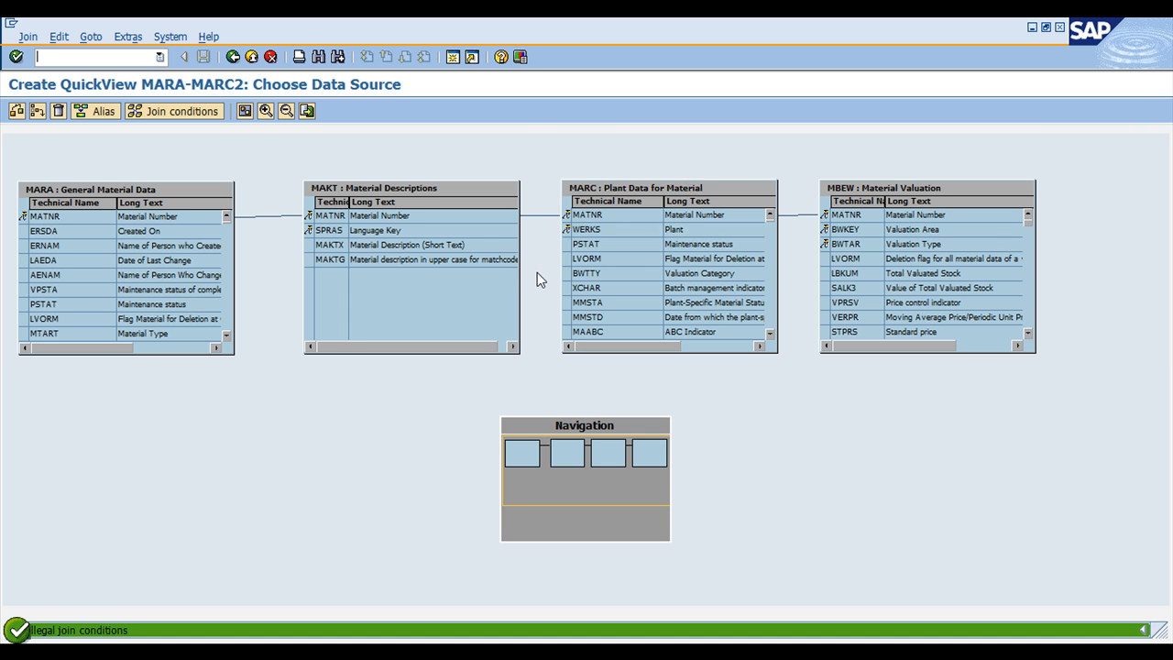
left_click_drag(867, 244, 770, 229)
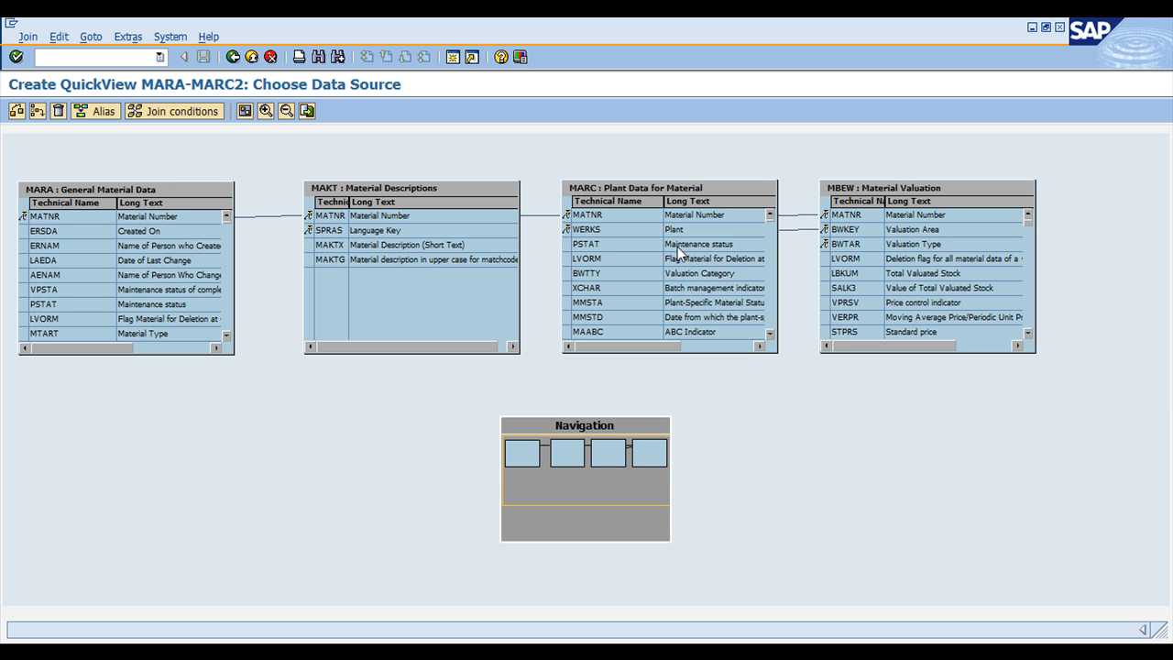
- Shift the MARA table slightly closer to MAKT and examine the link between WERKS in MARC and BWKEY in MBEW
left_click_drag(184, 189, 206, 187)
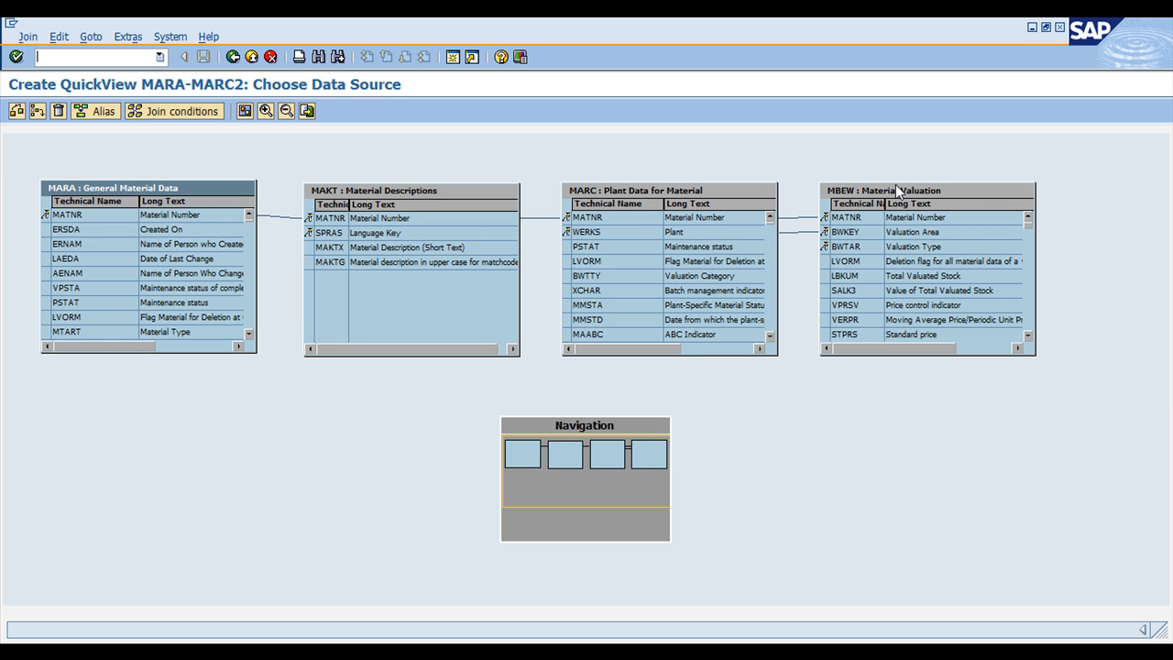
left_click(854, 209)
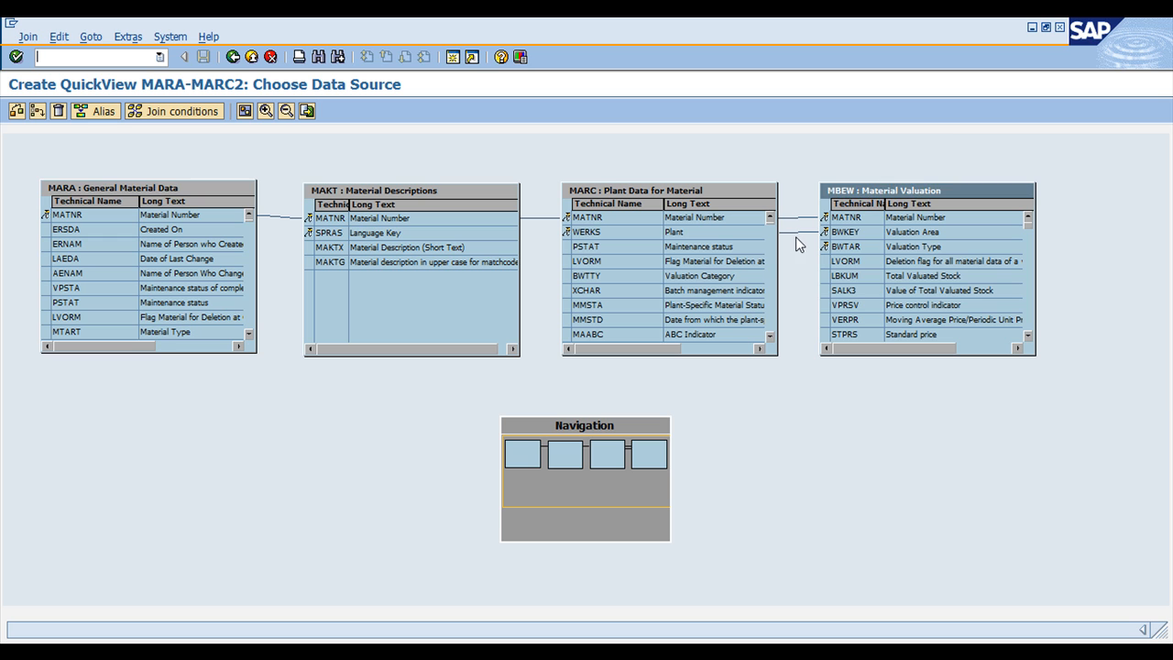
left_click(796, 235)
left_click(858, 232)
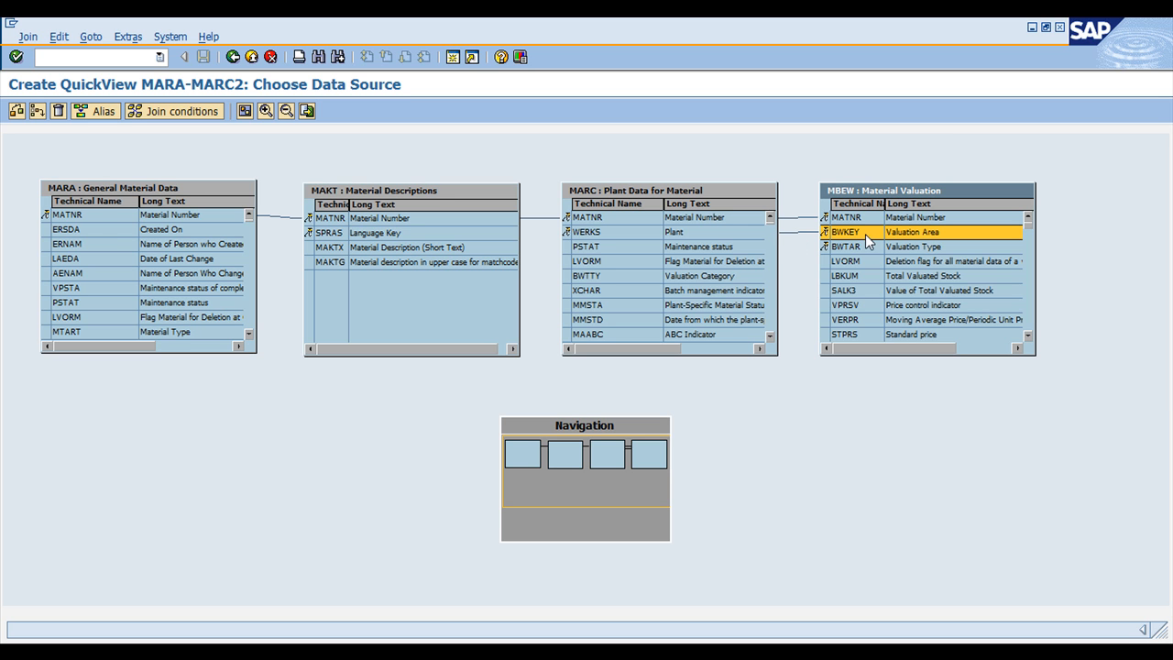
left_click(604, 233)
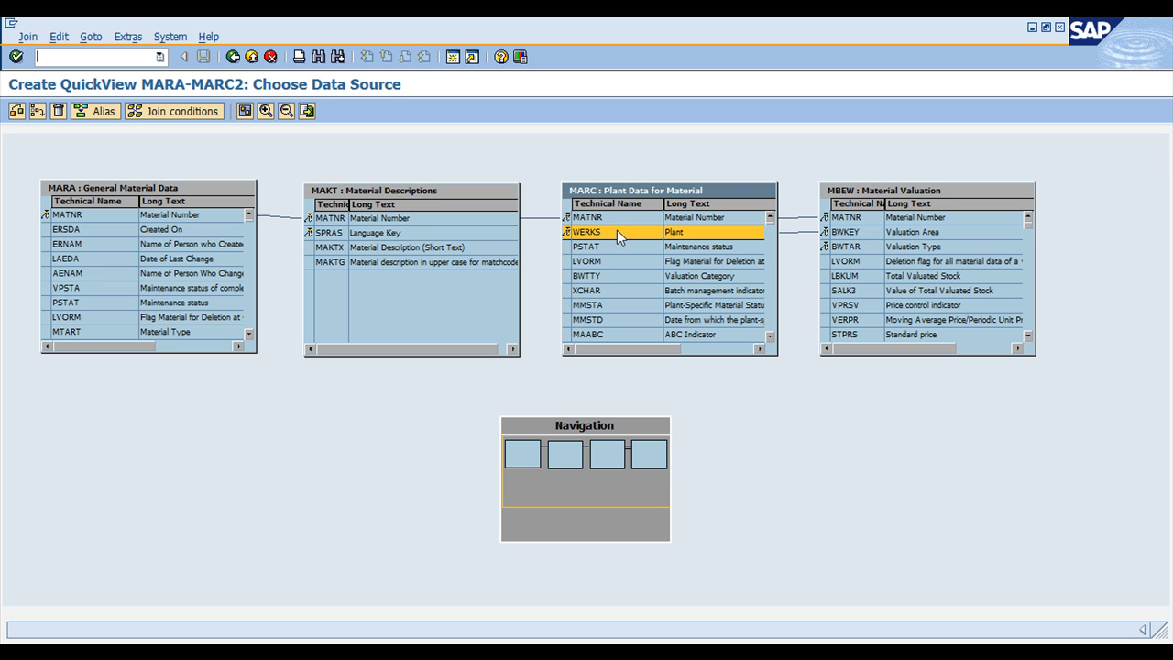
left_click(798, 235)
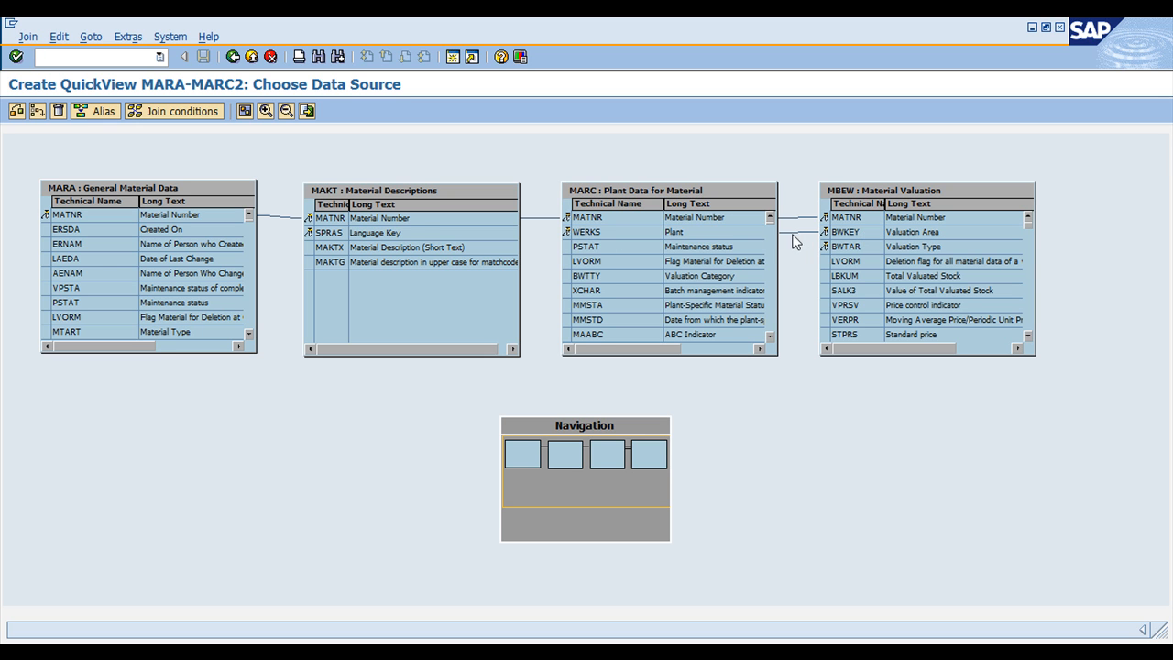
- Delete the link between WERKS in MARC and BWKEY in MBEW
left_click(806, 233)
right_click(795, 239)
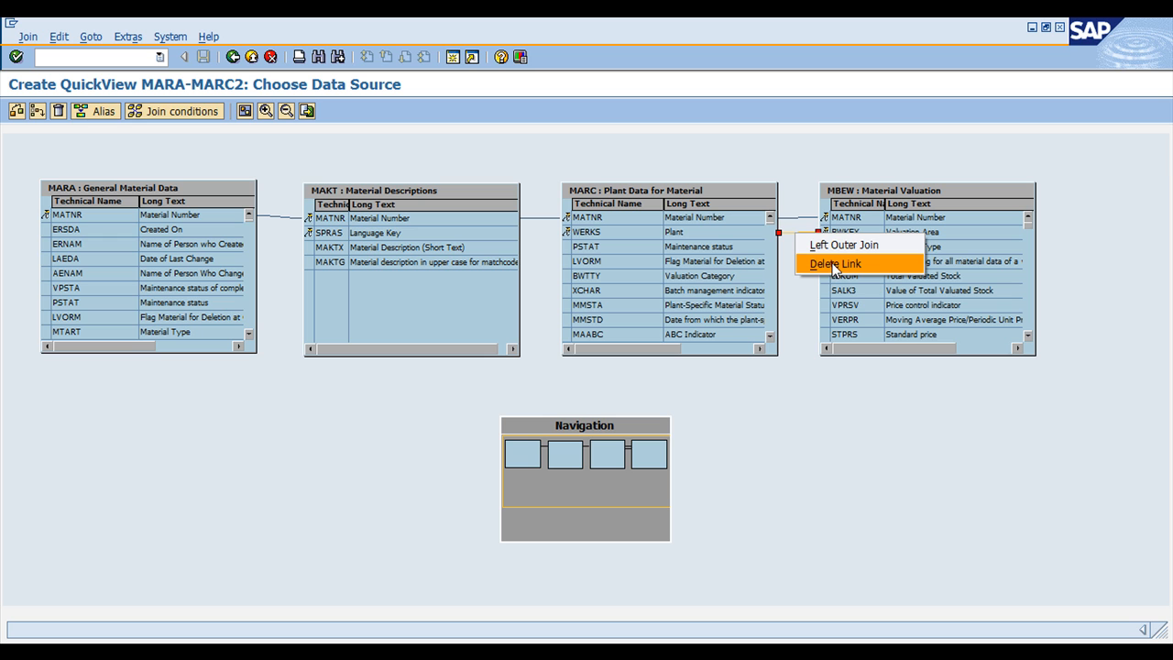
left_click(833, 264)
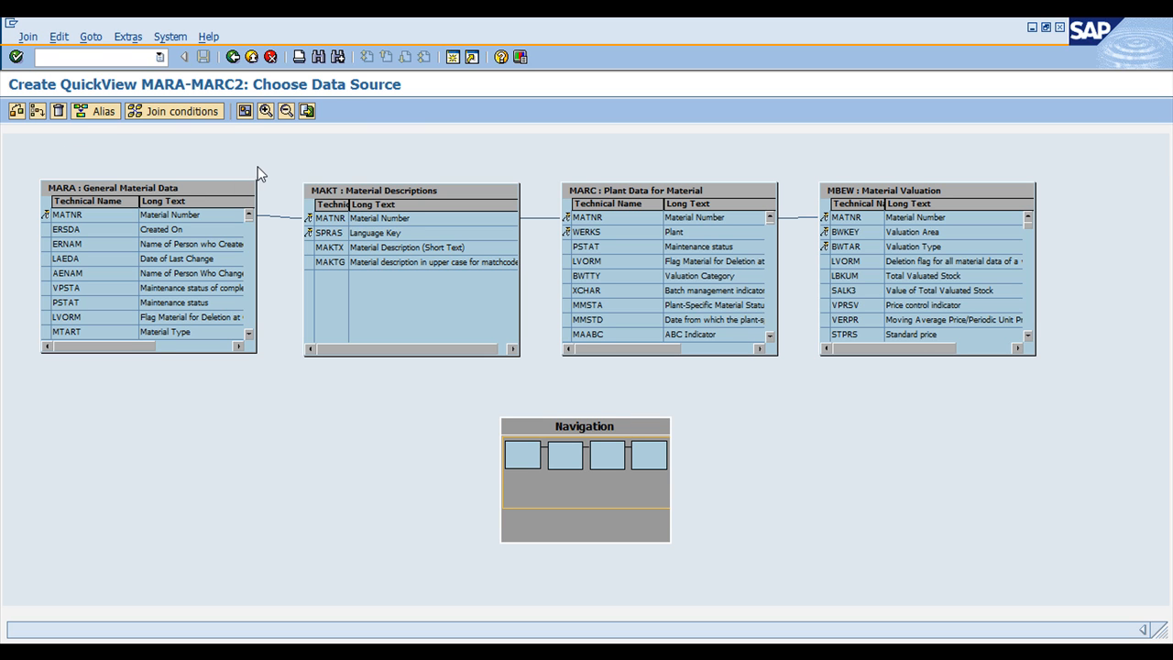
- Check the join conditions and return to the QuickView's field selection, widening the data fields tree to show the technical names
left_click(17, 111)
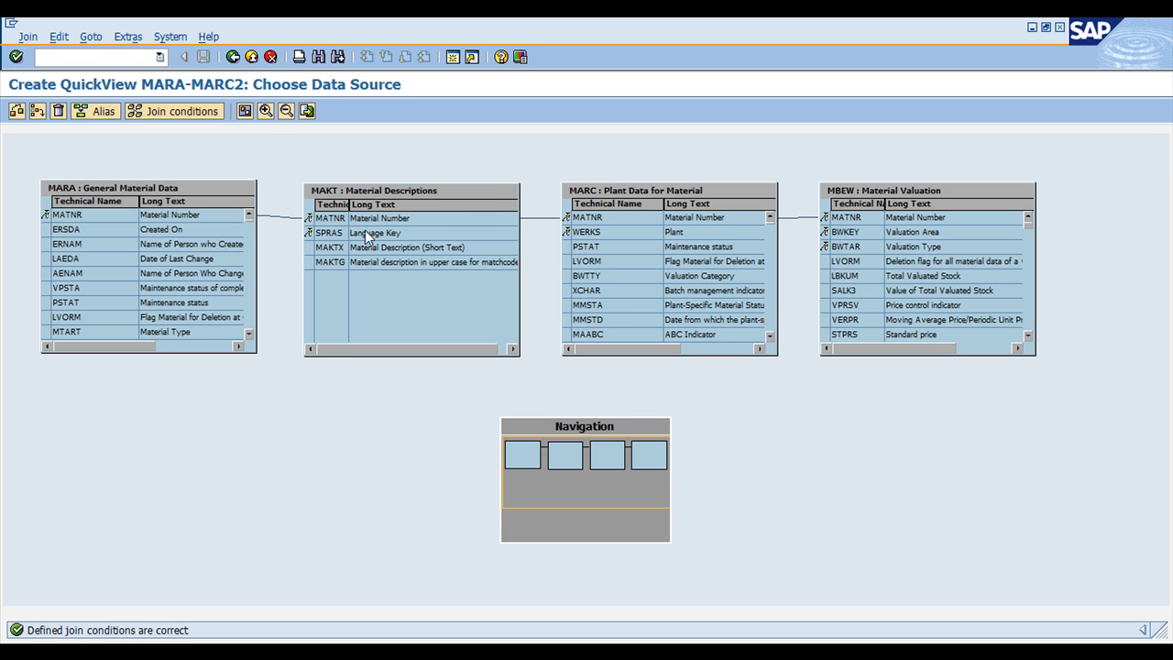
left_click(233, 56)
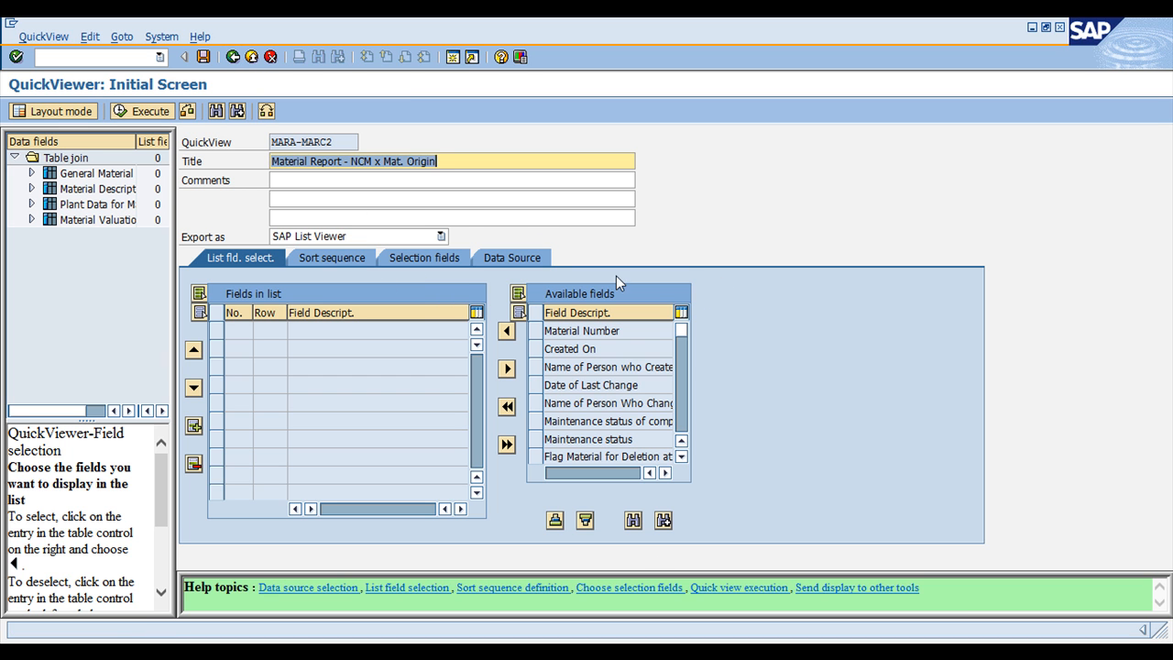
left_click_drag(177, 235, 312, 231)
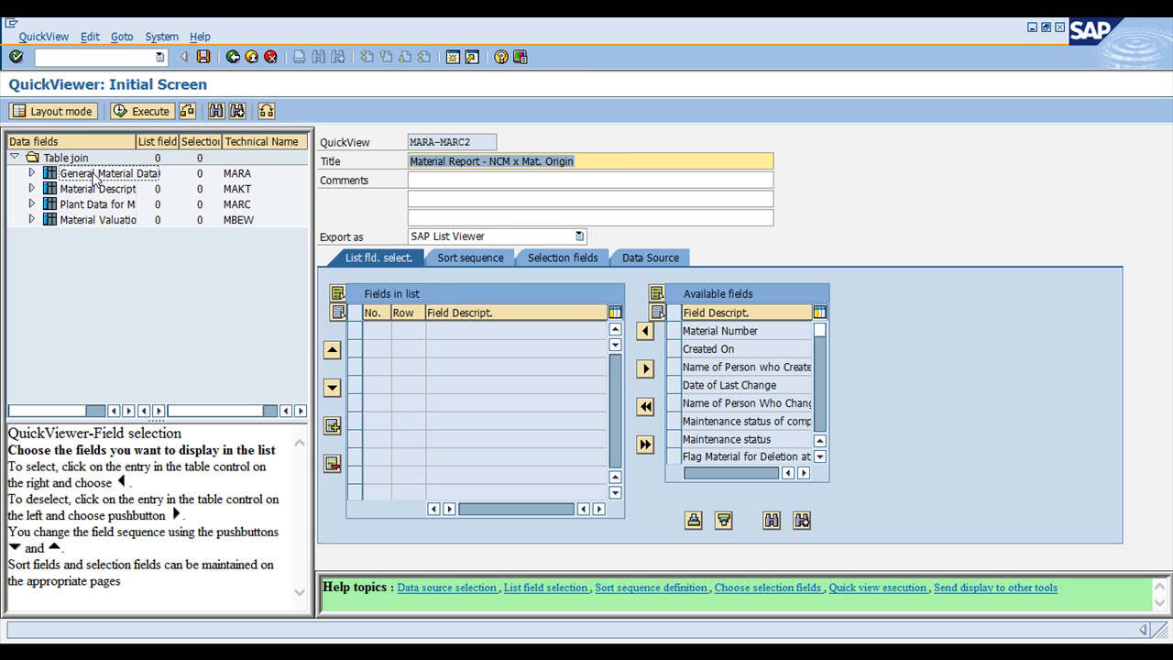
- Set Material Number (MARA-MATNR) from General Material Data as both a list field and a selection field
left_click(31, 173)
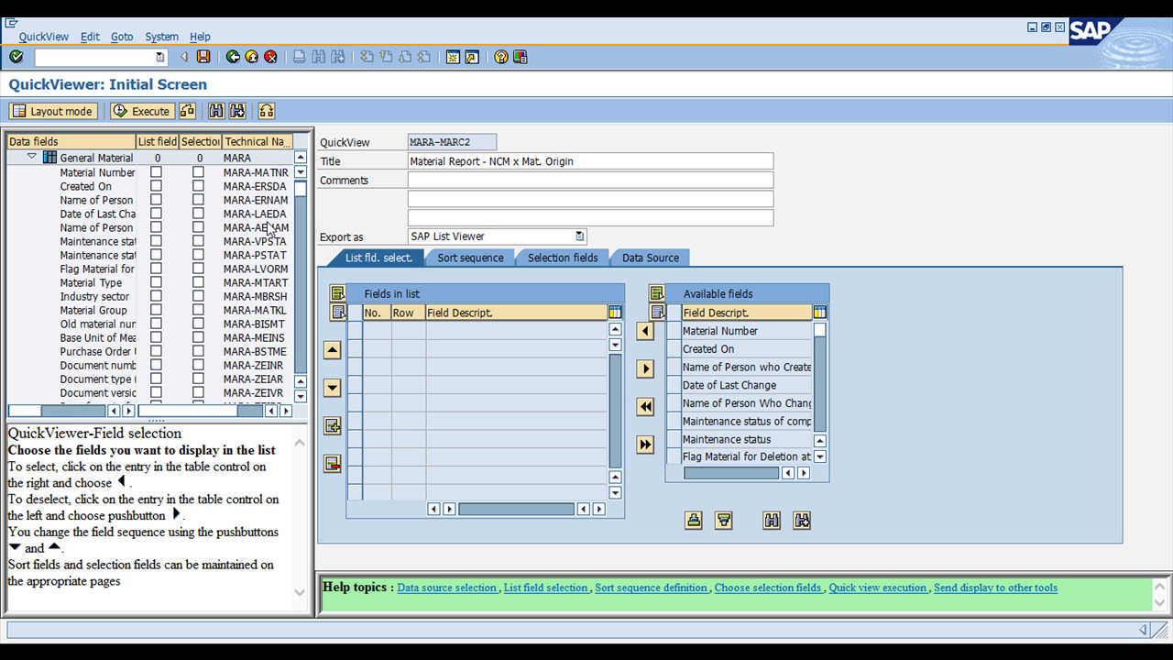
left_click(97, 175)
left_click(117, 177)
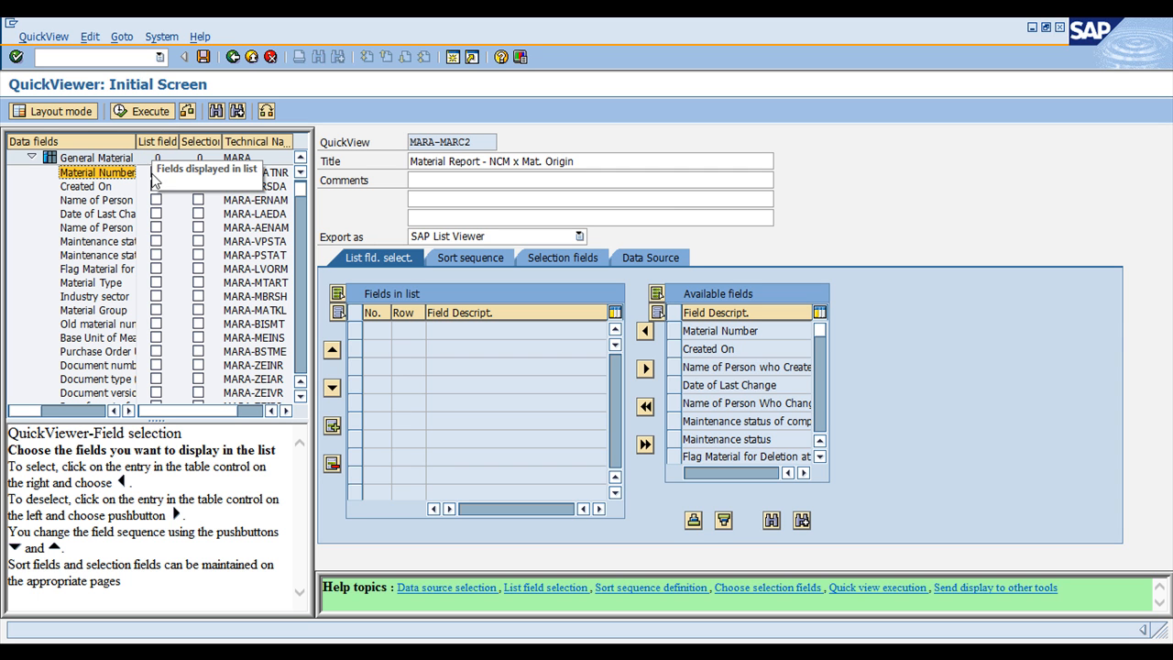
left_click(156, 173)
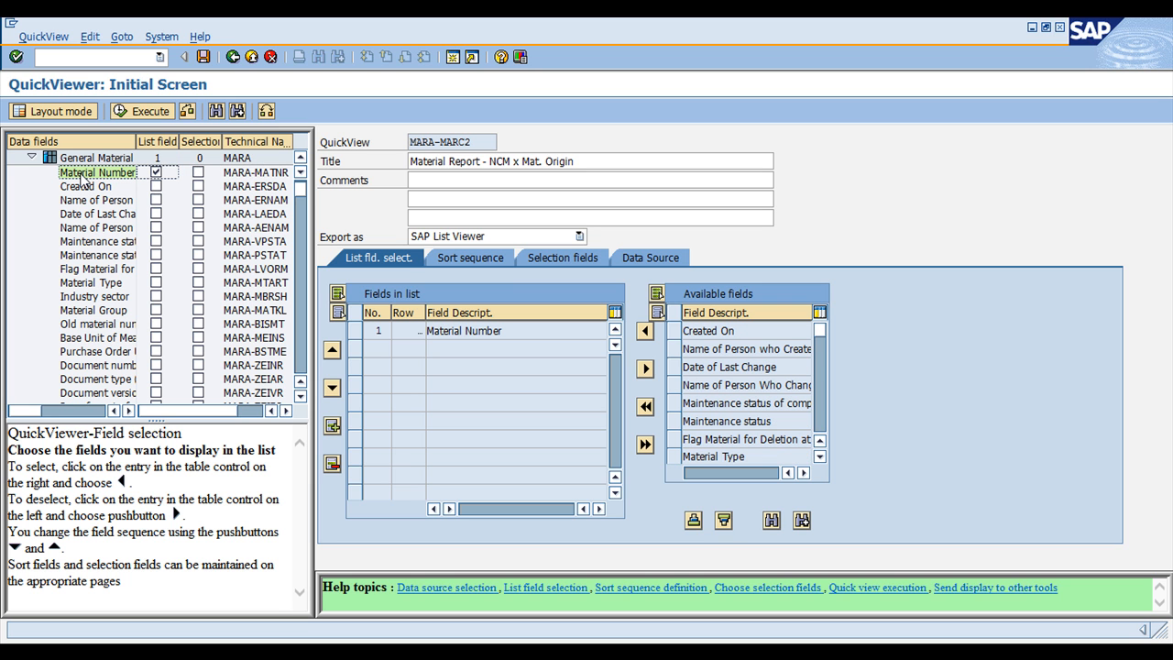
left_click(198, 173)
- Add Name of Person who Created the Object (MARA-ERNAM) as a list field
left_click(97, 188)
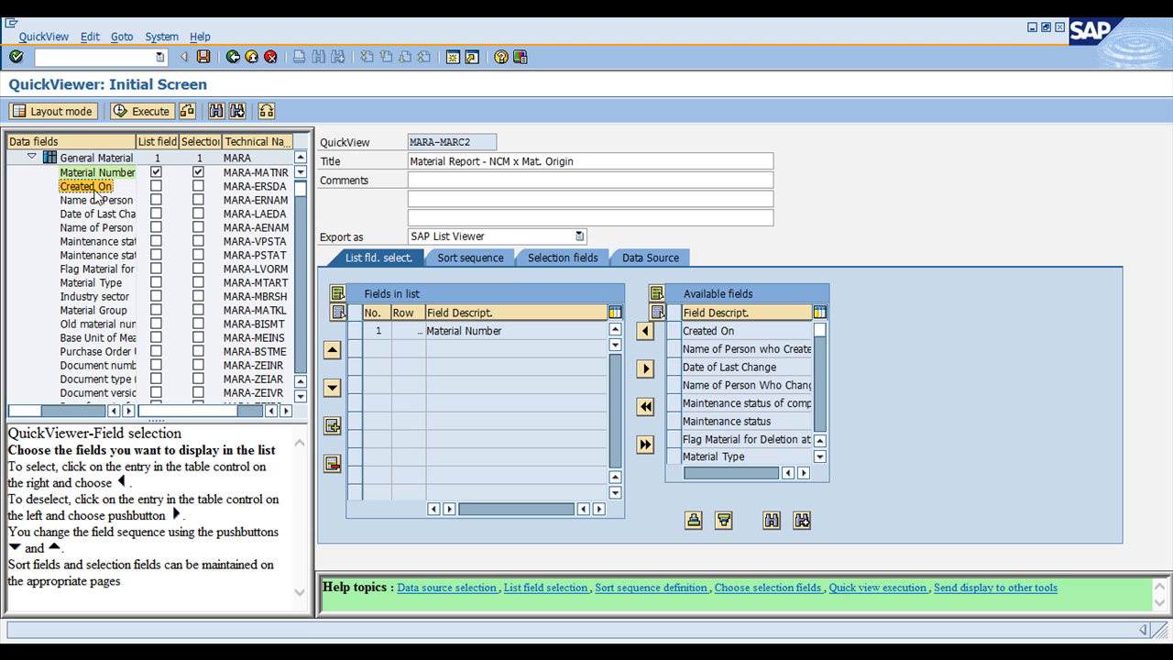
left_click(90, 201)
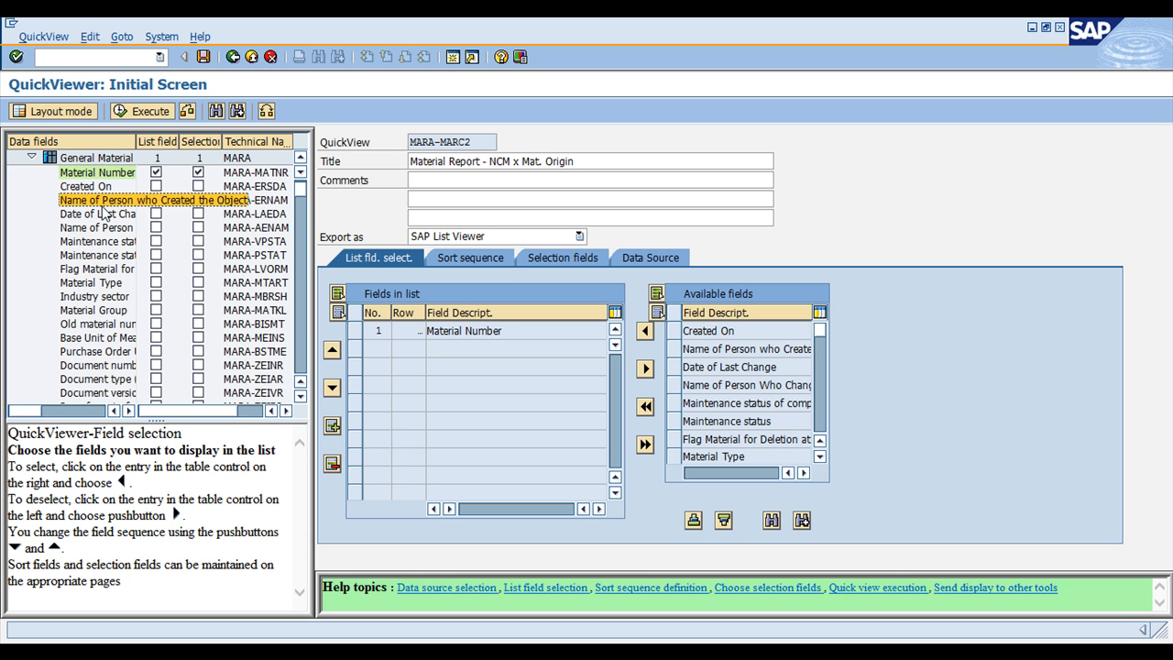
left_click(157, 201)
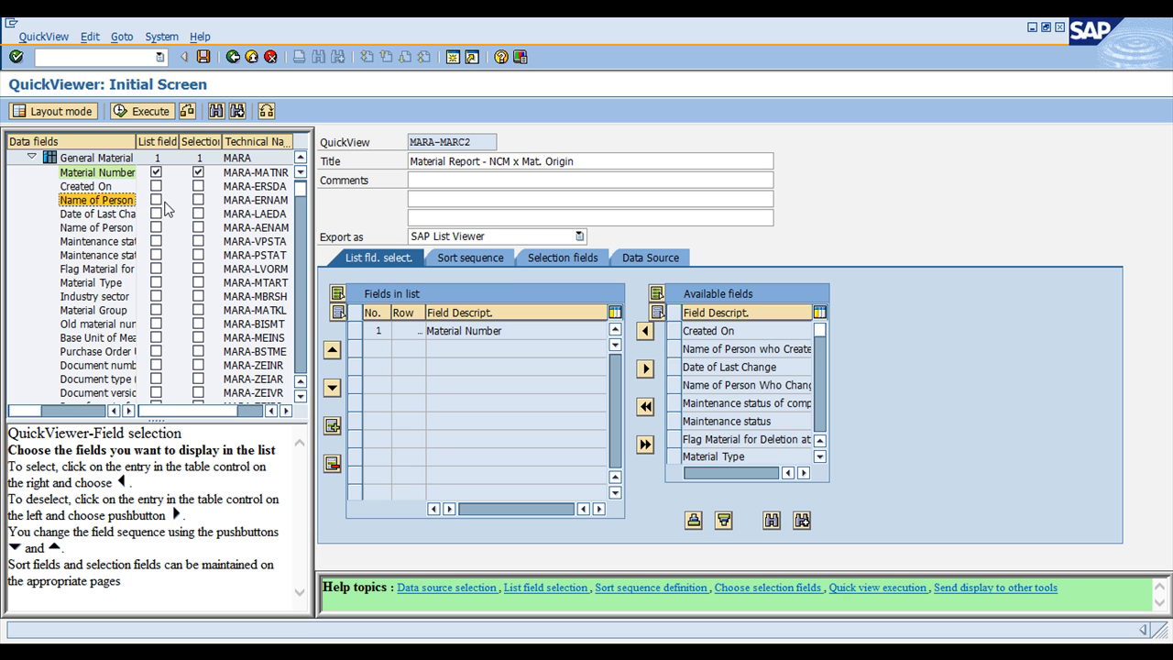
- Set Material Type (MARA-MTART) as both a list field and a selection field
left_click(90, 214)
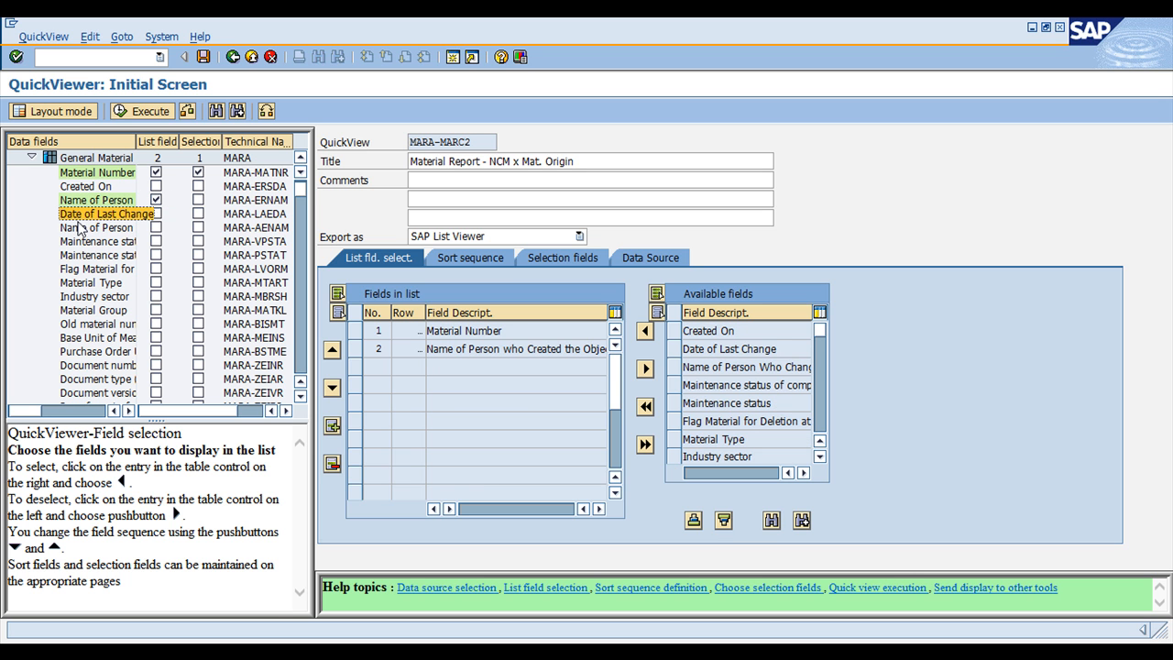
key("Down")
key("Down")
key("Down")
key("Down")
key("Down")
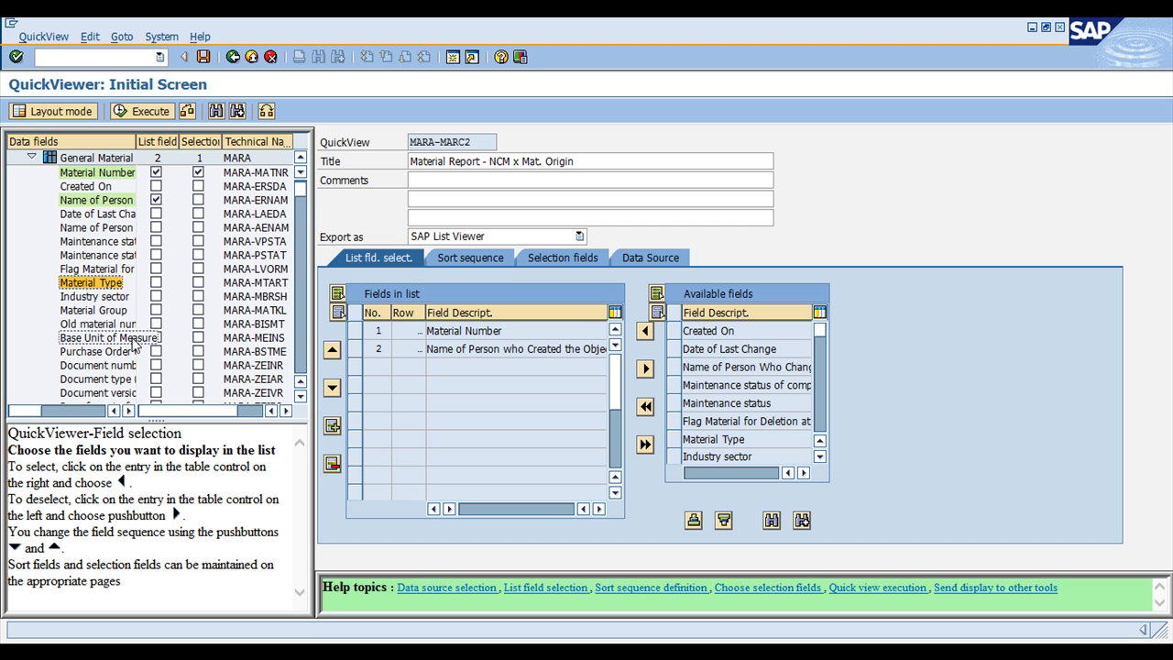
left_click(155, 283)
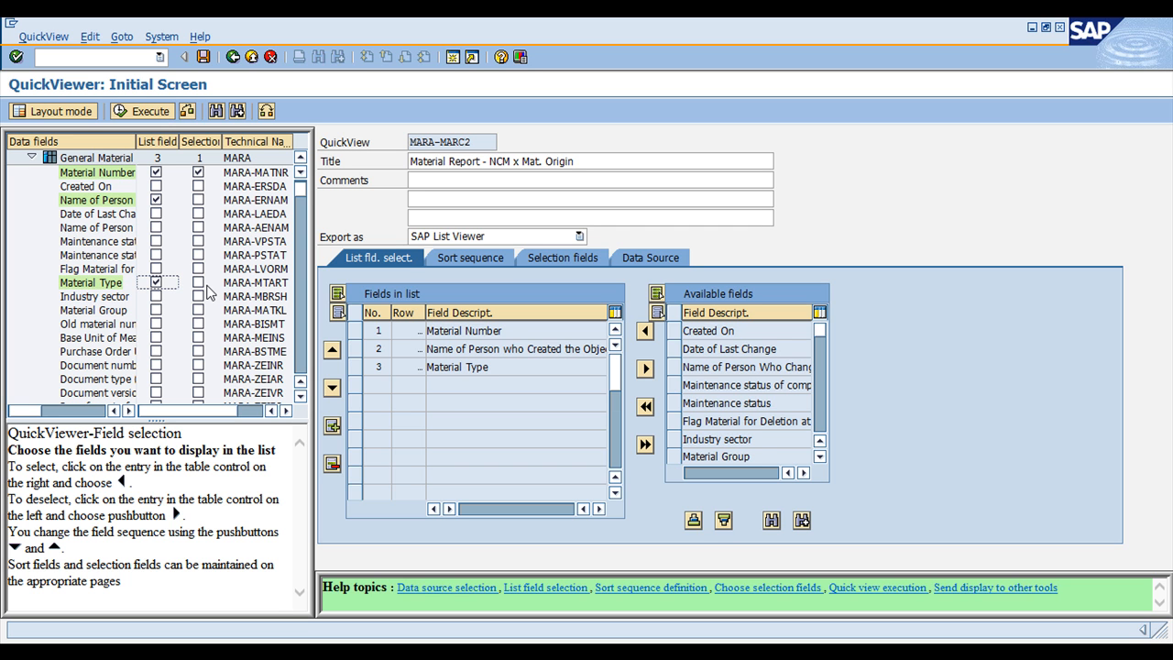
left_click(198, 282)
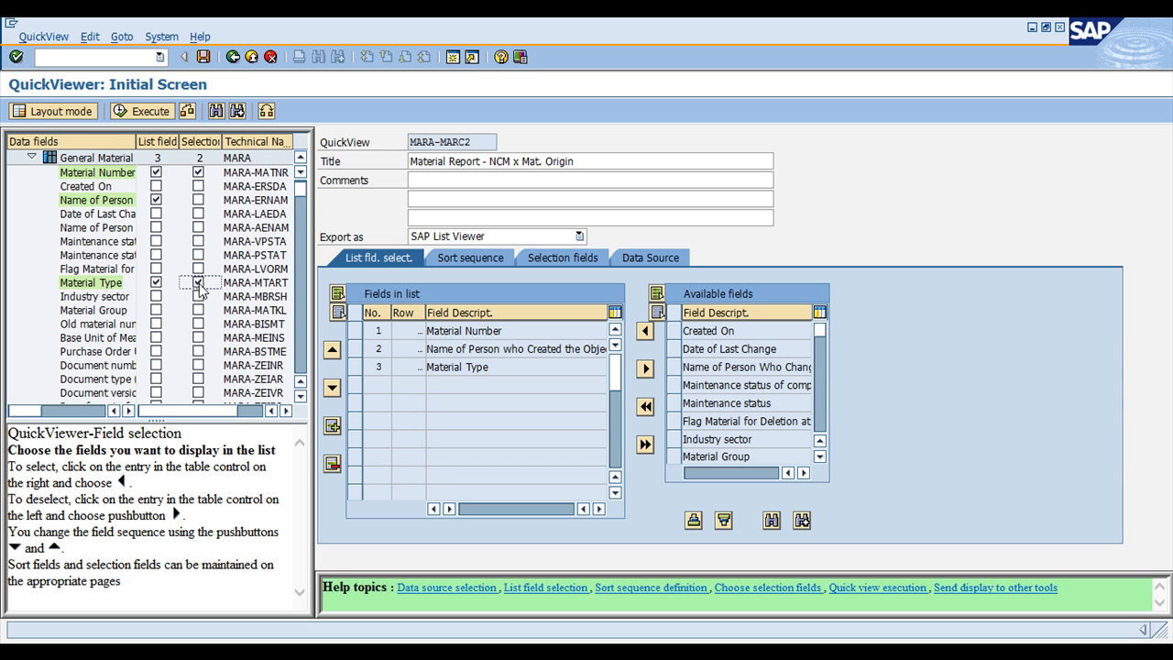
- Add Material Group (MARA-MATKL) as a list field and collapse the General Material Data fields
scroll(78, 293, "down", 1)
left_click(92, 281)
key("Down")
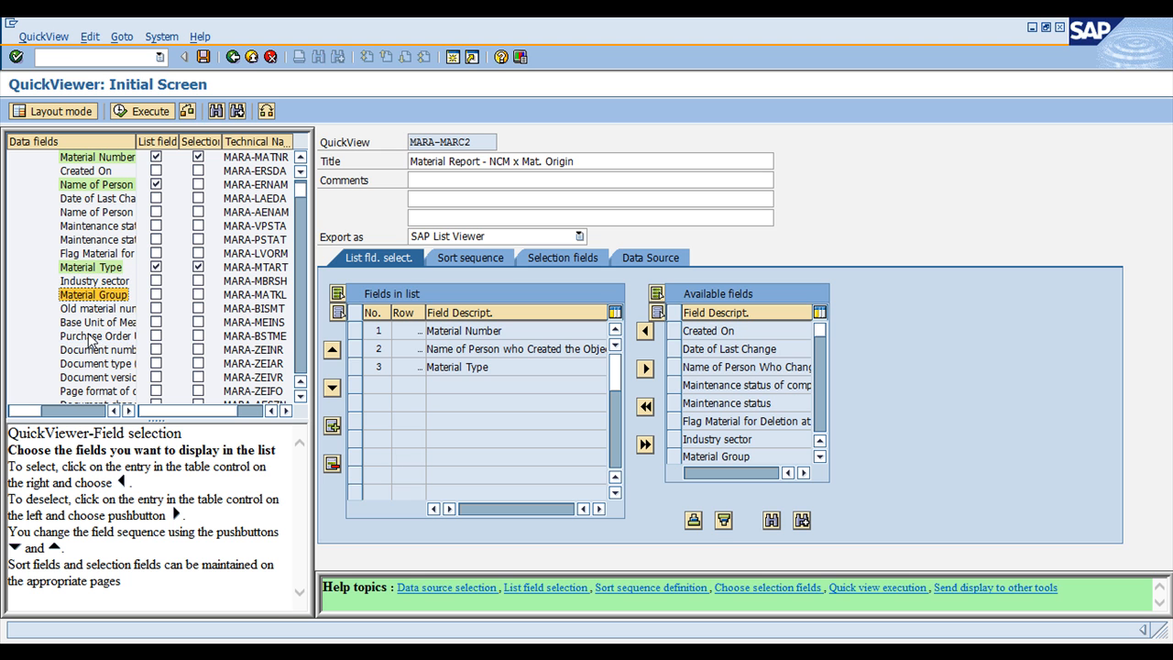
left_click(156, 295)
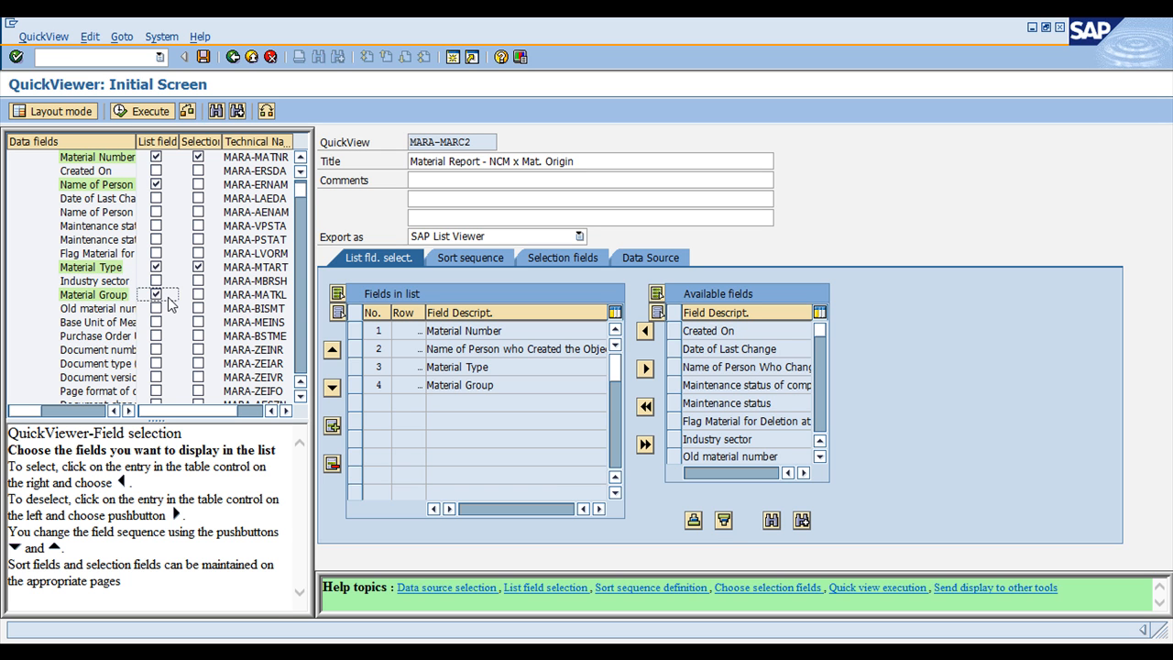
scroll(171, 302, "up", 1)
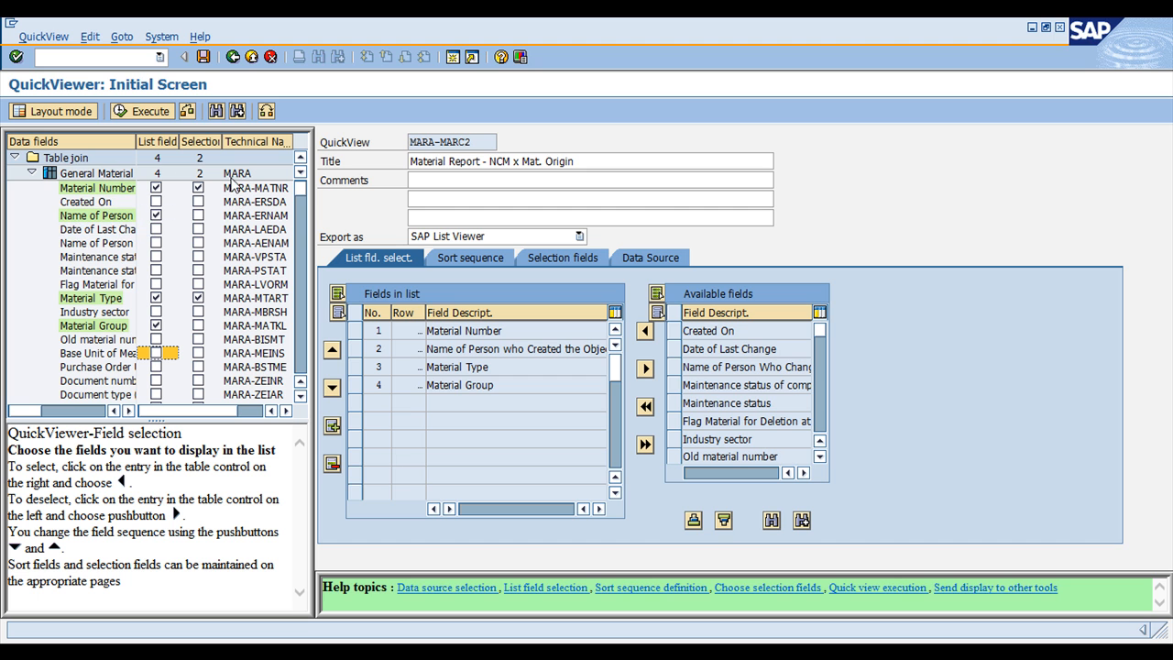
left_click(32, 173)
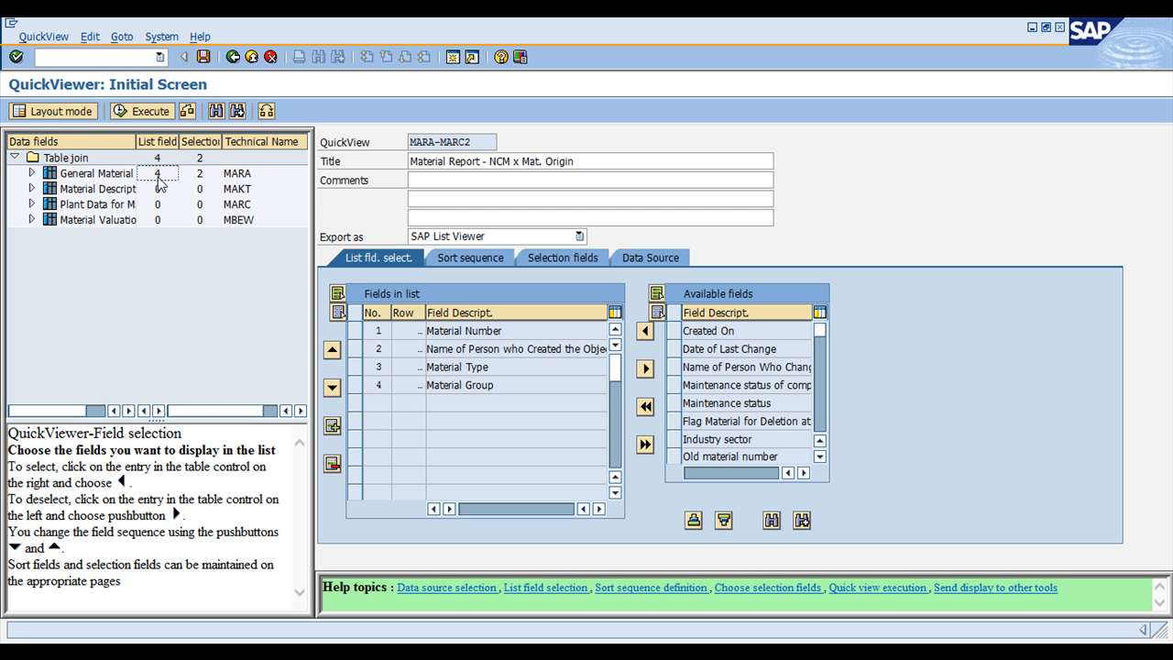
- From the MAKT table, set Language Key as a selection field and Material Description (Short Text) as a list field
left_click(32, 188)
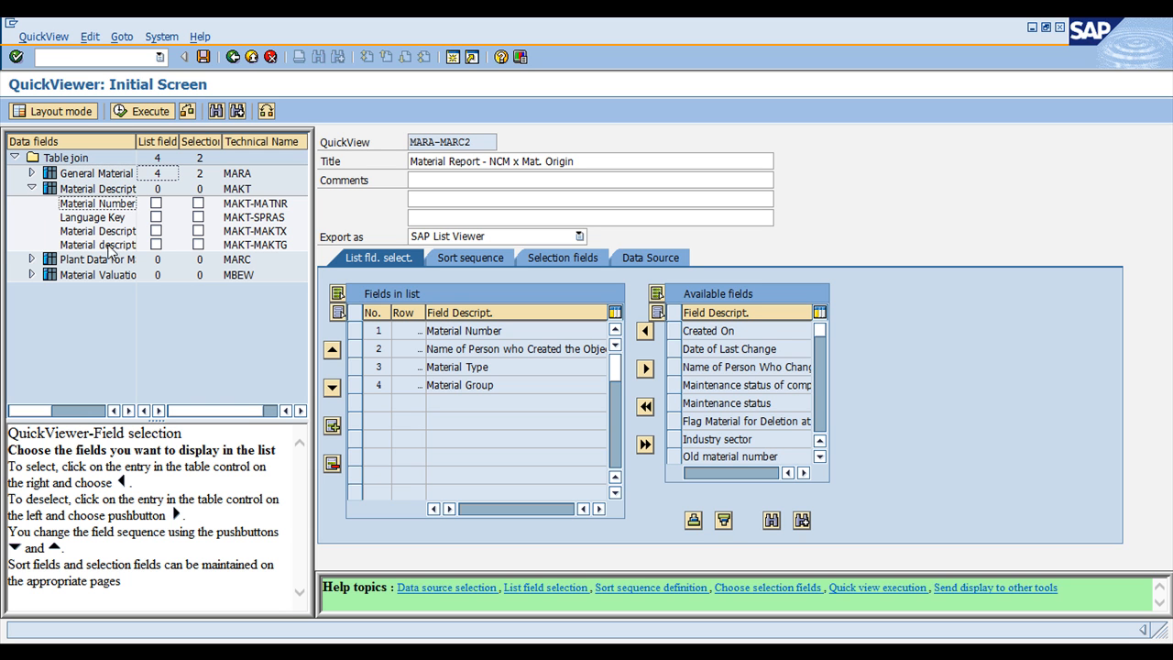
left_click(198, 219)
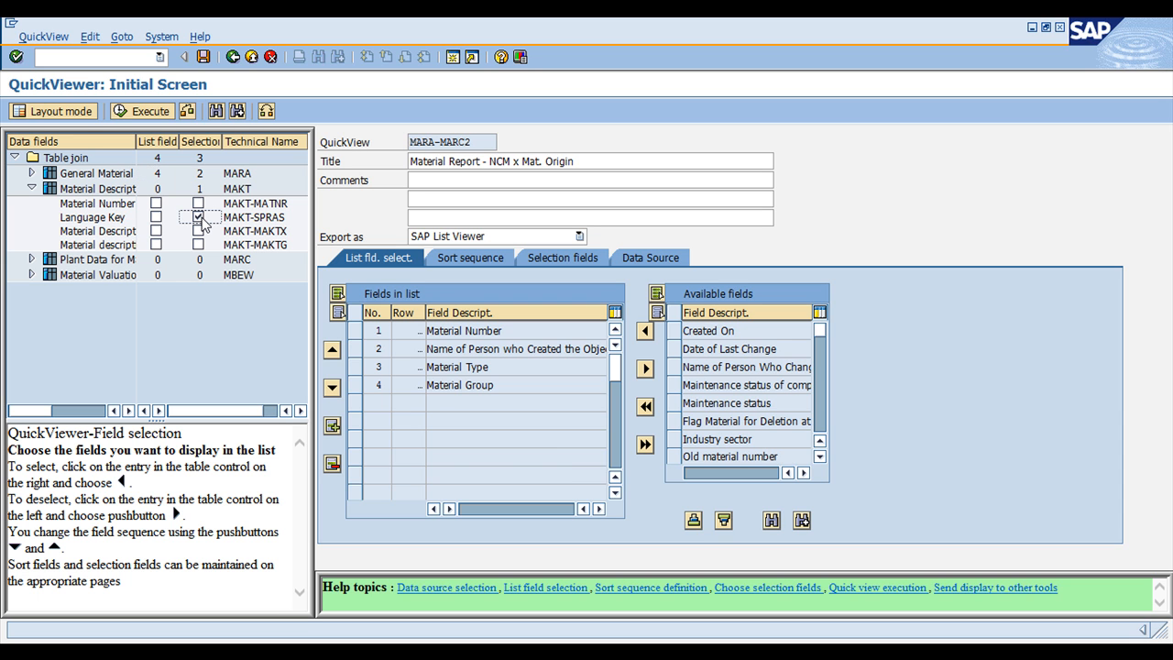
left_click(84, 219)
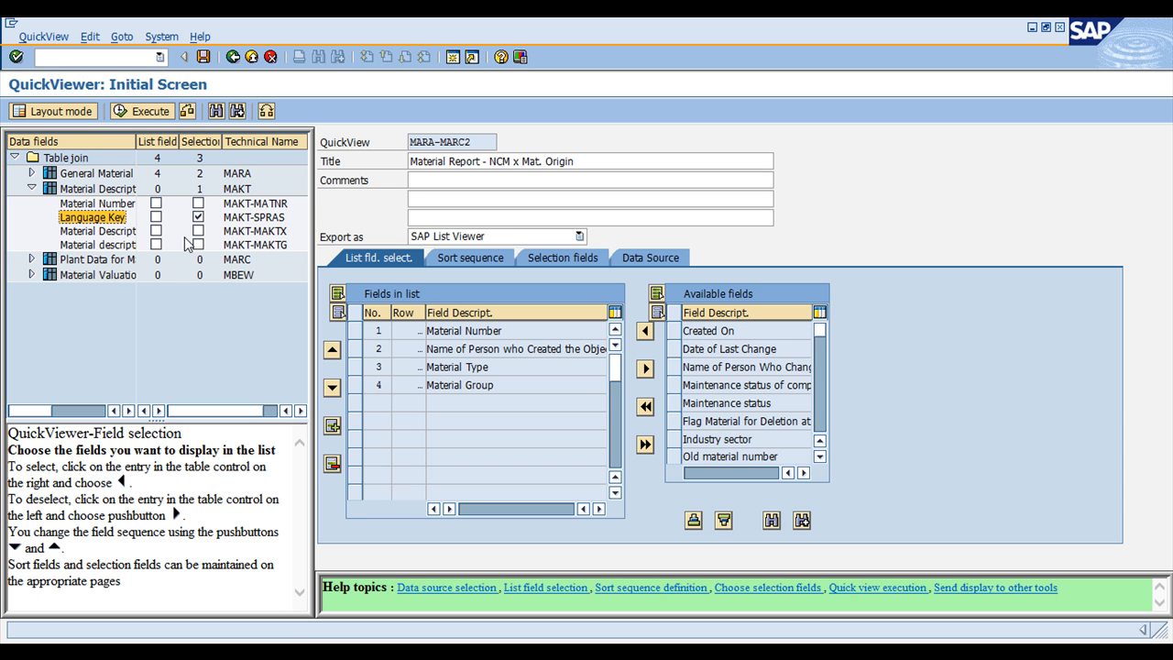
left_click(156, 232)
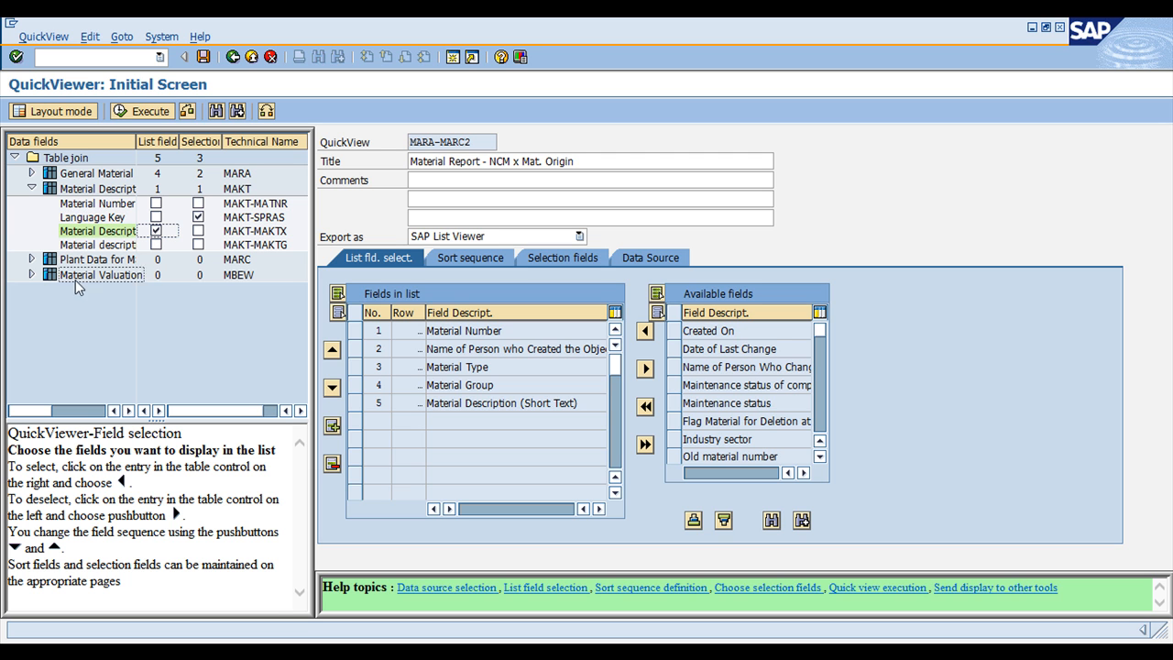
- From the MARC table, set Plant (MARC-WERKS) as both a list field and a selection field
left_click(32, 190)
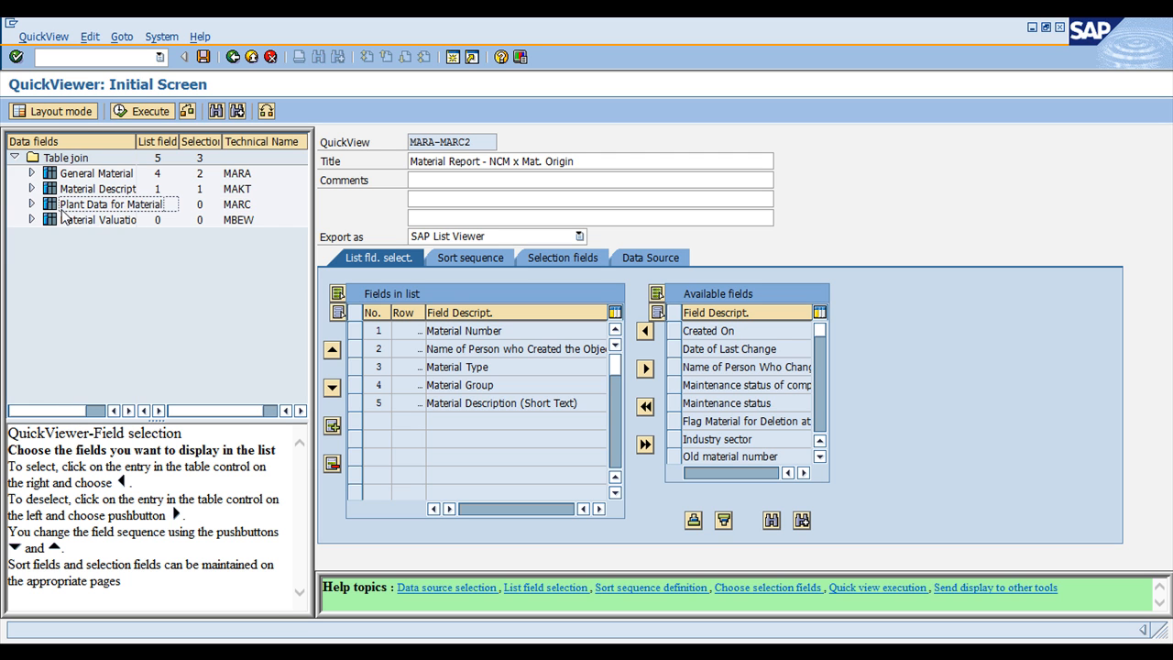
left_click(32, 204)
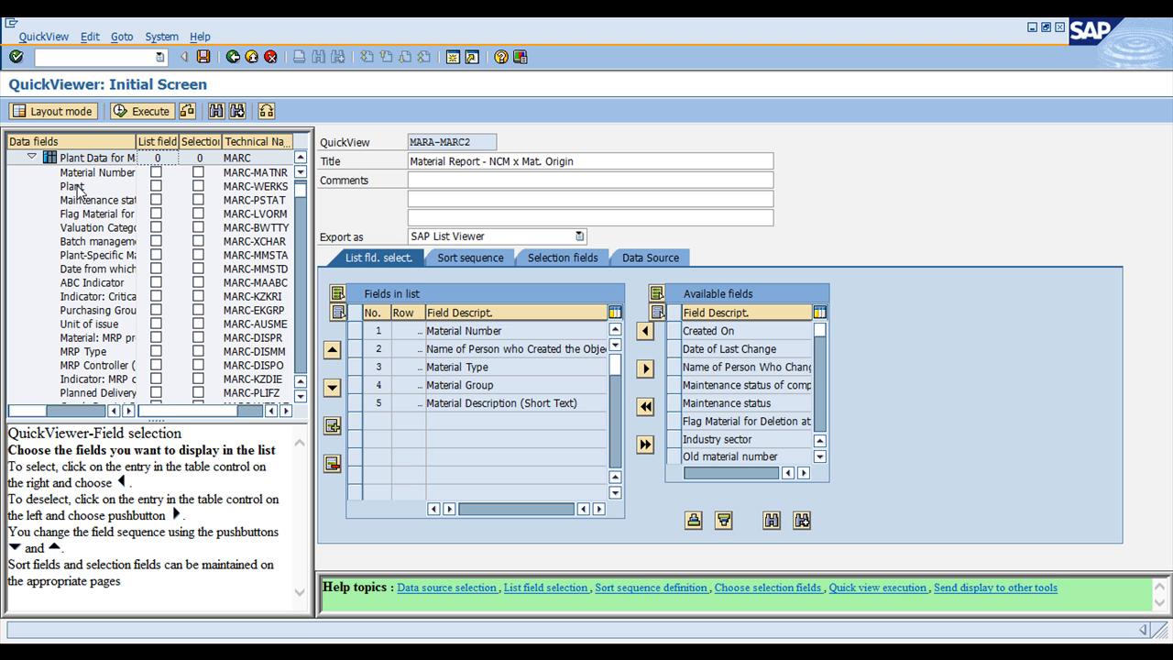
left_click(156, 186)
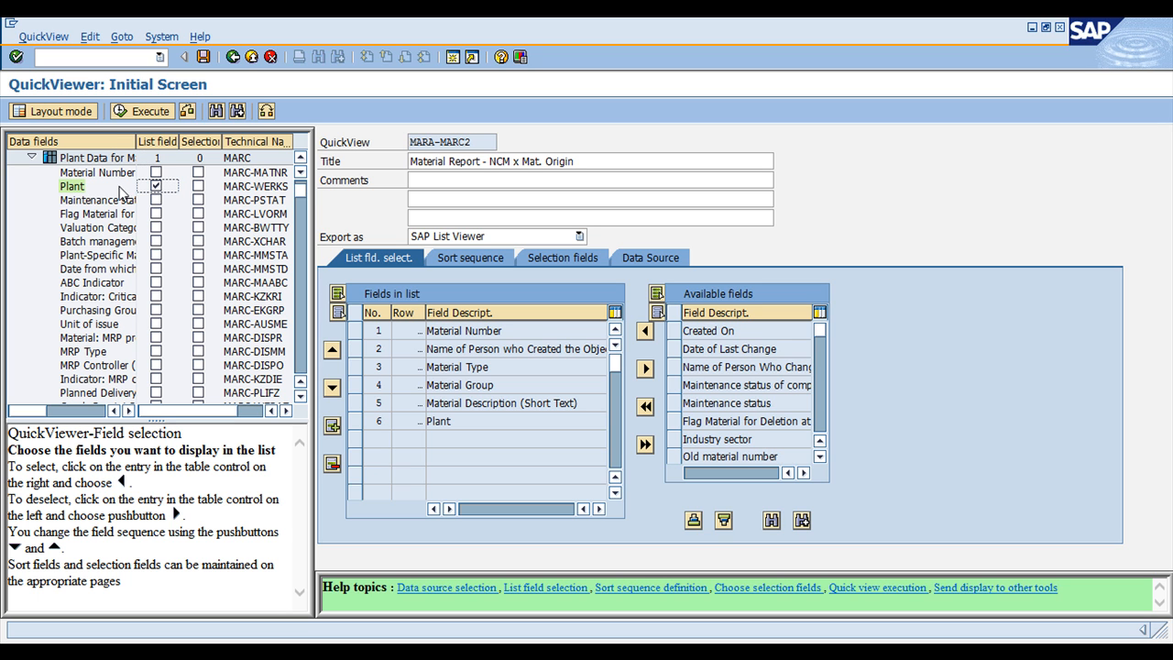
left_click(198, 186)
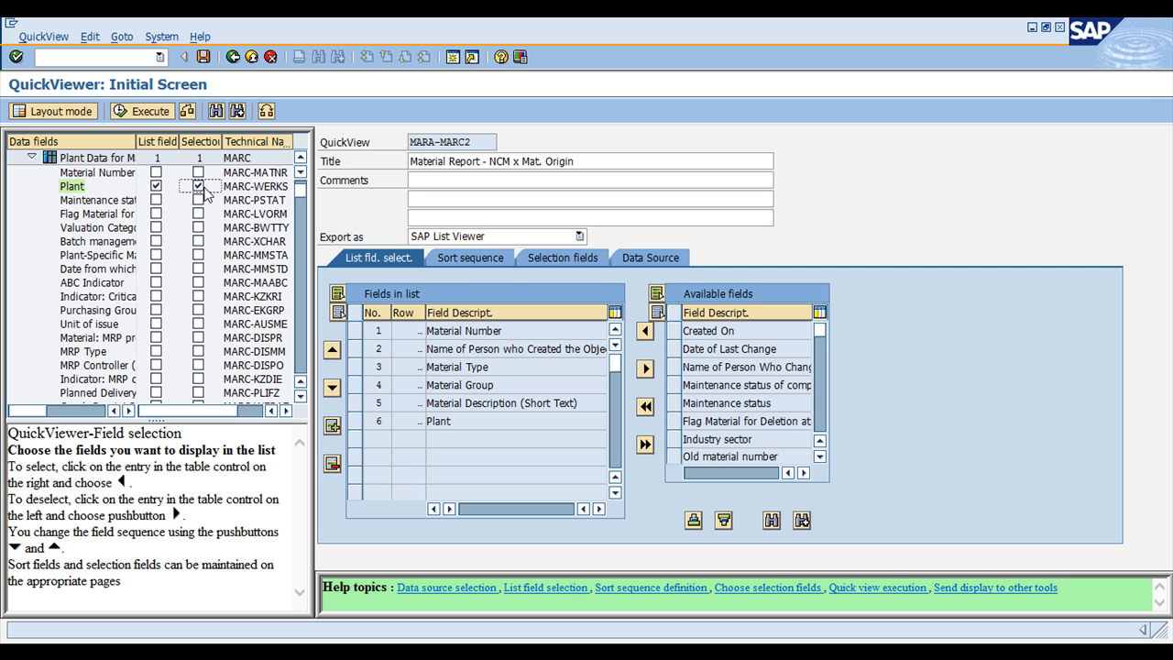
scroll(115, 356, "down", 5)
scroll(114, 355, "up", 6)
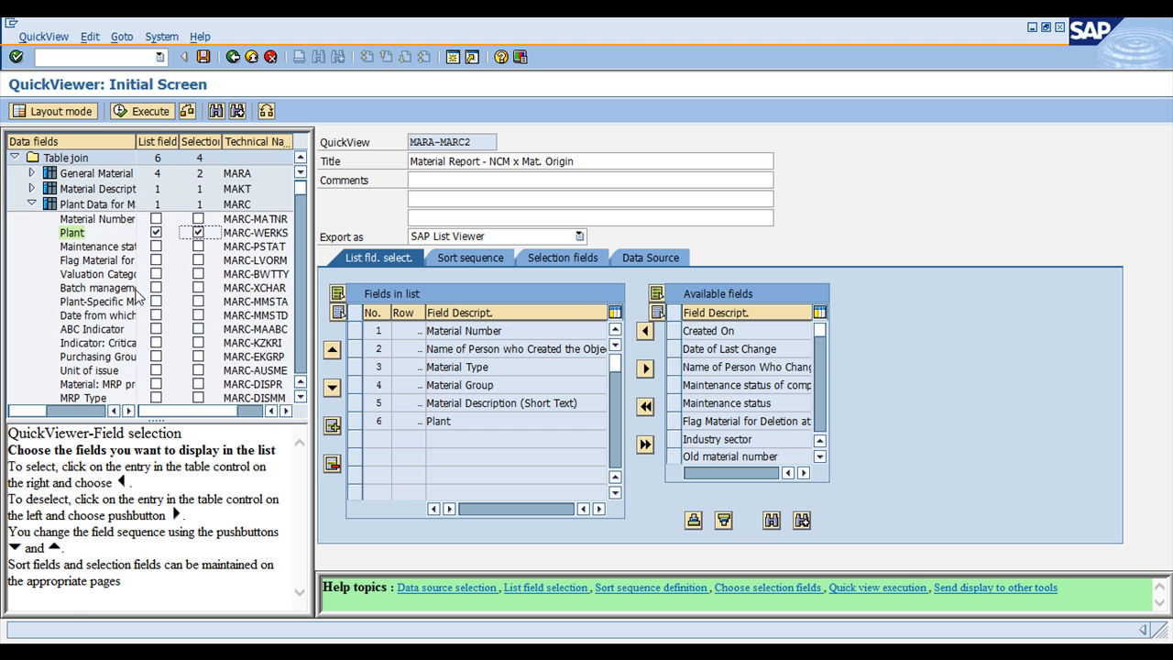
left_click(32, 204)
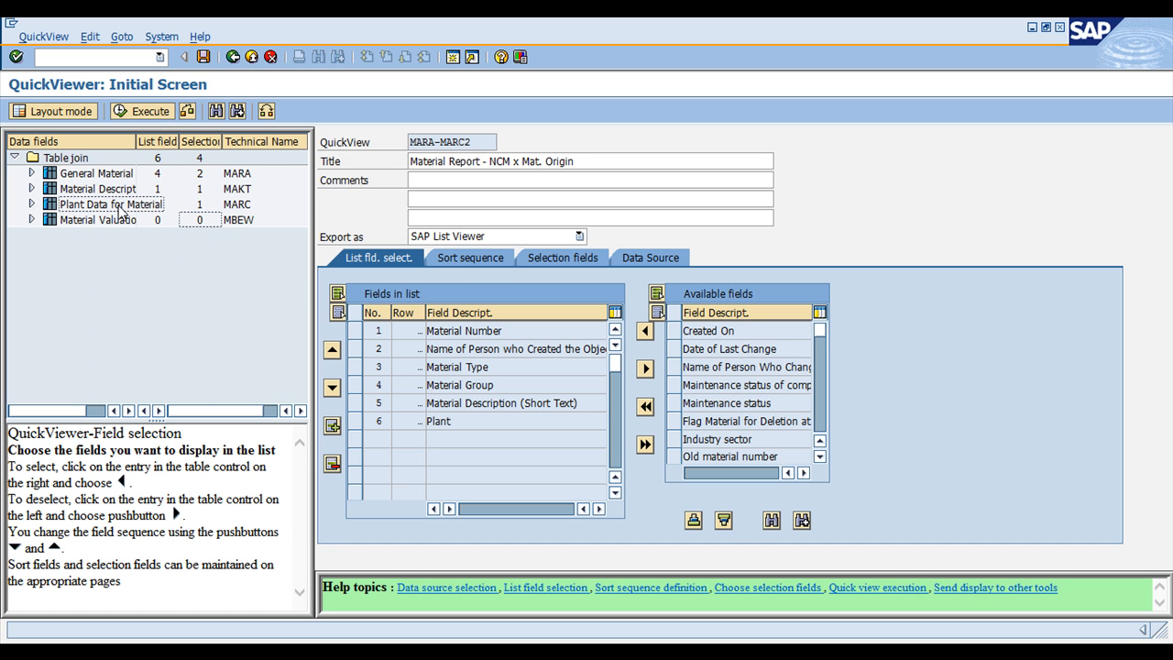
- Browse the MBEW table's fields and open the Display Material transaction (mm03) in the other SAP session
left_click(31, 221)
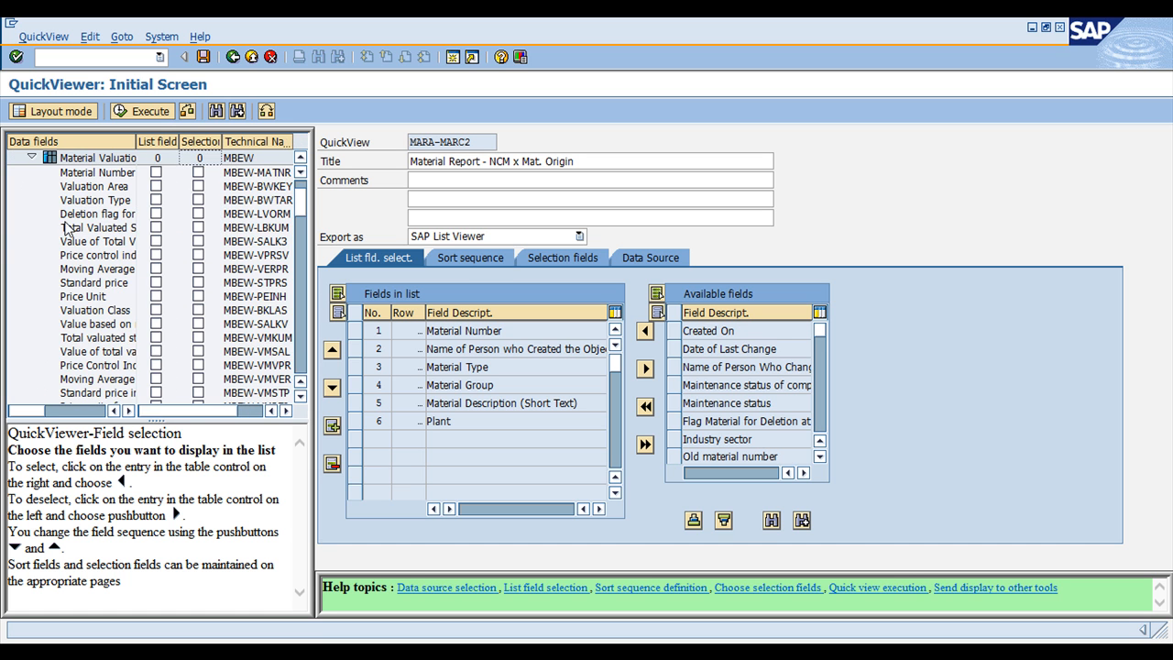
scroll(55, 312, "down", 3)
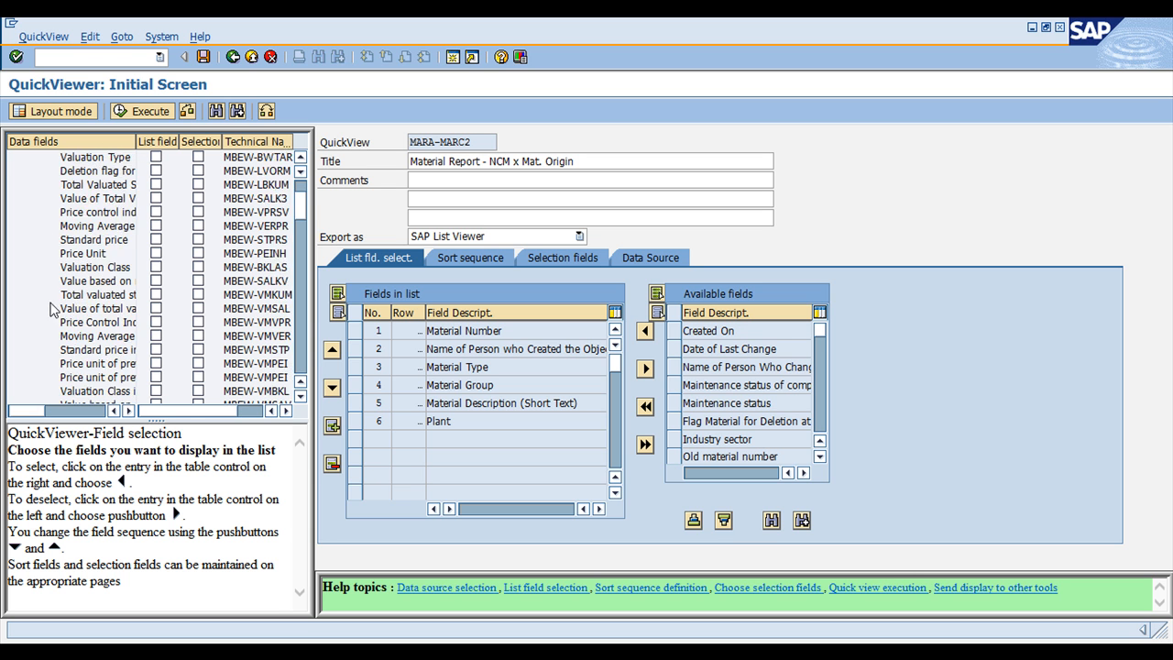
scroll(41, 334, "down", 5)
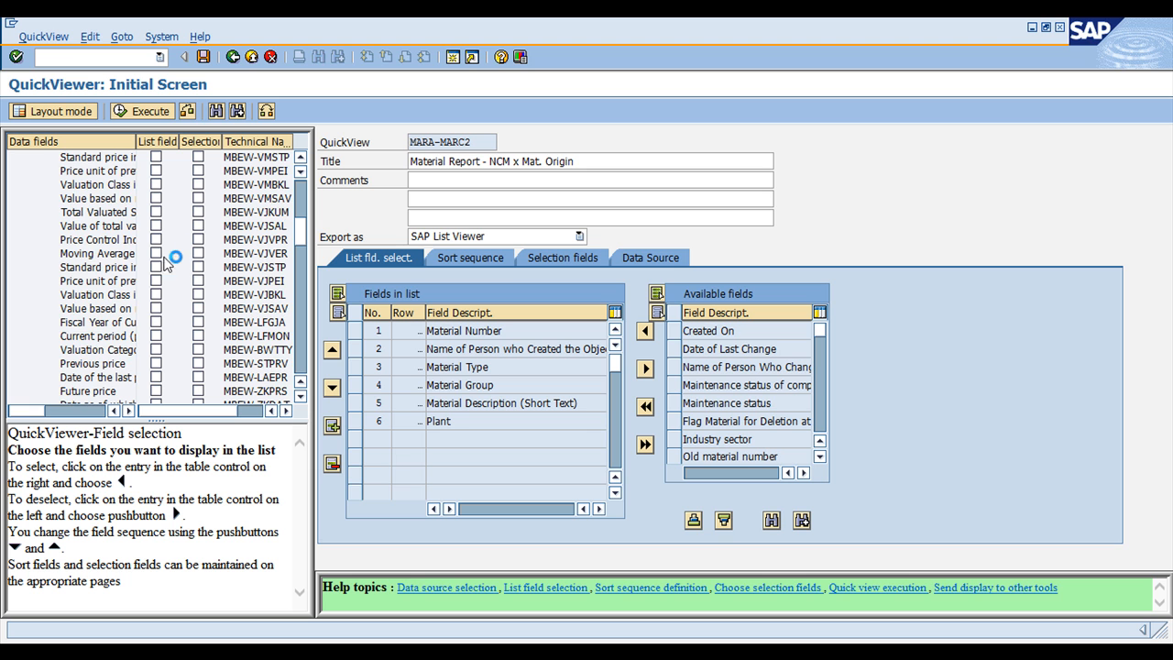
left_click(453, 56)
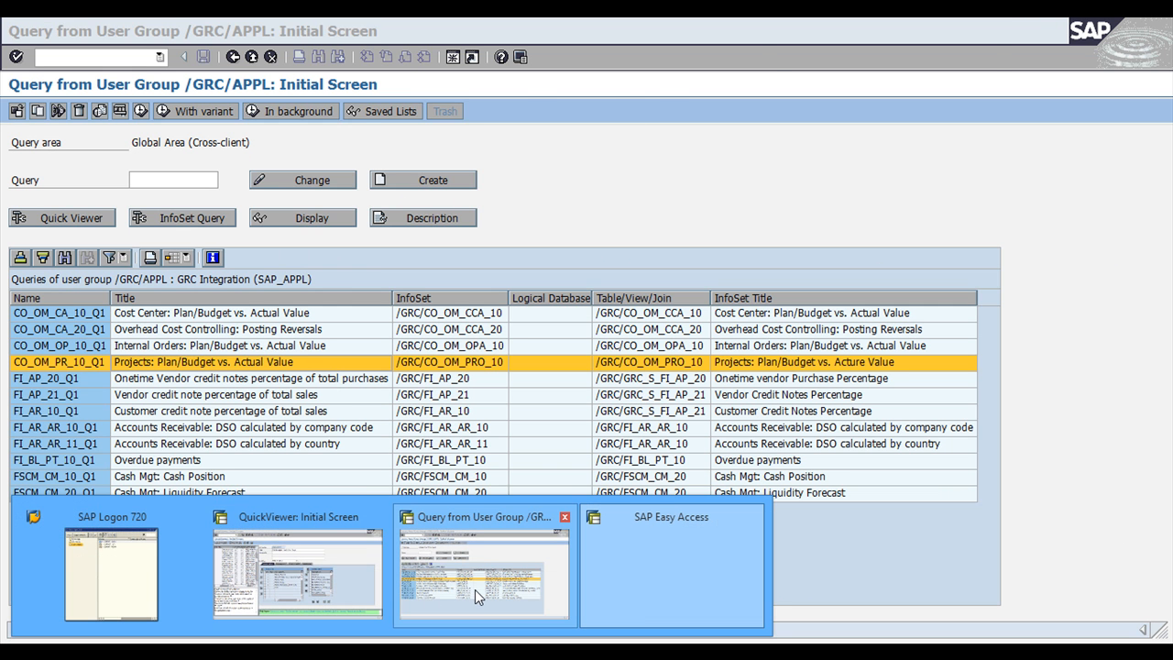
left_click(474, 590)
left_click(114, 59)
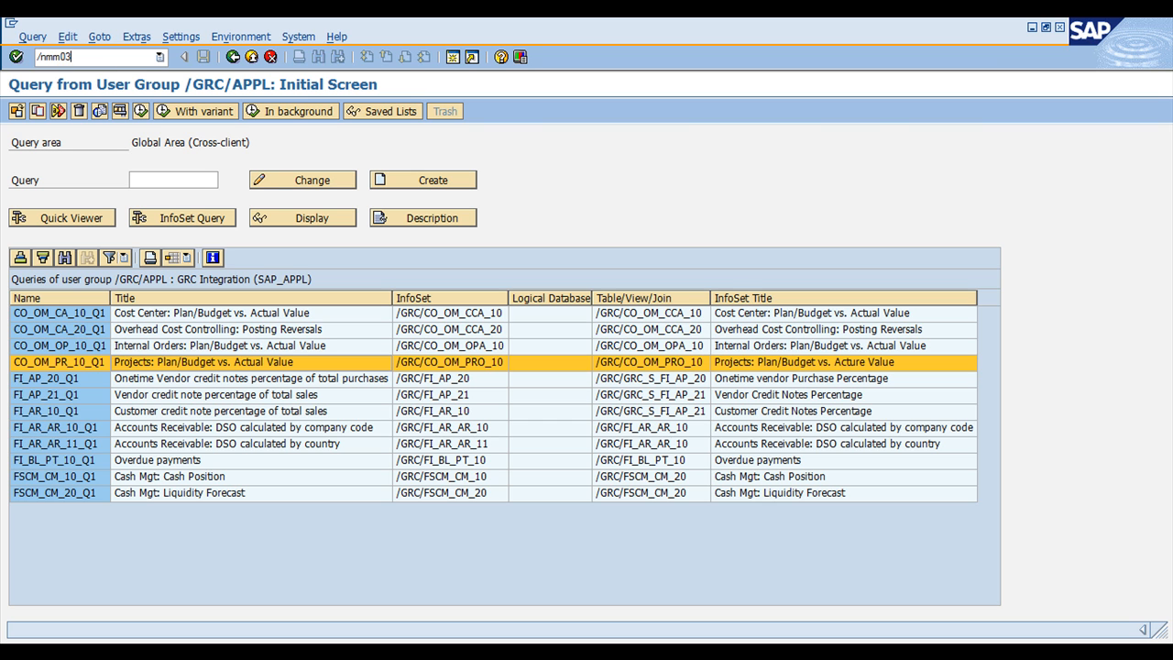
key("Return")
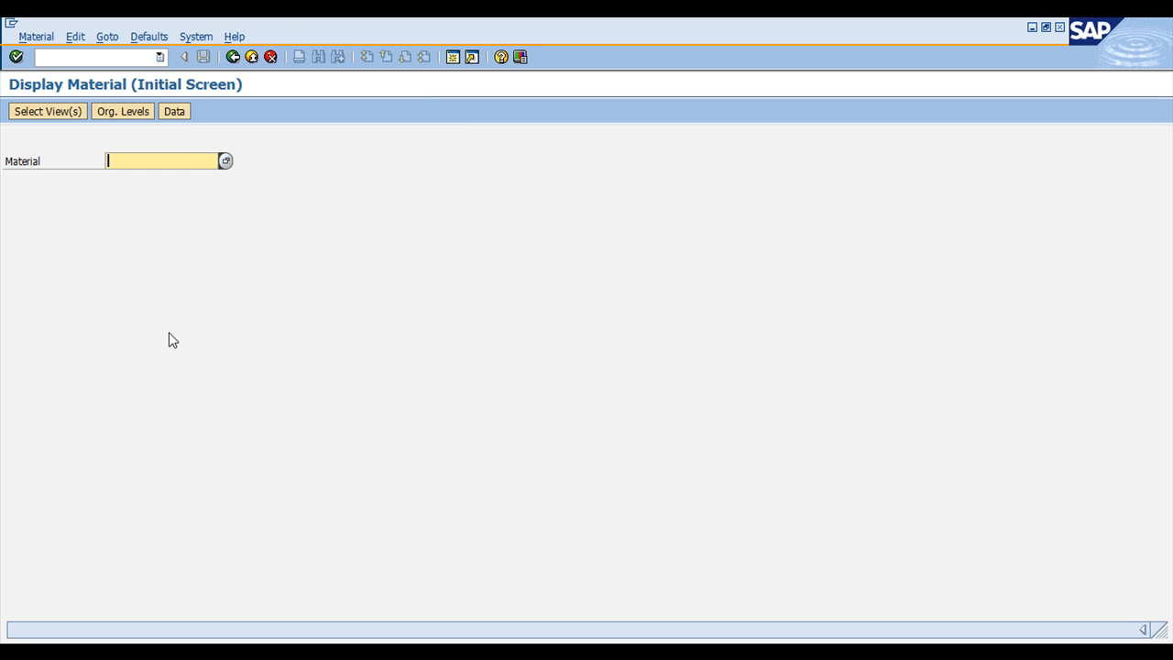
- Display material 100002 with the Accounting 1 and Accounting 2 views for plant 0100
key("BackSpace")
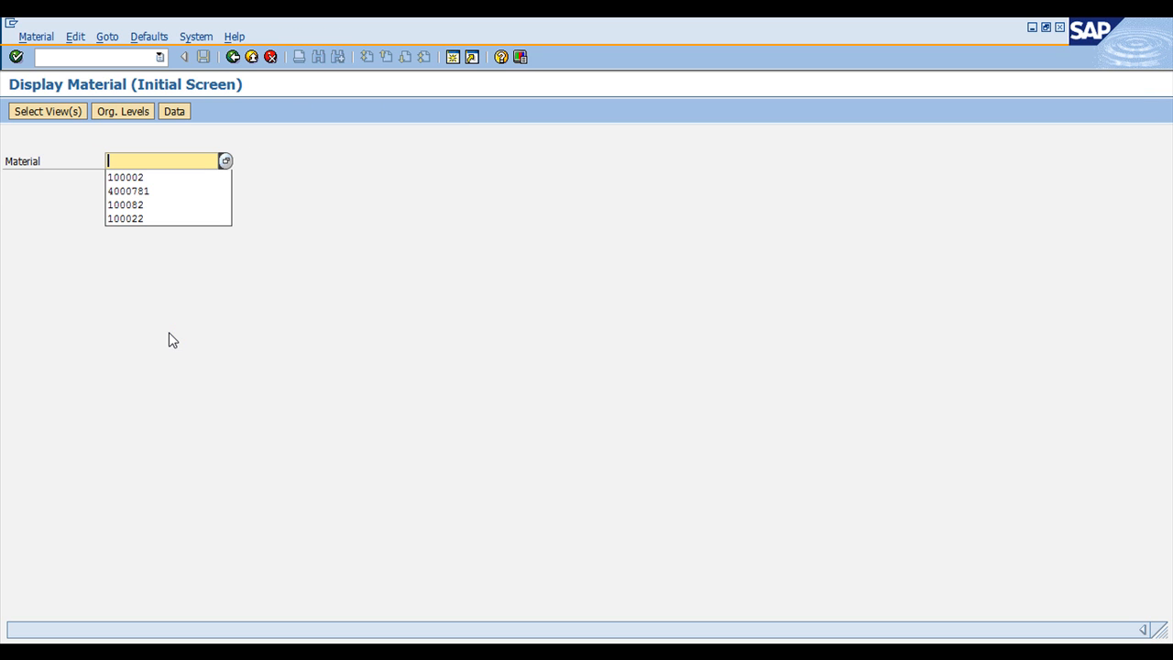
left_click(152, 178)
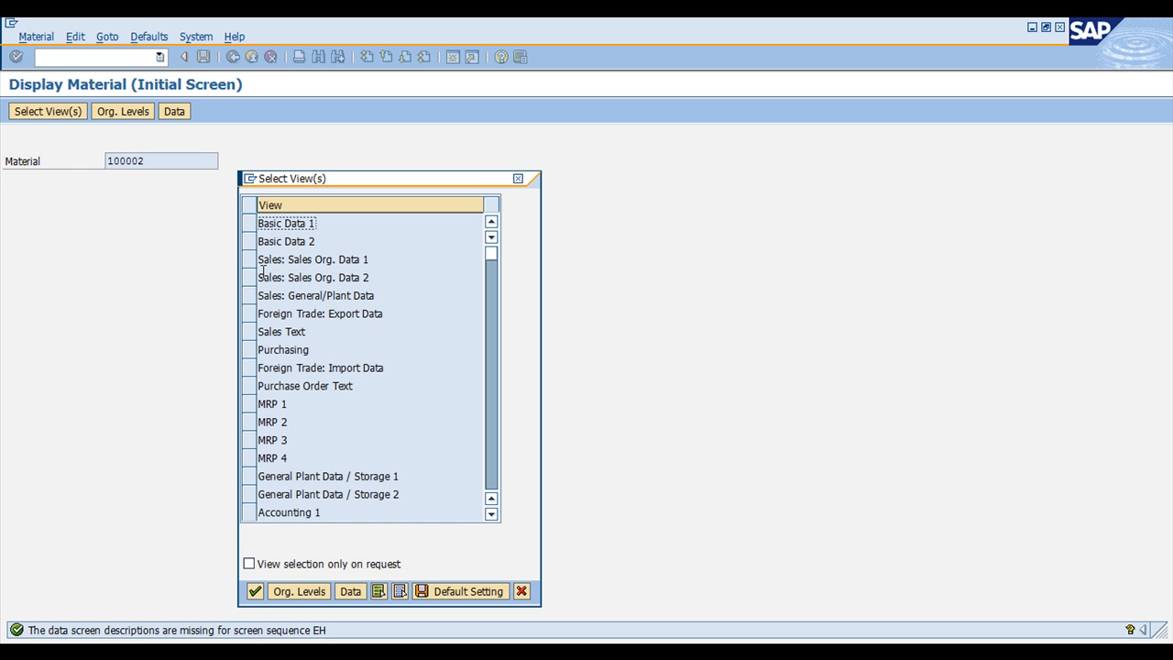
scroll(312, 493, "down", 1)
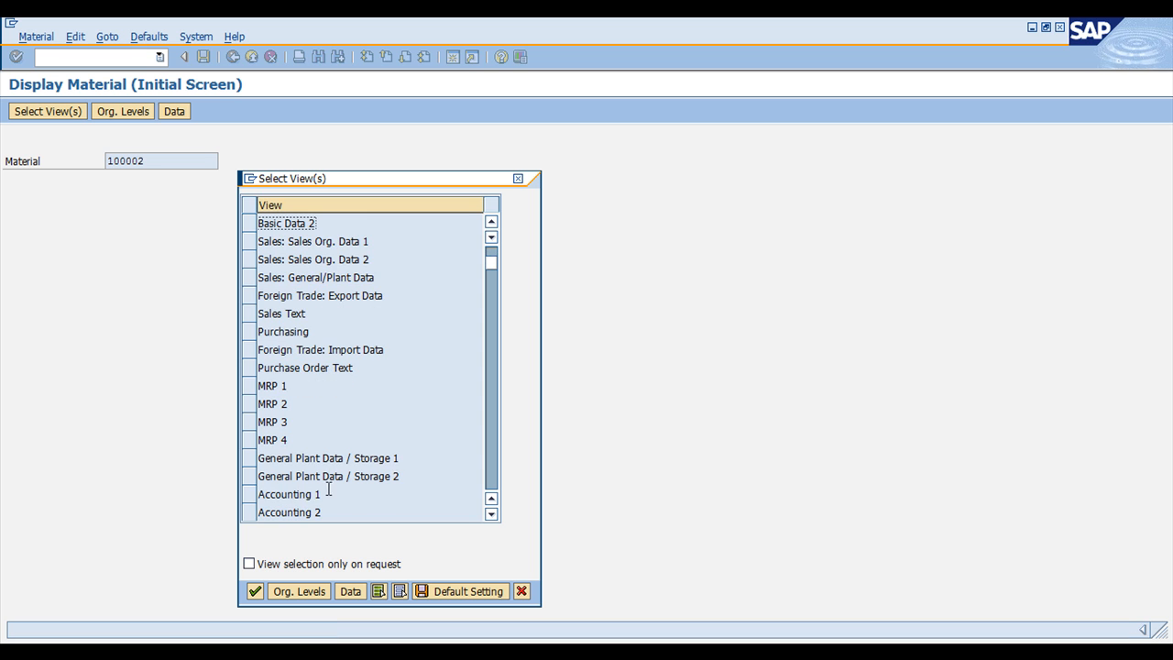
left_click(252, 500)
left_click(253, 513)
scroll(275, 550, "down", 1)
left_click(256, 593)
type("0100")
key("Return")
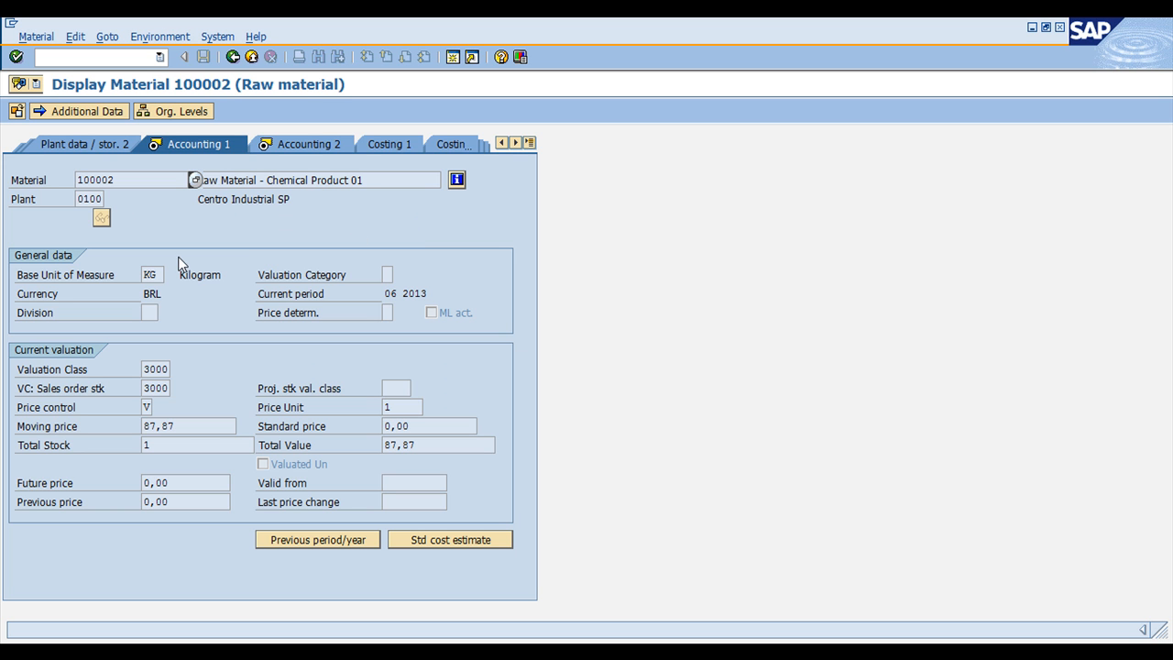
- Open the technical information for the Material origin field in the Accounting 2 view
left_click(312, 143)
left_click(146, 446)
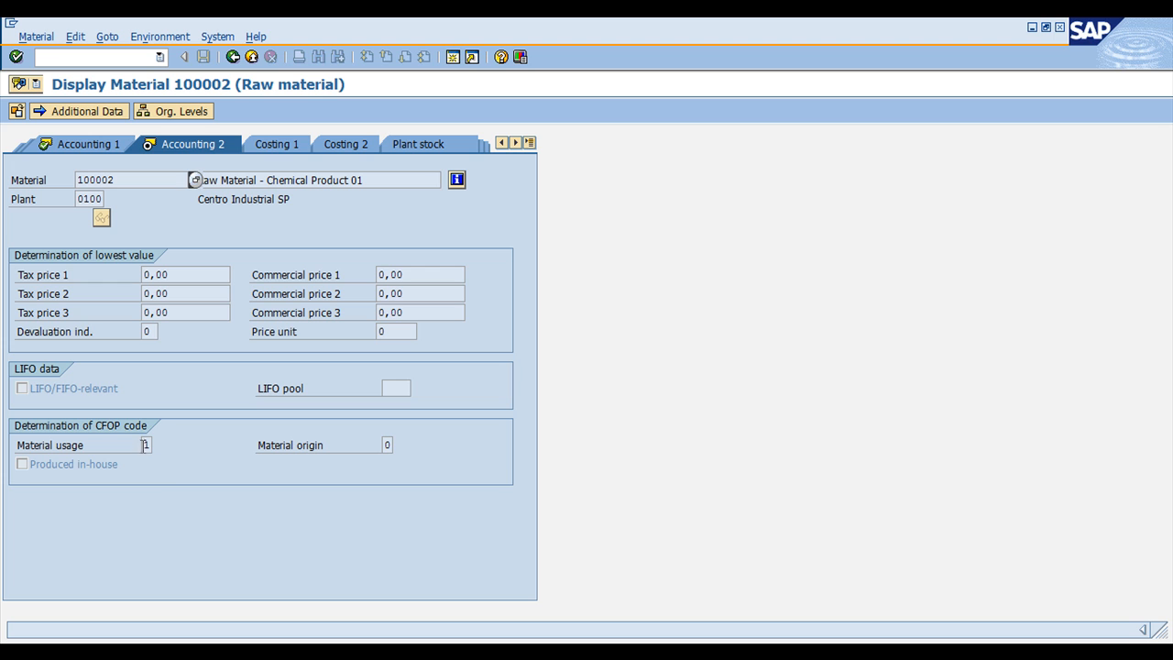
left_click(388, 446)
key("Return")
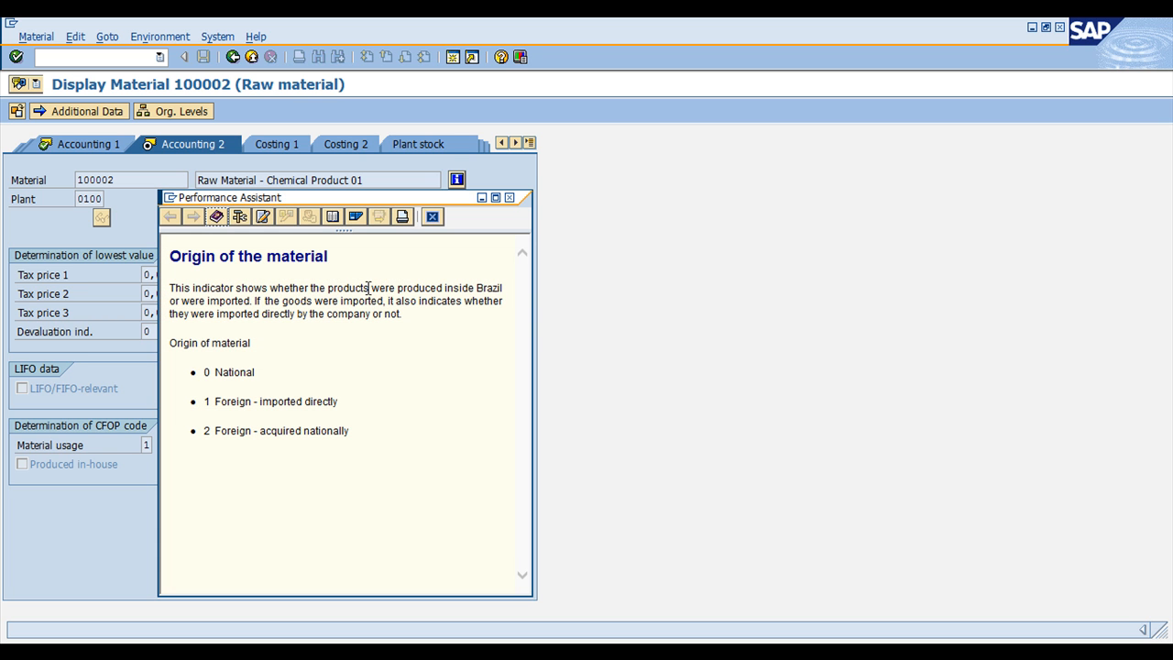
left_click(239, 217)
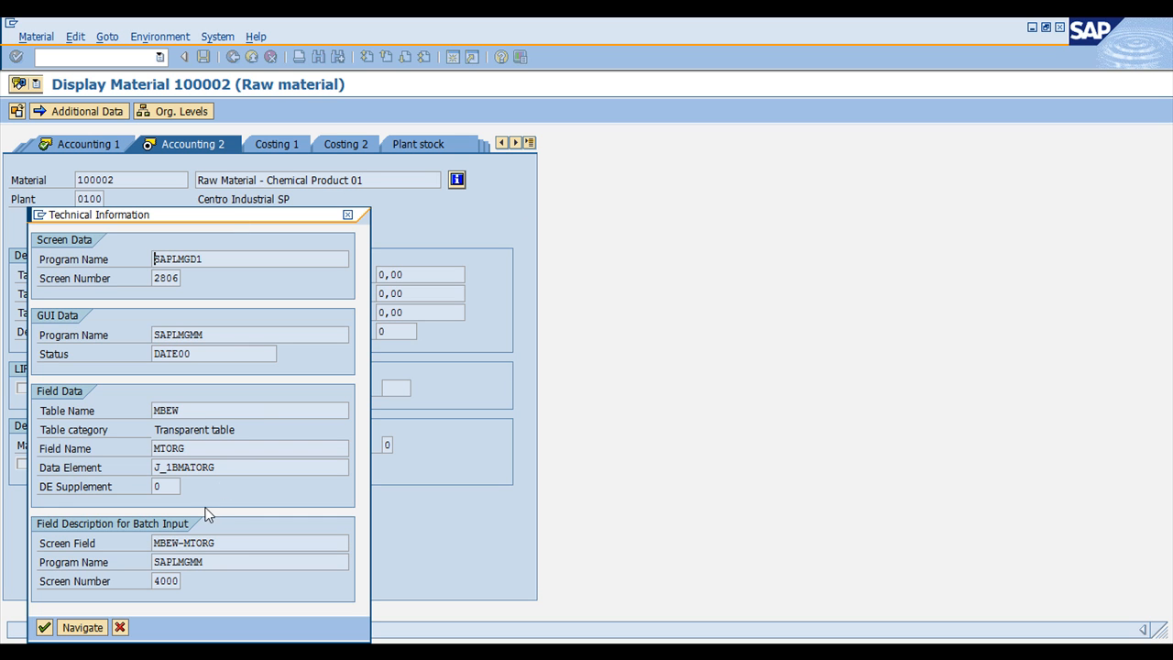
- Copy the screen field name MBEW-MTORG and close the technical information and field help
double_click(229, 543)
key("ctrl+c")
left_click(282, 493)
left_click(120, 628)
left_click(433, 220)
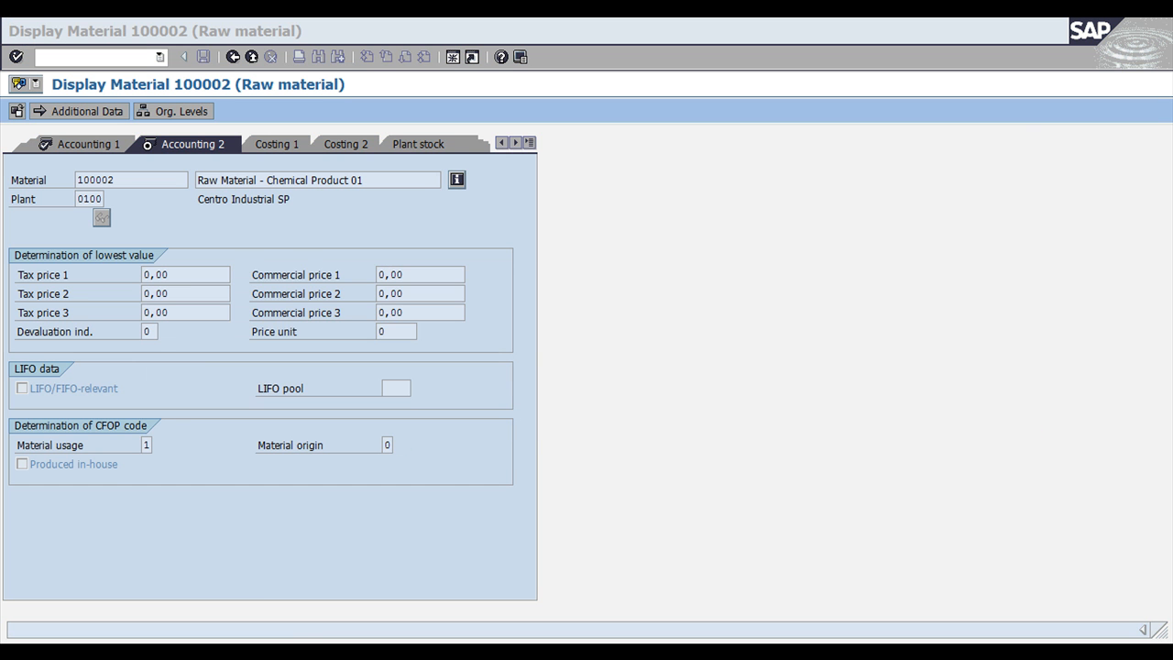
- Return to the QuickViewer session and search the data fields for MBEW-MTORG
mouse_move(332, 611)
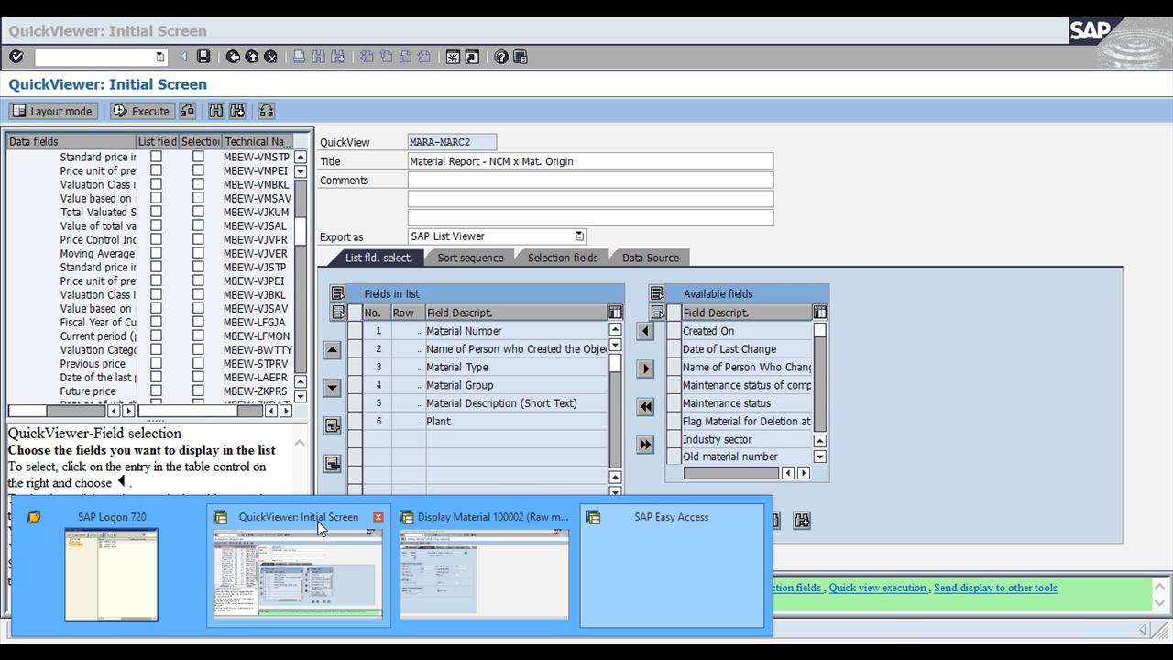
left_click(312, 516)
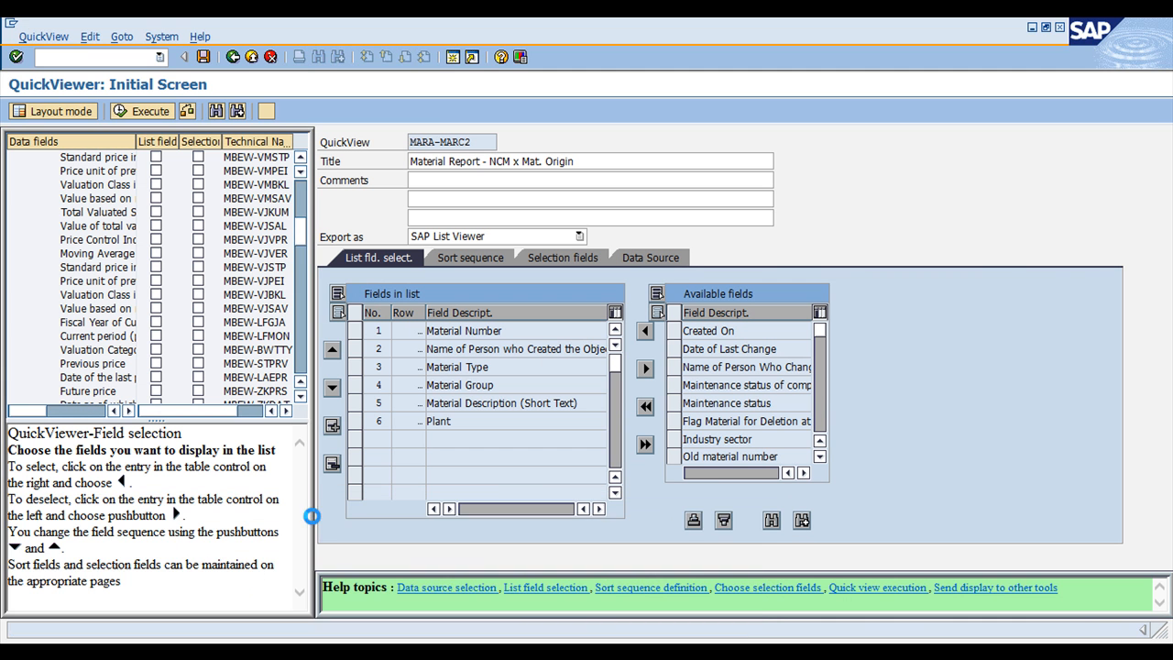
left_click(217, 111)
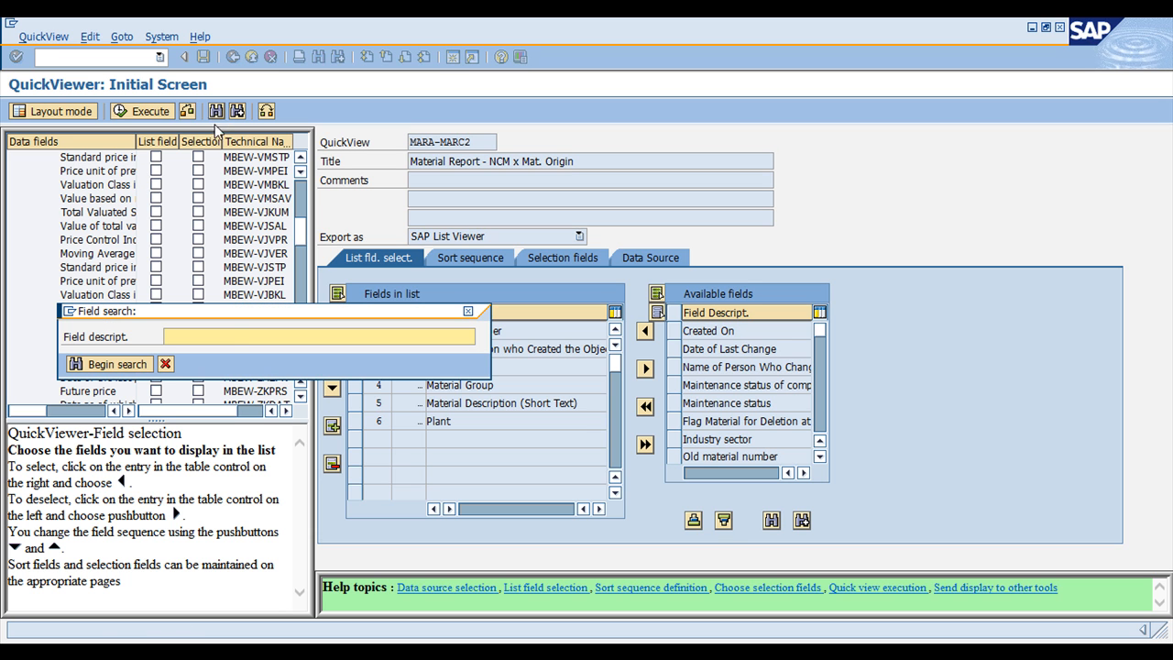
key("ctrl+v")
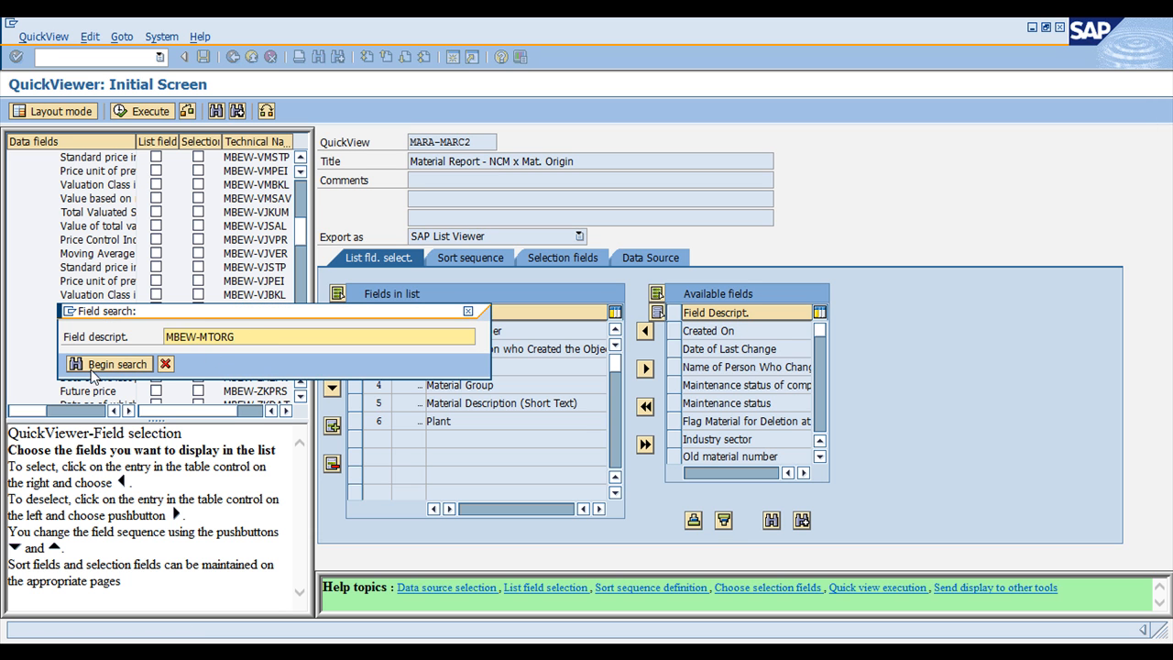
left_click(119, 364)
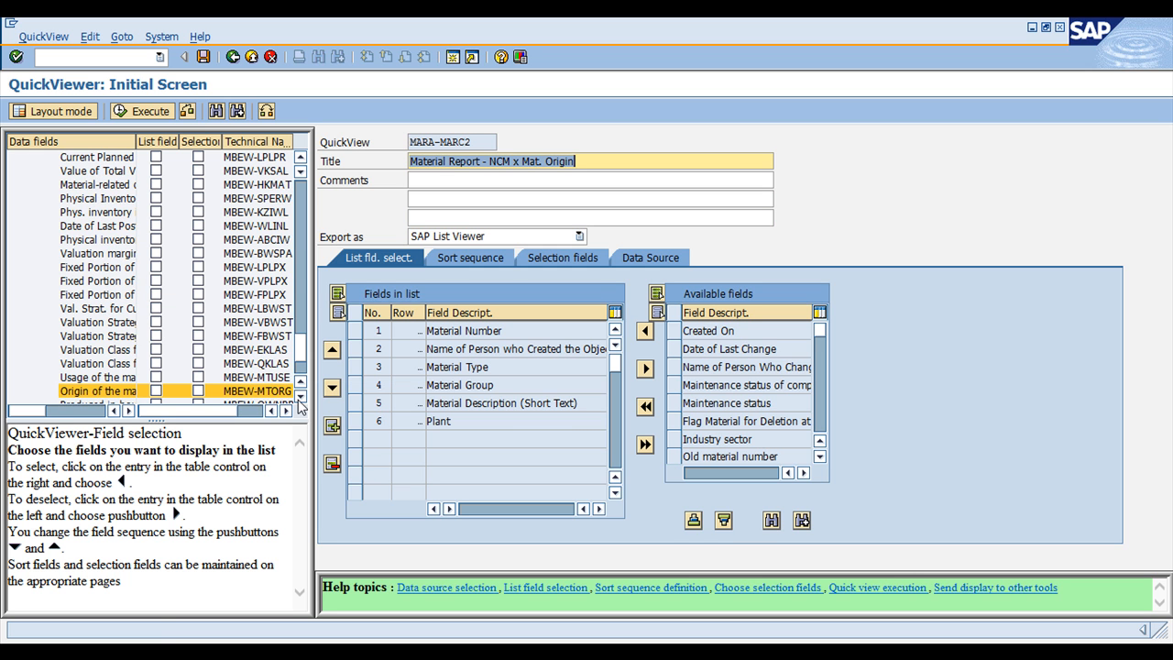
- Add Usage of the material (MBEW-MTUSE) and Origin of the material (MBEW-MTORG) as list fields, and collapse the MBEW table
scroll(64, 349, "down", 3)
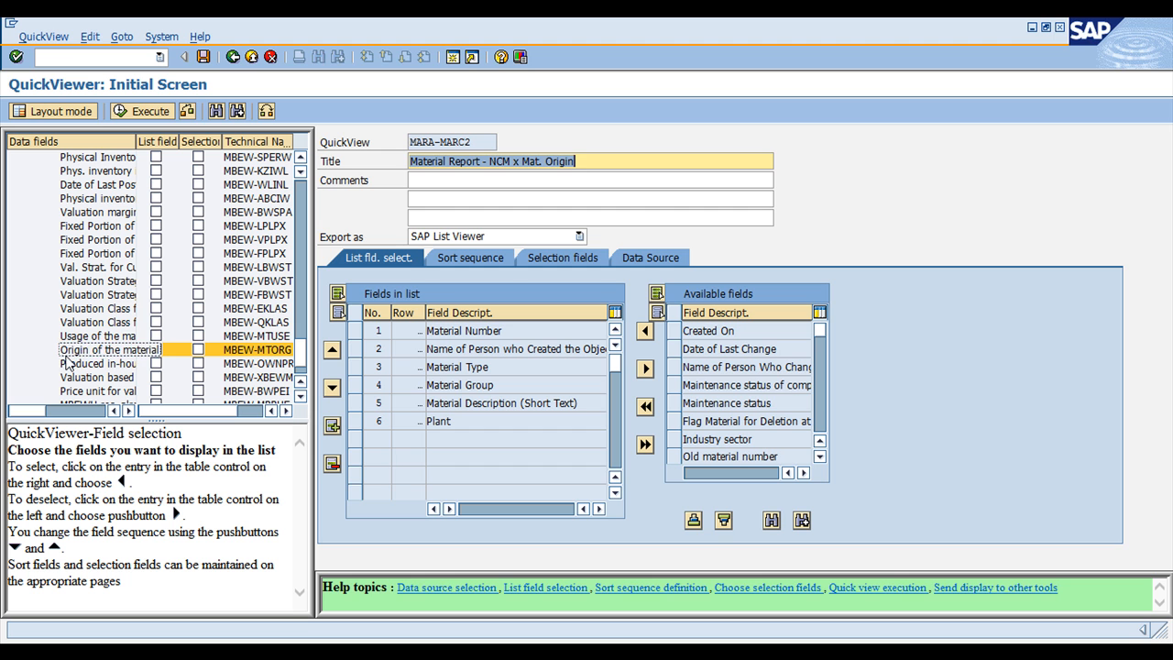
left_click(157, 349)
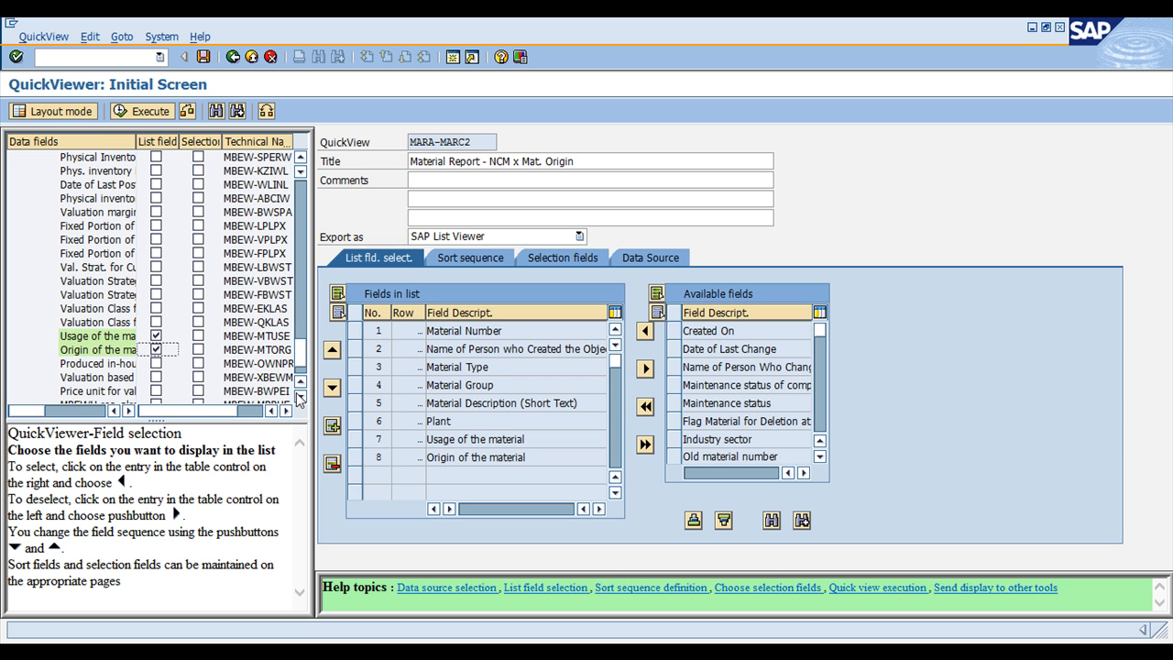
scroll(111, 256, "up", 3)
scroll(111, 256, "up", 10)
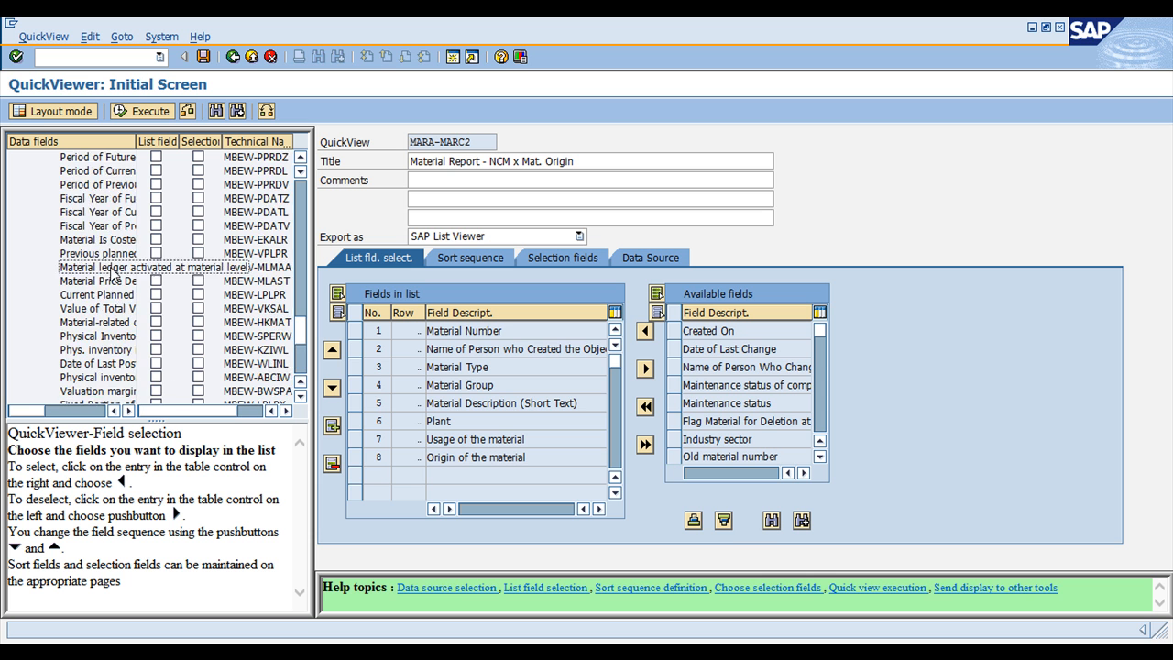
scroll(142, 264, "up", 10)
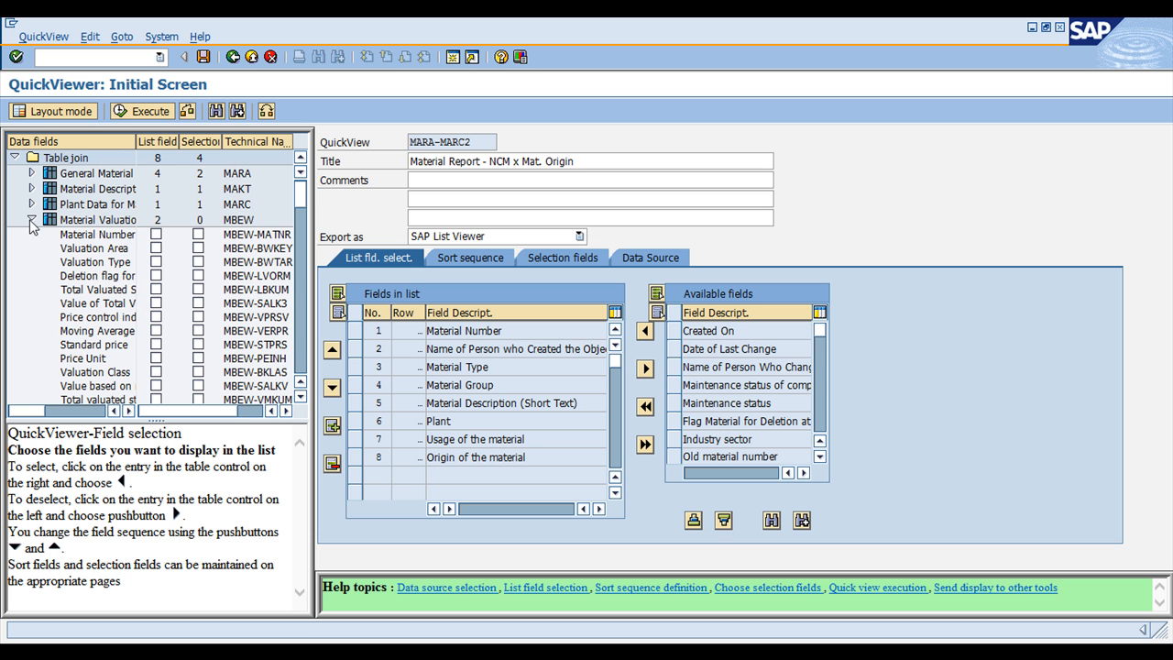
left_click(31, 219)
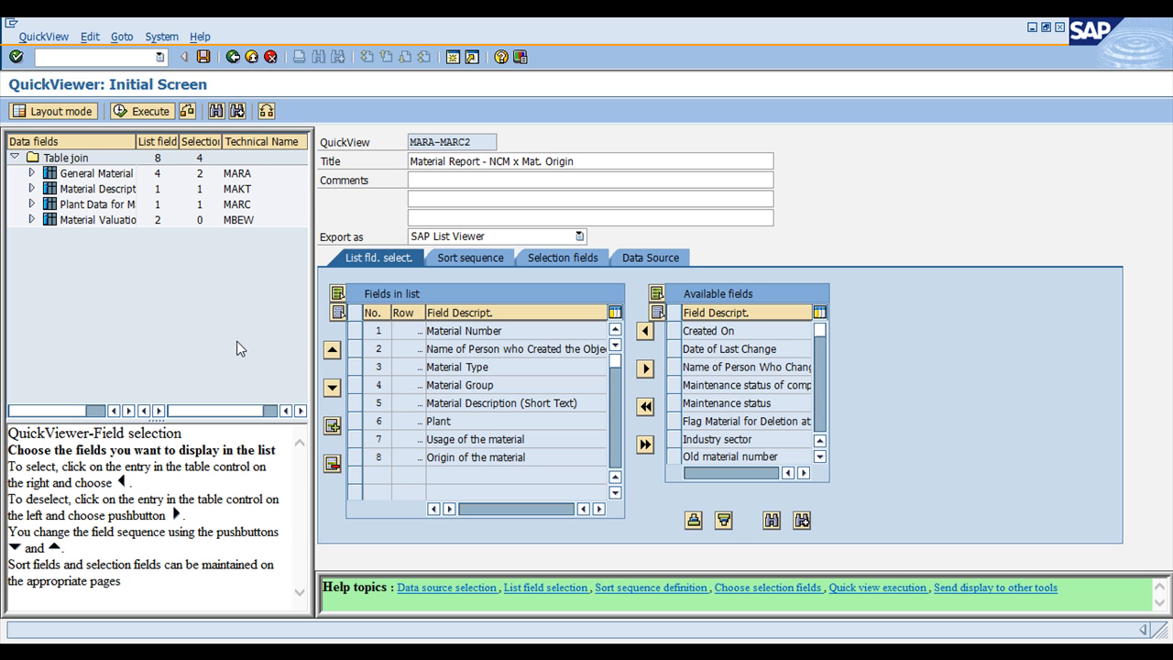
- Generate the QuickView, acknowledge the log, and execute the report to open its selection screen
left_click(189, 111)
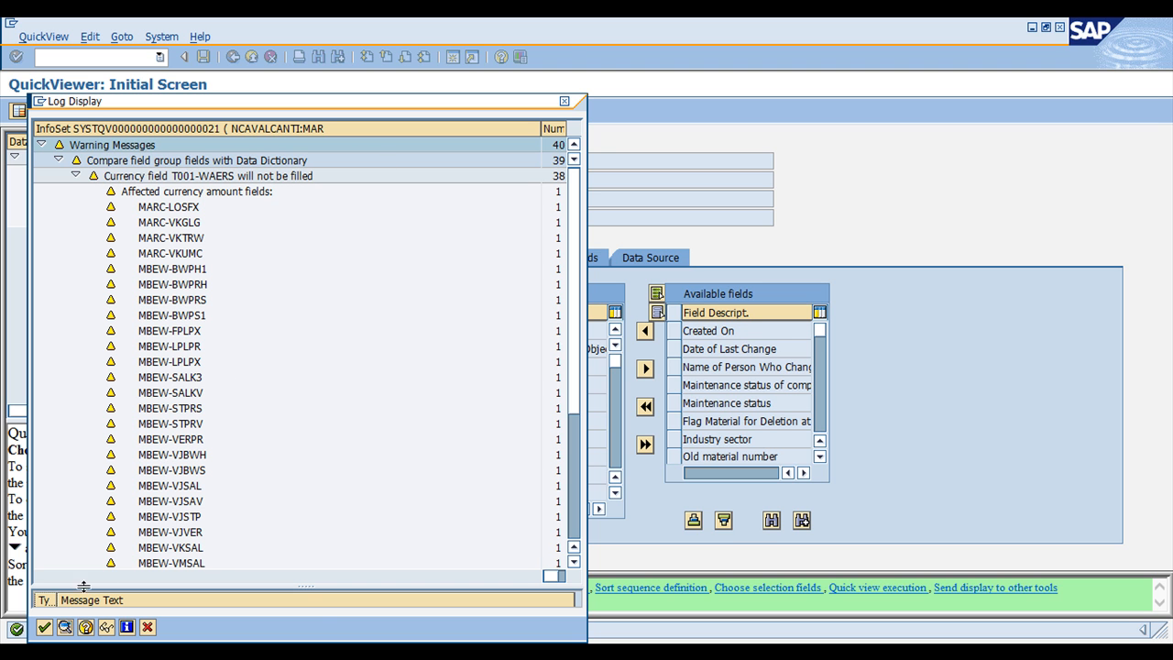
left_click(44, 626)
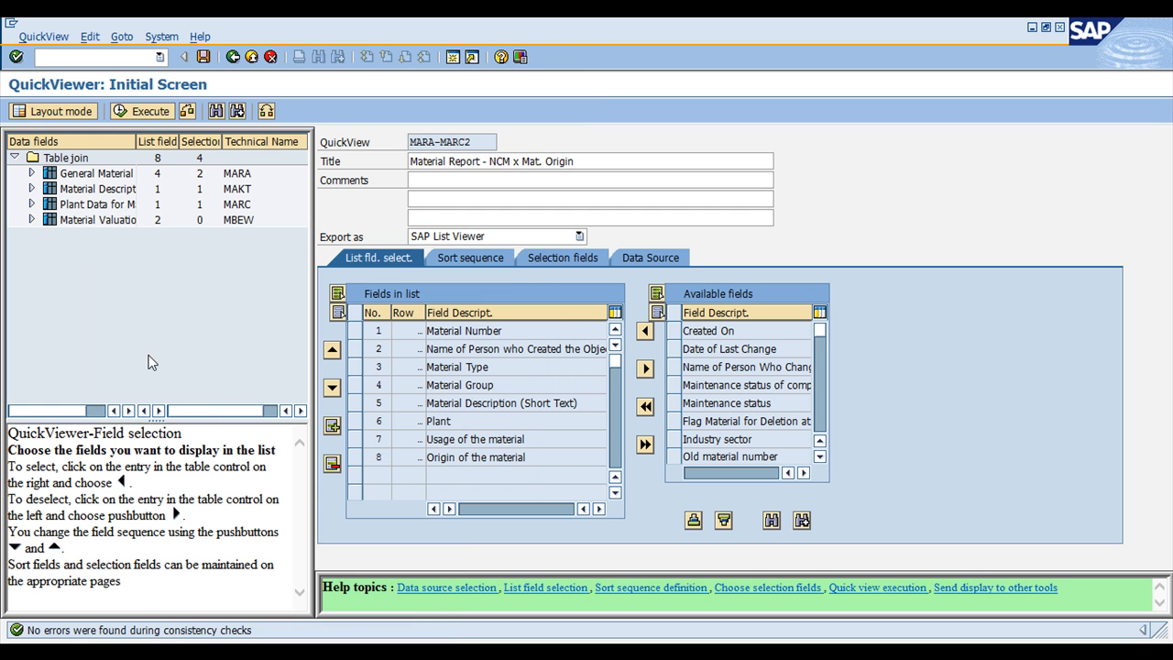
left_click(156, 112)
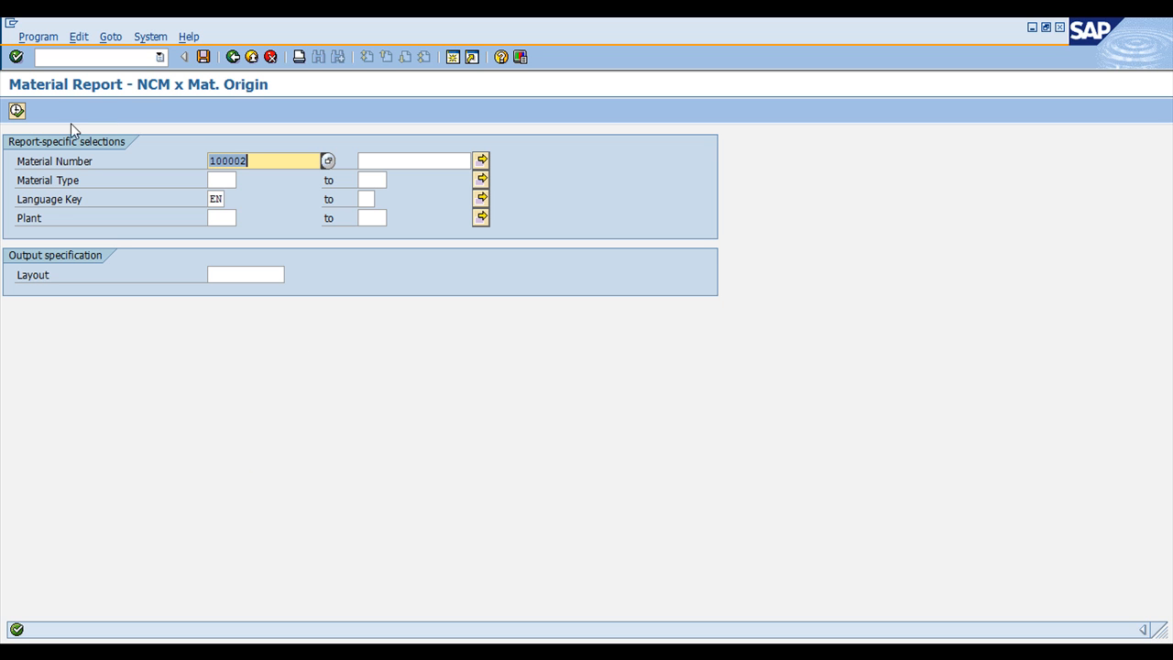
- Review the Material Number, Language Key and Plant criteria on the report's selection screen
left_click(264, 160)
left_click(86, 162)
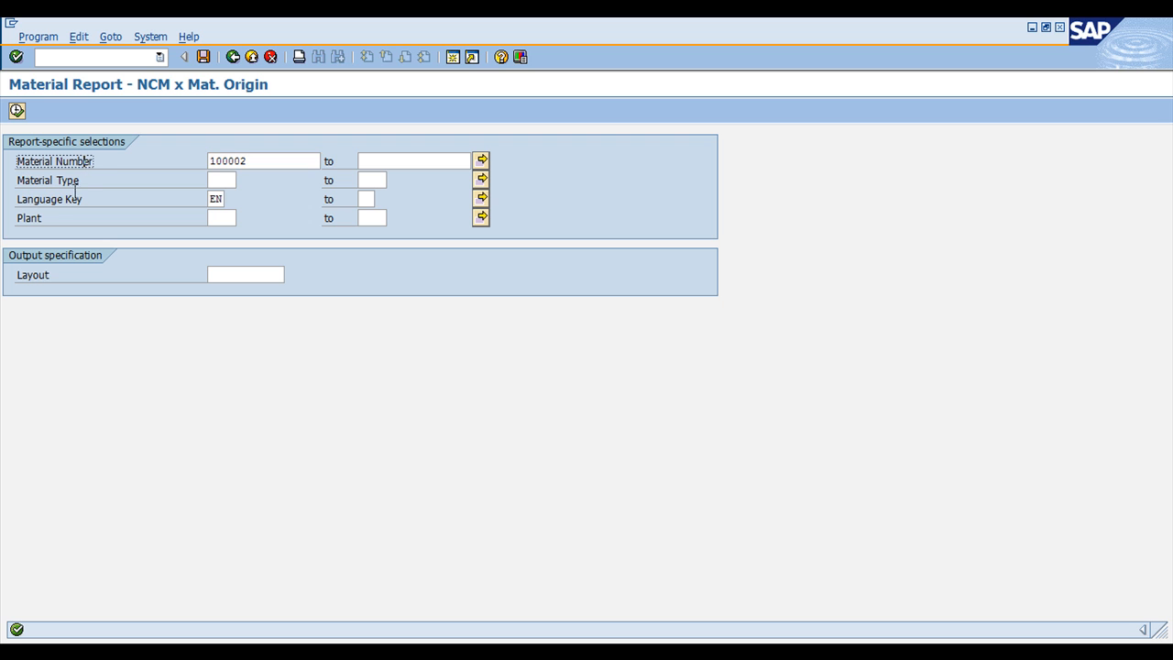
left_click(58, 203)
left_click(31, 217)
left_click(209, 199)
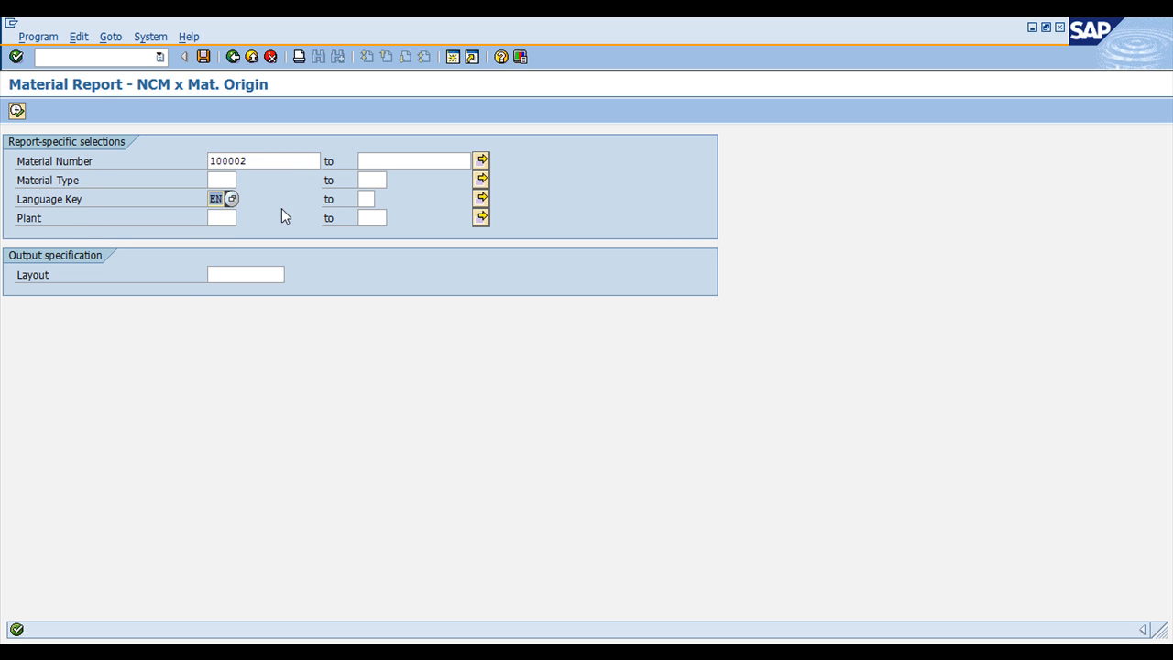
- Set the Language Key to PT and run the report for material number 100002
key("Caps_Lock")
type("PT")
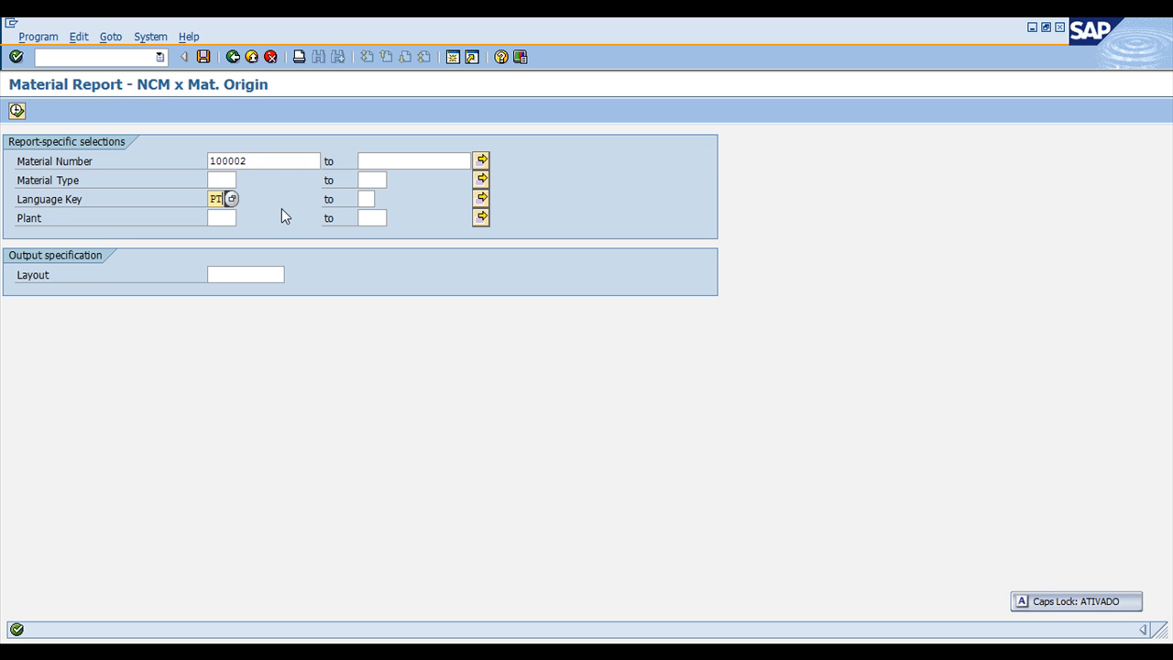
left_click(269, 161)
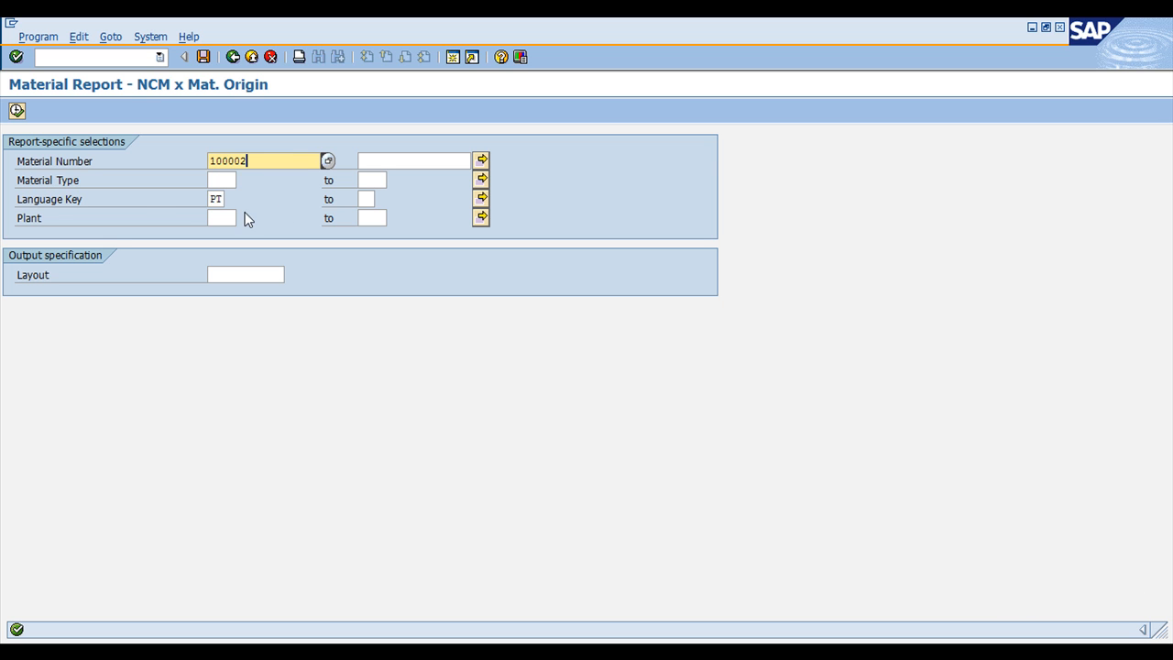
left_click_drag(265, 166, 132, 165)
left_click(17, 111)
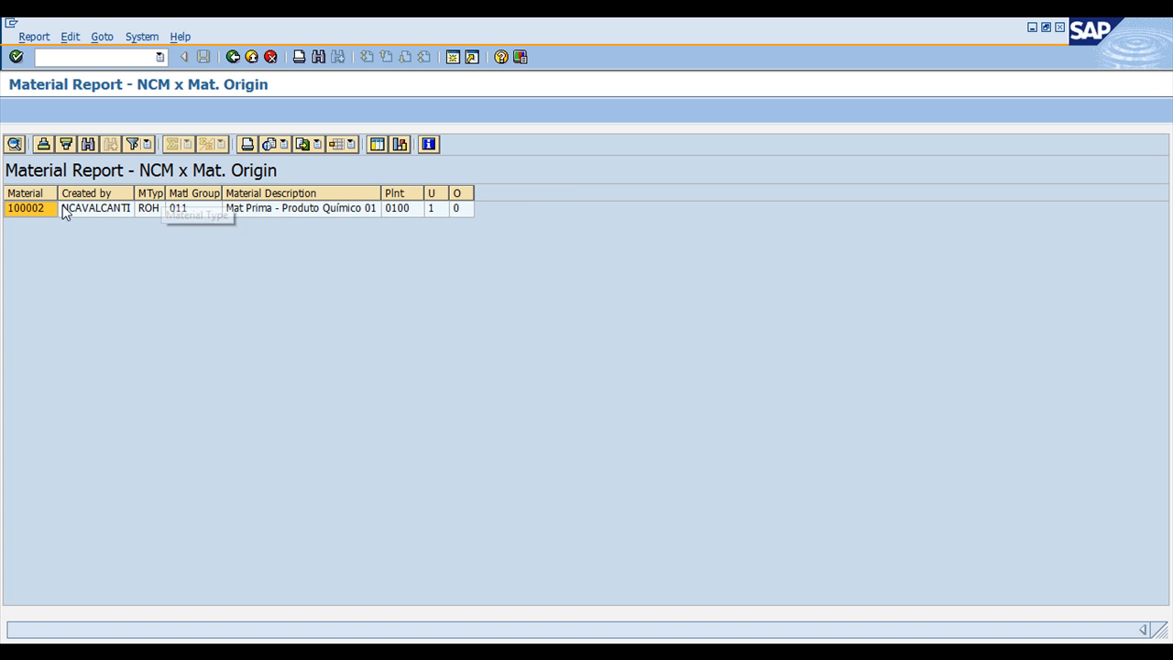
- Review the creator, material type, material group, description and plant columns in the report output
left_click(95, 192)
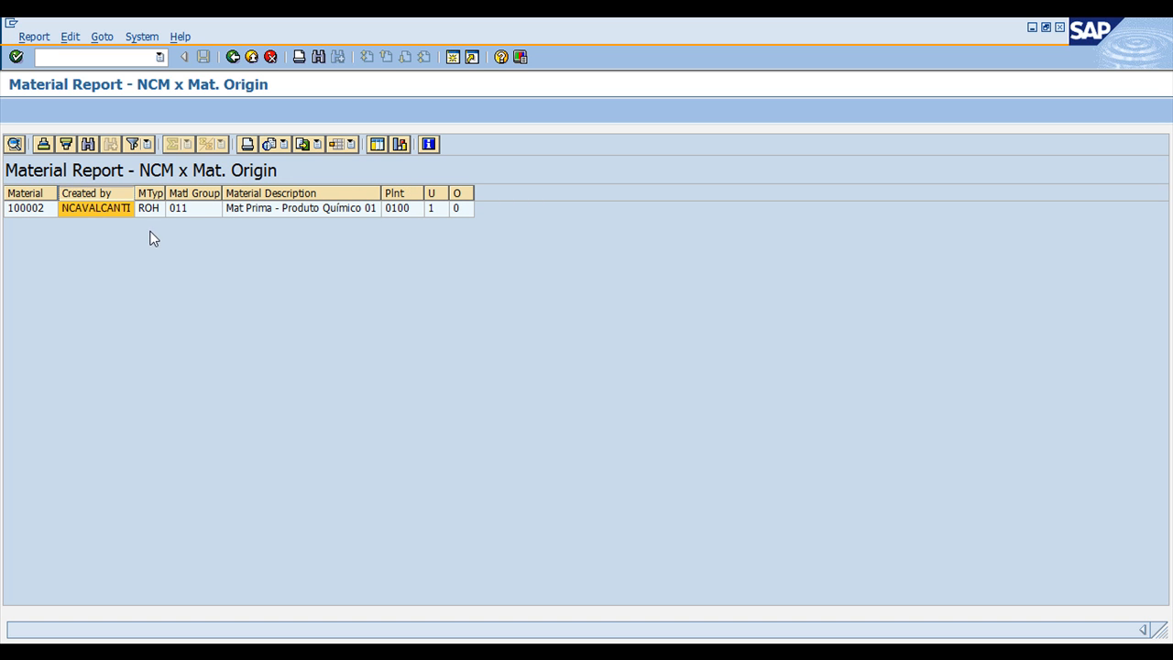
left_click(147, 193)
left_click(195, 193)
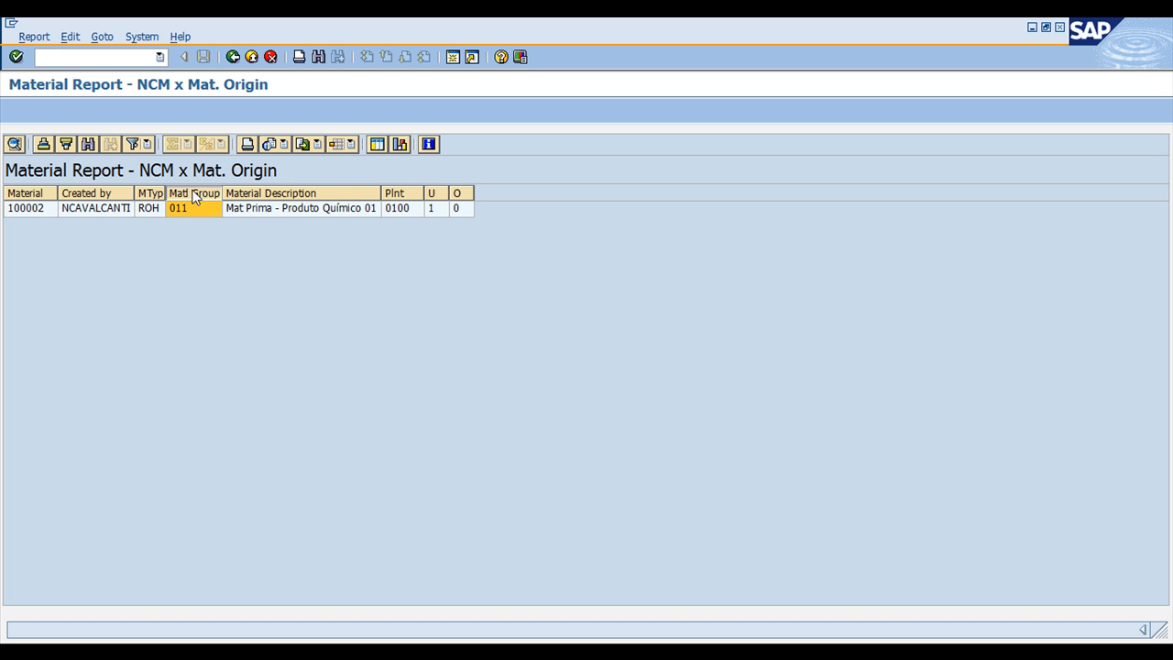
left_click(282, 211)
left_click(397, 208)
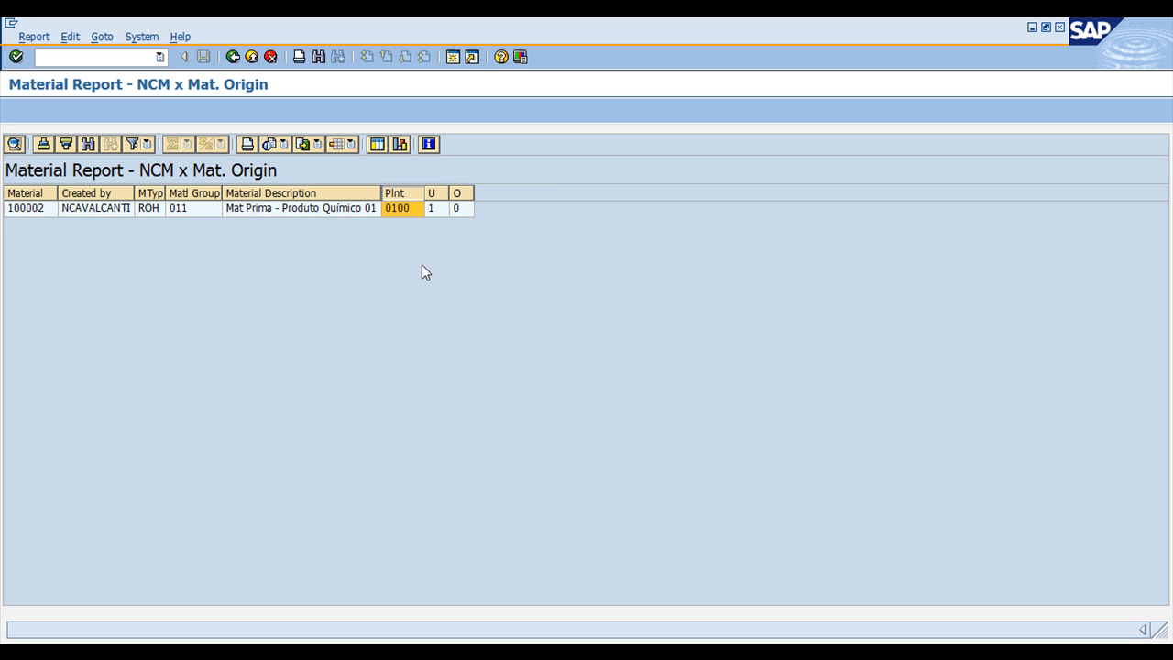
left_click(449, 243)
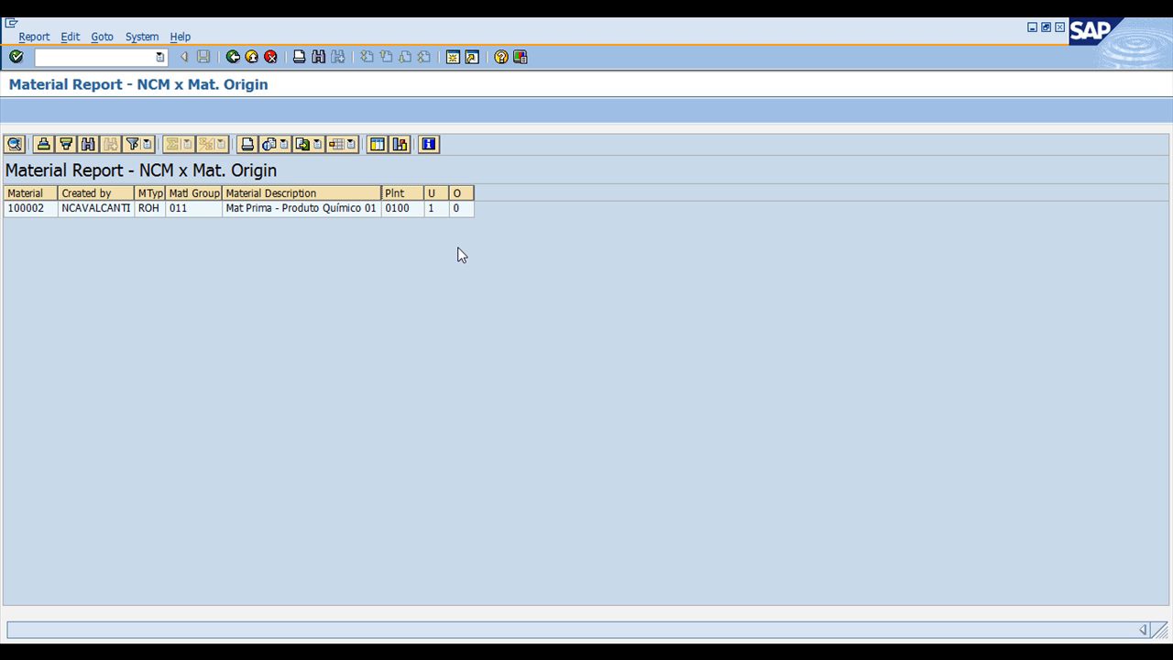
- Rerun the report without a material number for material type ROH and plant 0100, and return to the QuickView definition
left_click(233, 57)
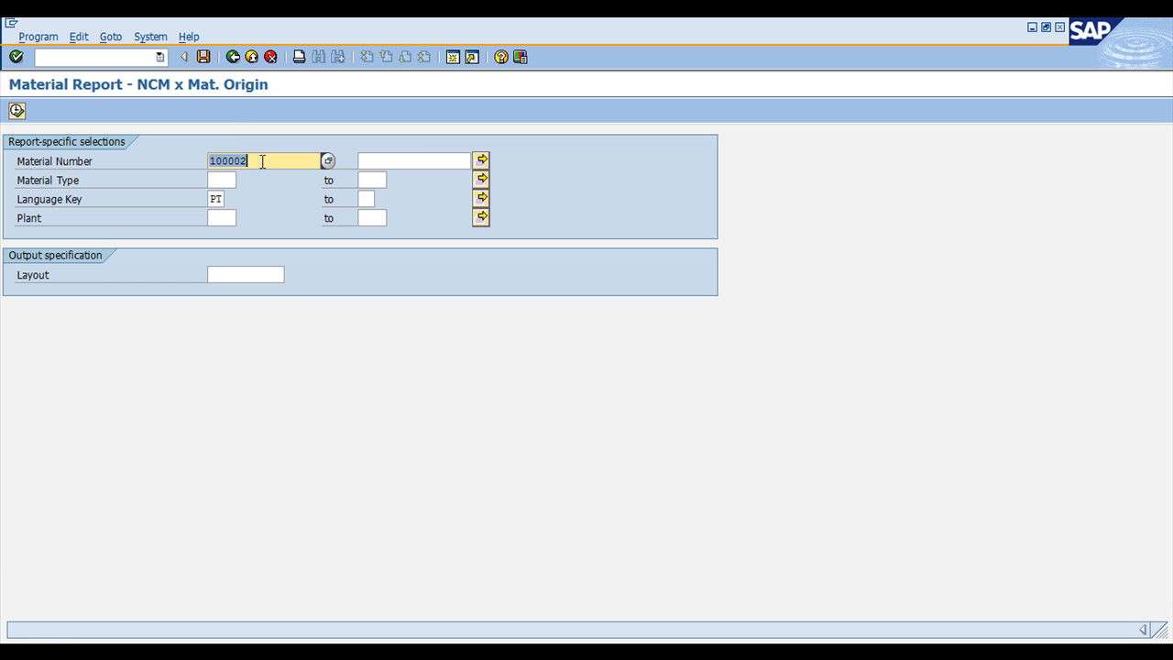
key("BackSpace")
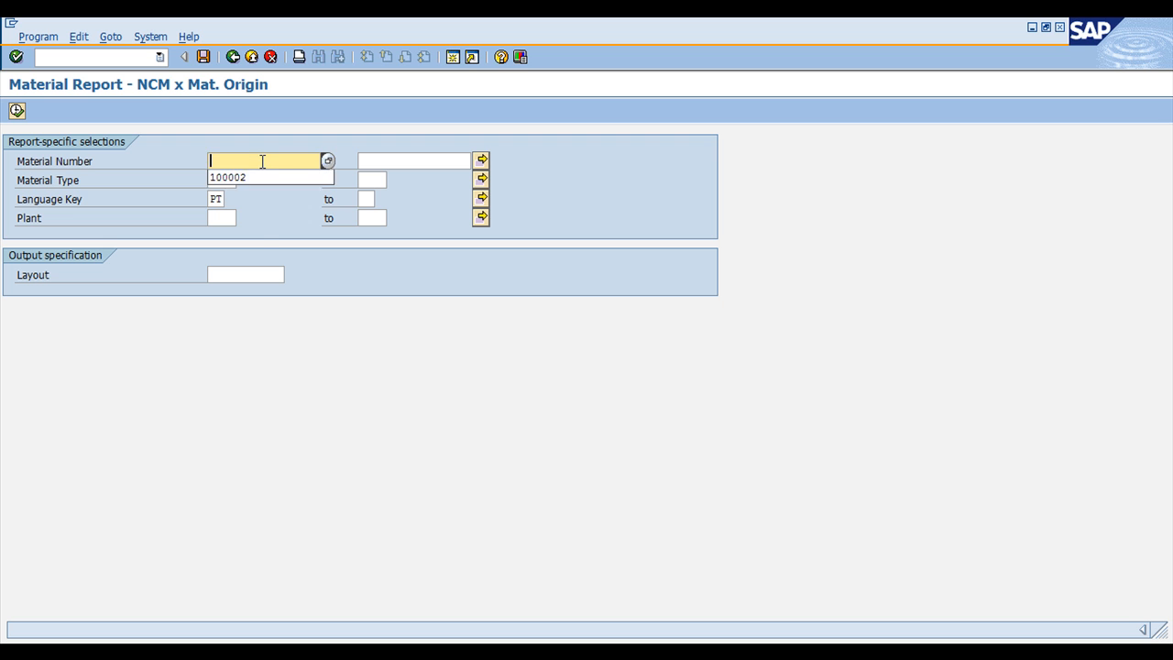
left_click(219, 218)
type("0100")
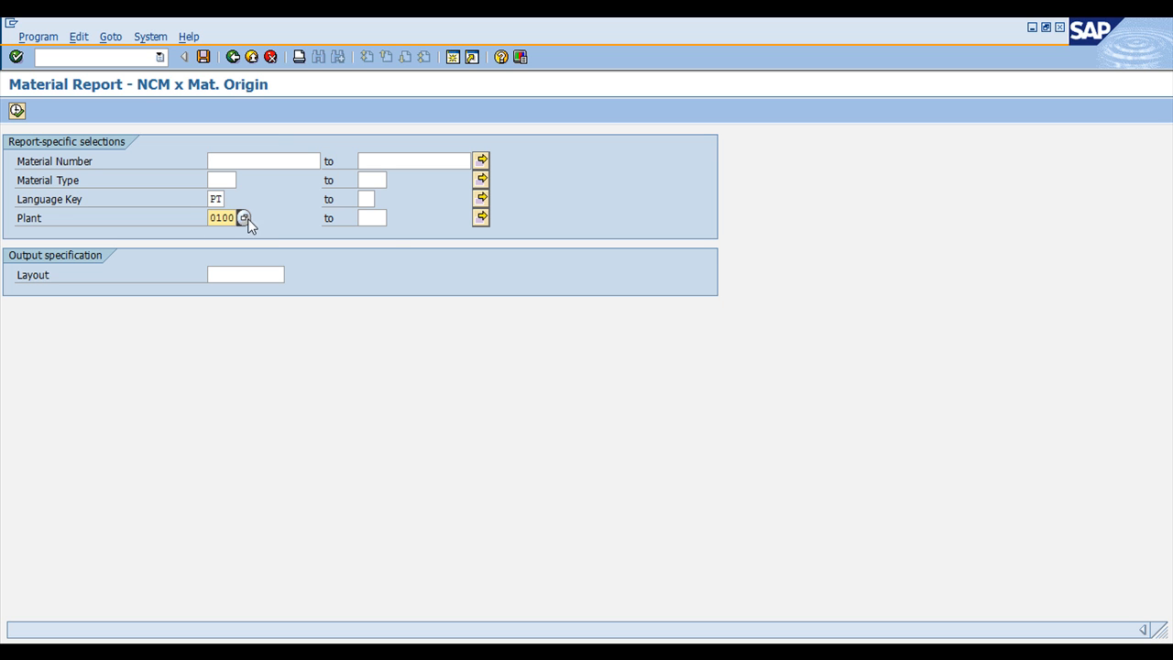
left_click(231, 181)
type("ROH")
key("F8")
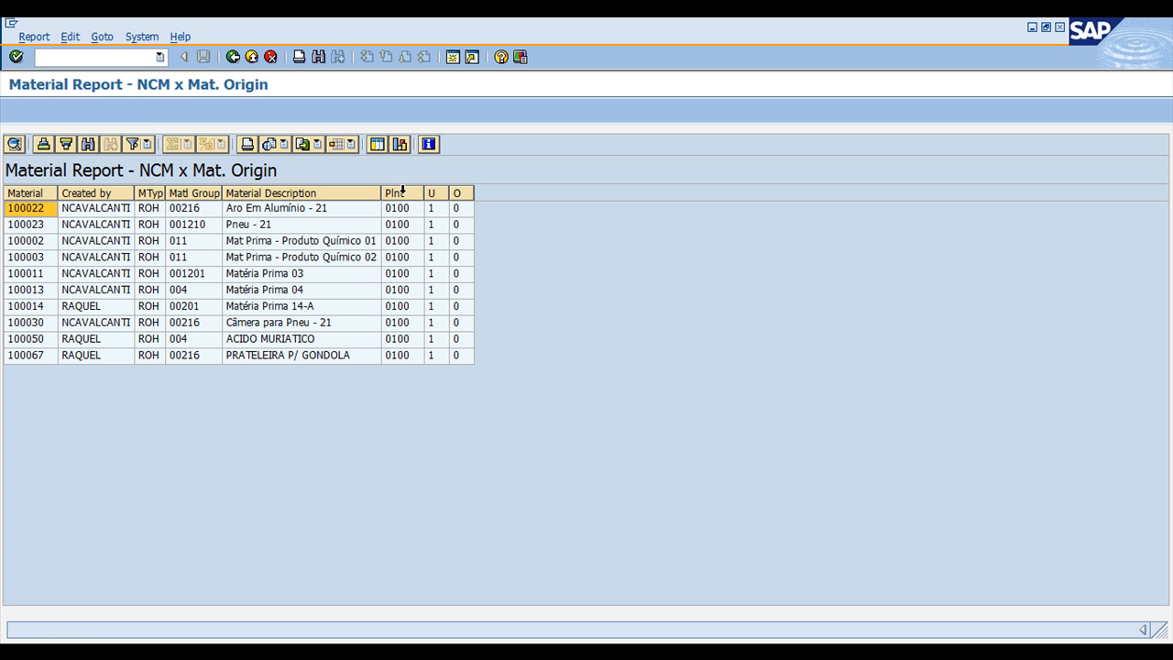
left_click(233, 57)
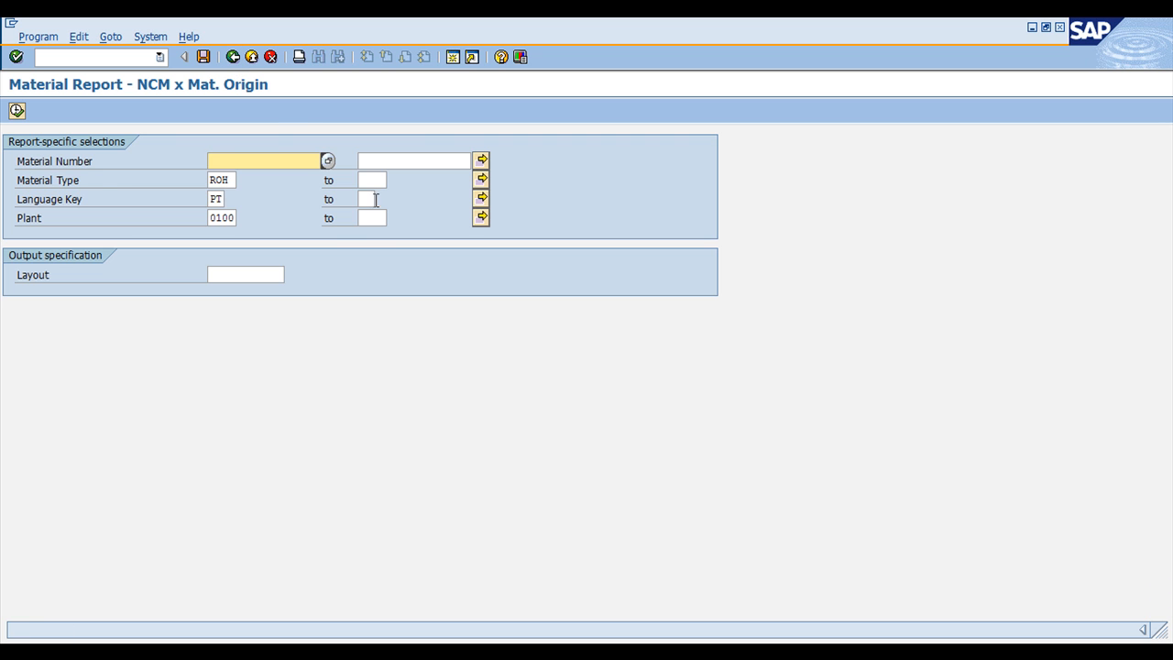
left_click(233, 57)
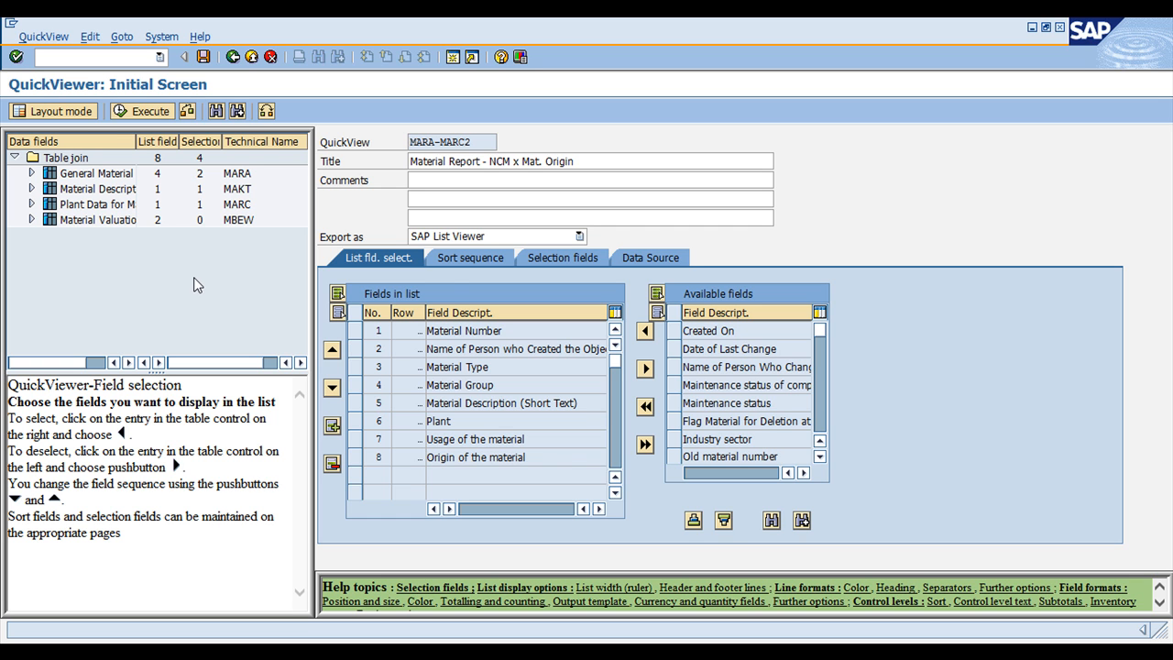
- Inspect the QuickView's data source table join, cancel adding another table, and return to the definition
left_click(658, 261)
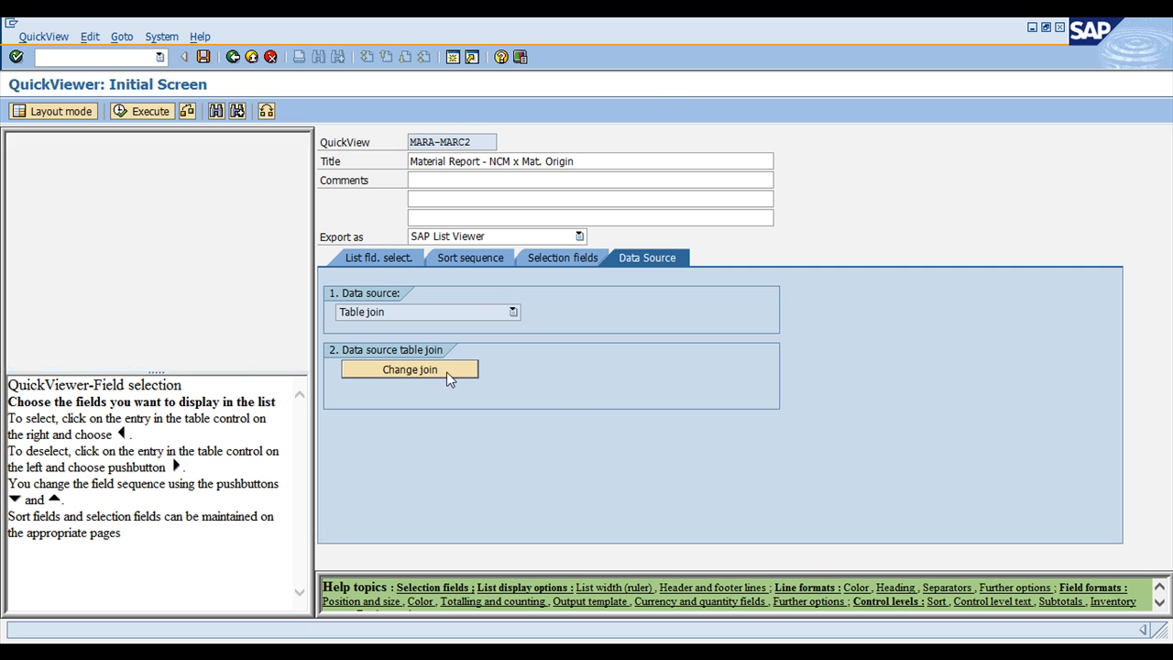
left_click(449, 379)
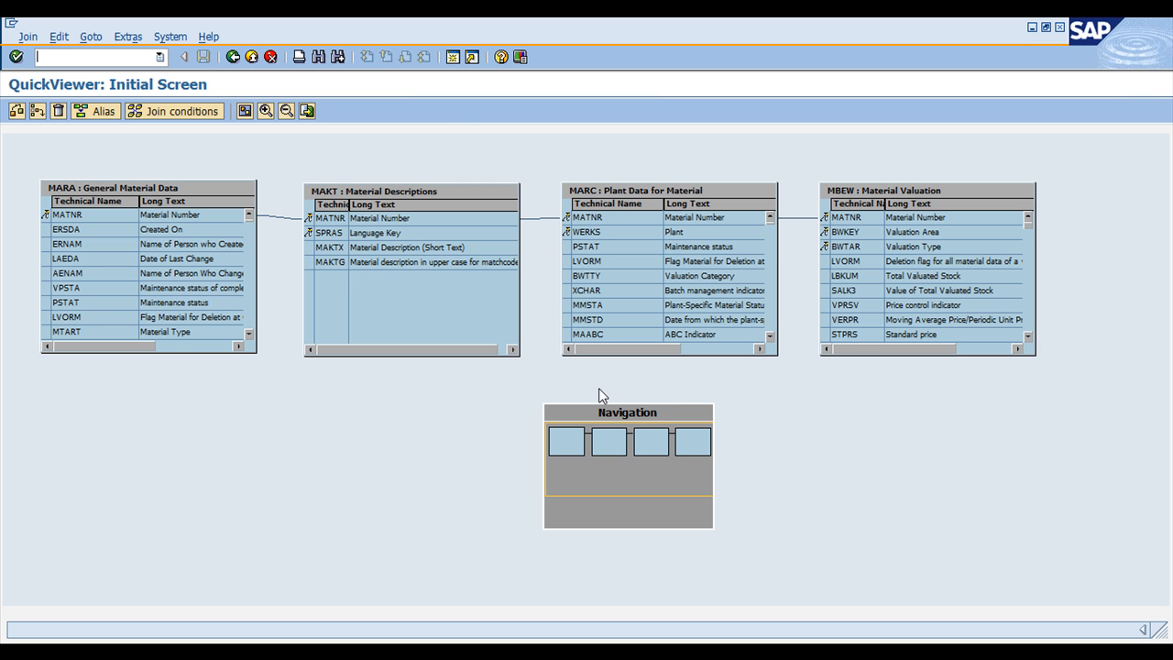
left_click(43, 113)
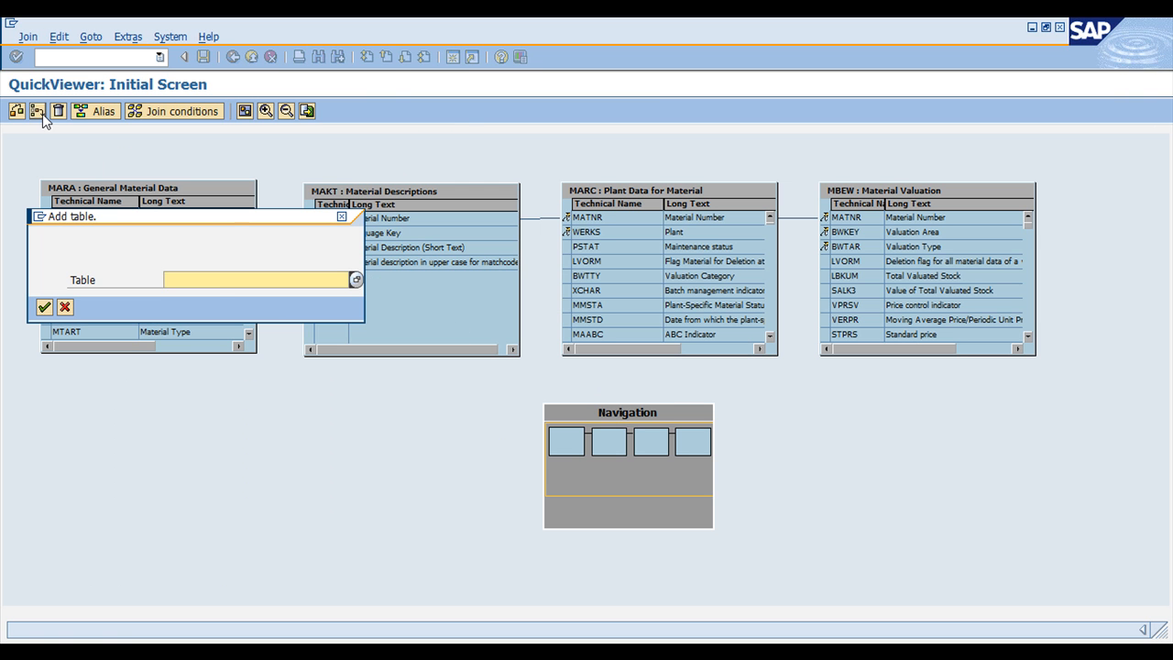
left_click(66, 308)
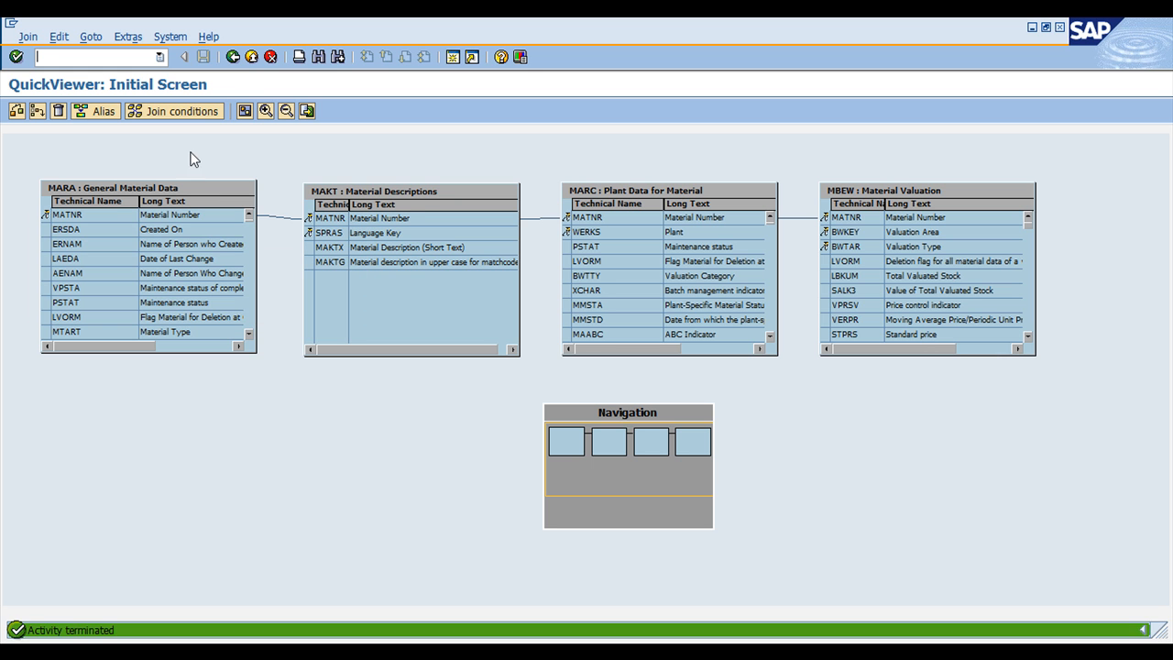
left_click(233, 57)
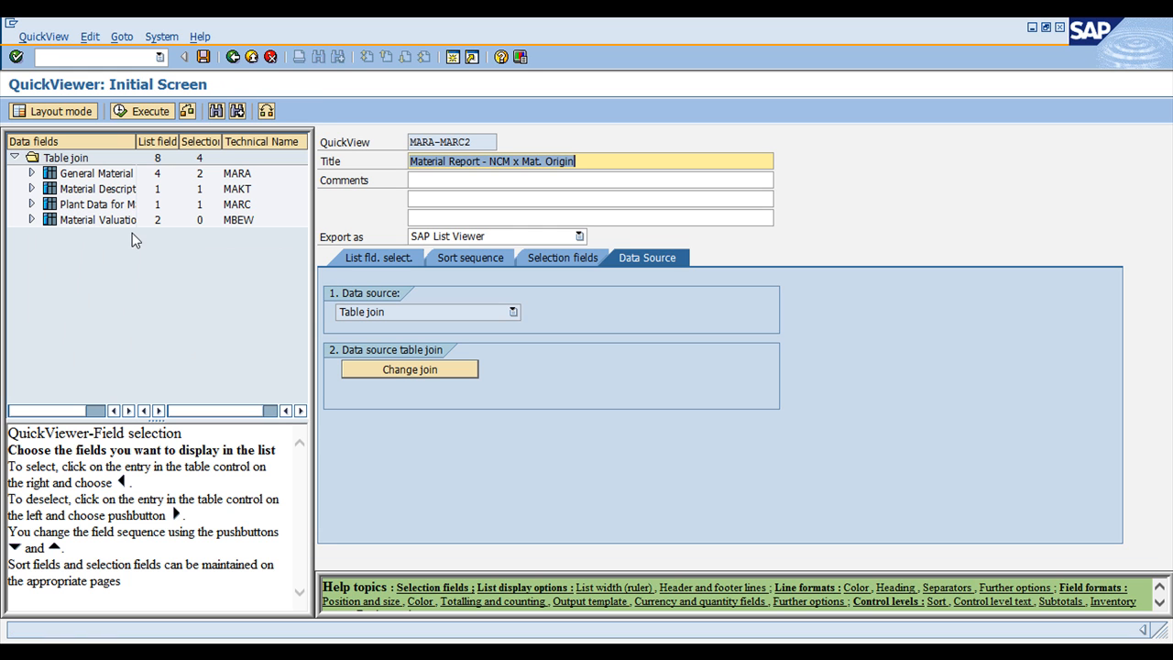
- Expand the MARC data fields, and open the Foreign trade import view in the Display Material session for material 100002
left_click(233, 206)
double_click(92, 205)
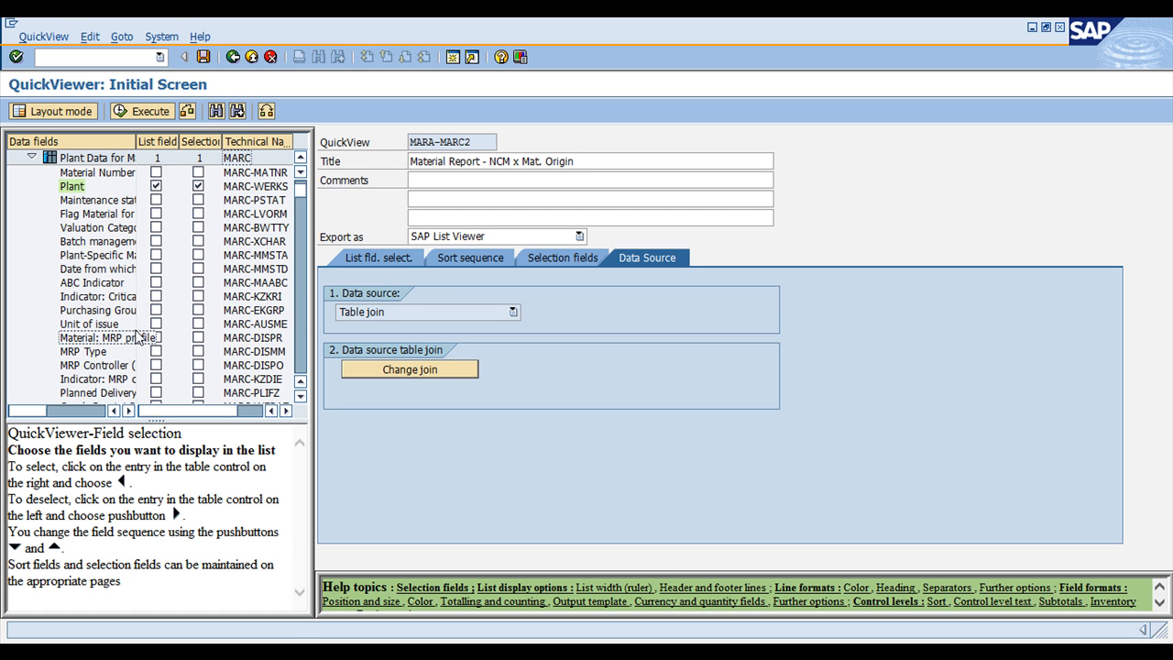
left_click(289, 639)
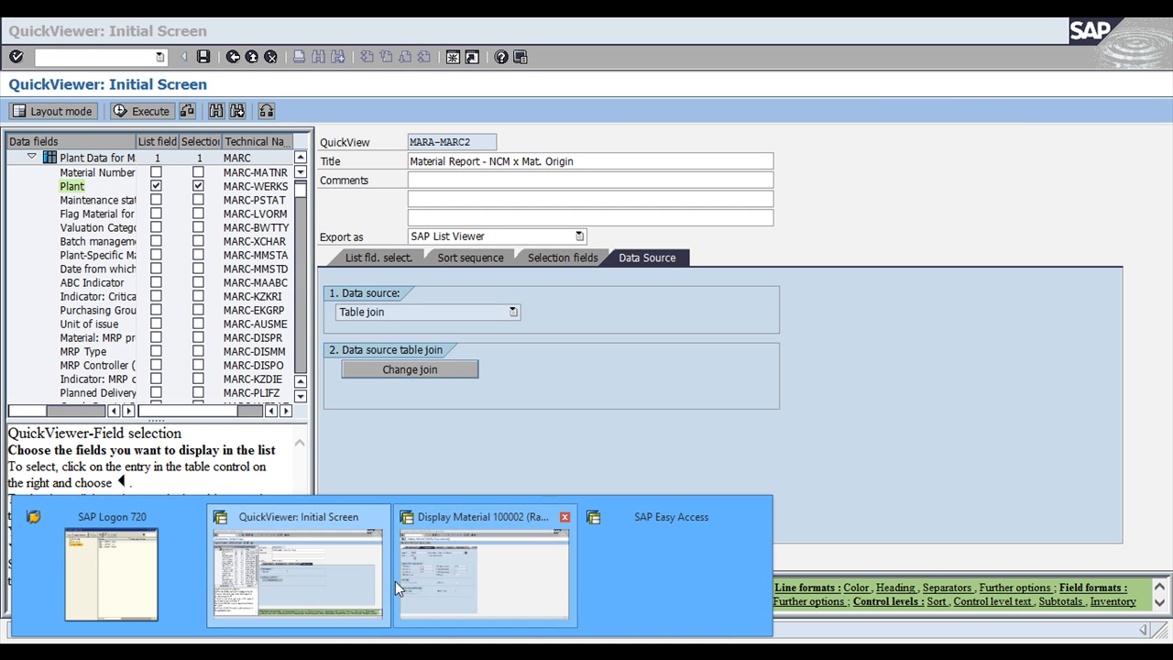
left_click(397, 579)
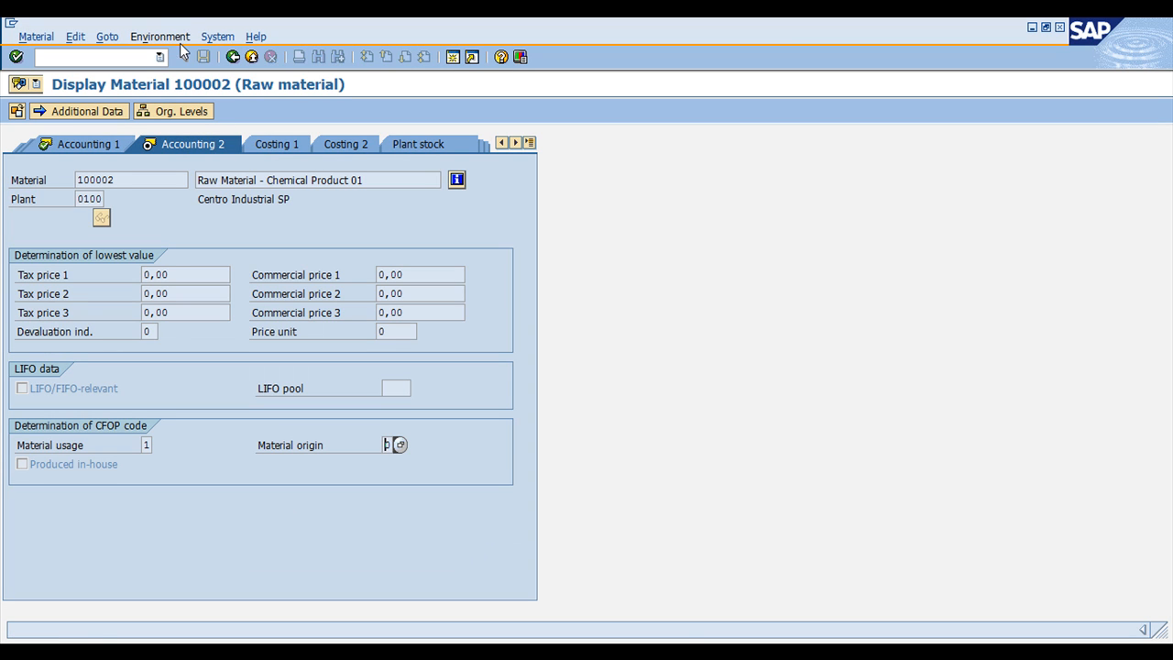
left_click(529, 142)
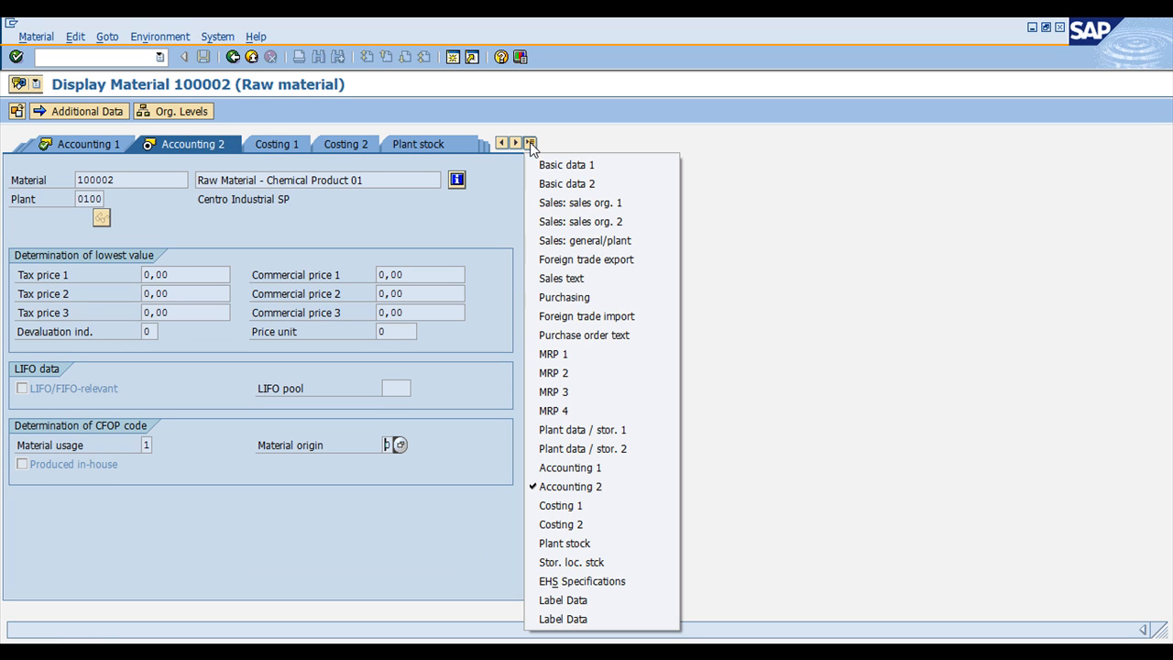
left_click(550, 323)
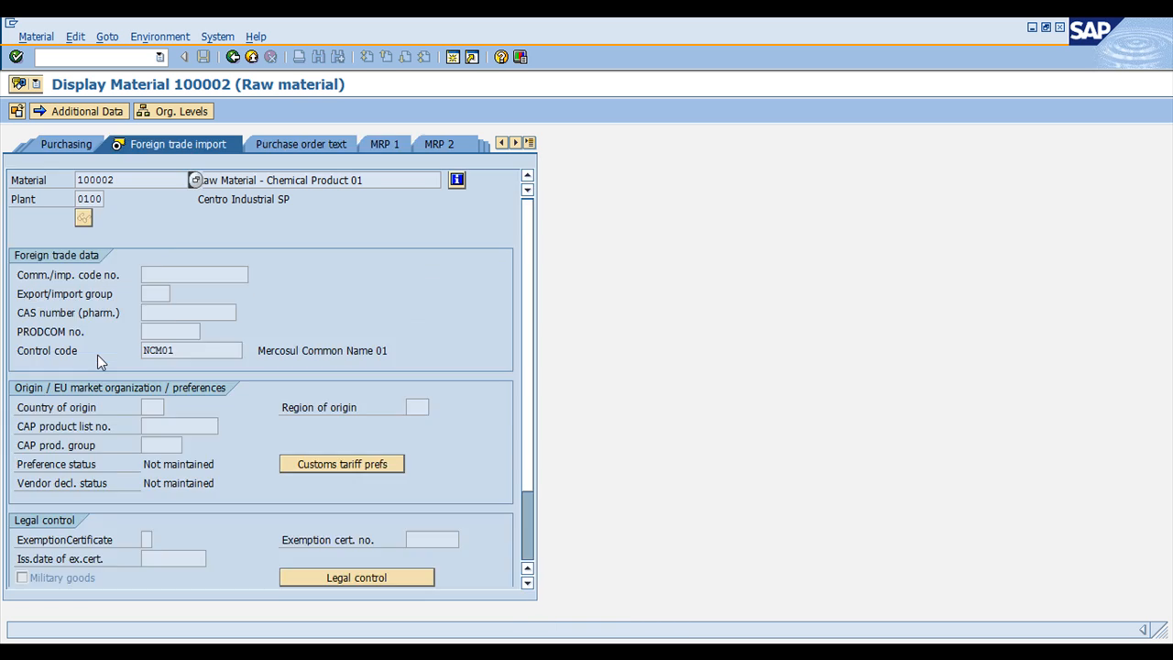
- Look up the technical information of the Control code field, copy its screen field name MARC-STEUC, and close the help
left_click(196, 349)
key("F1")
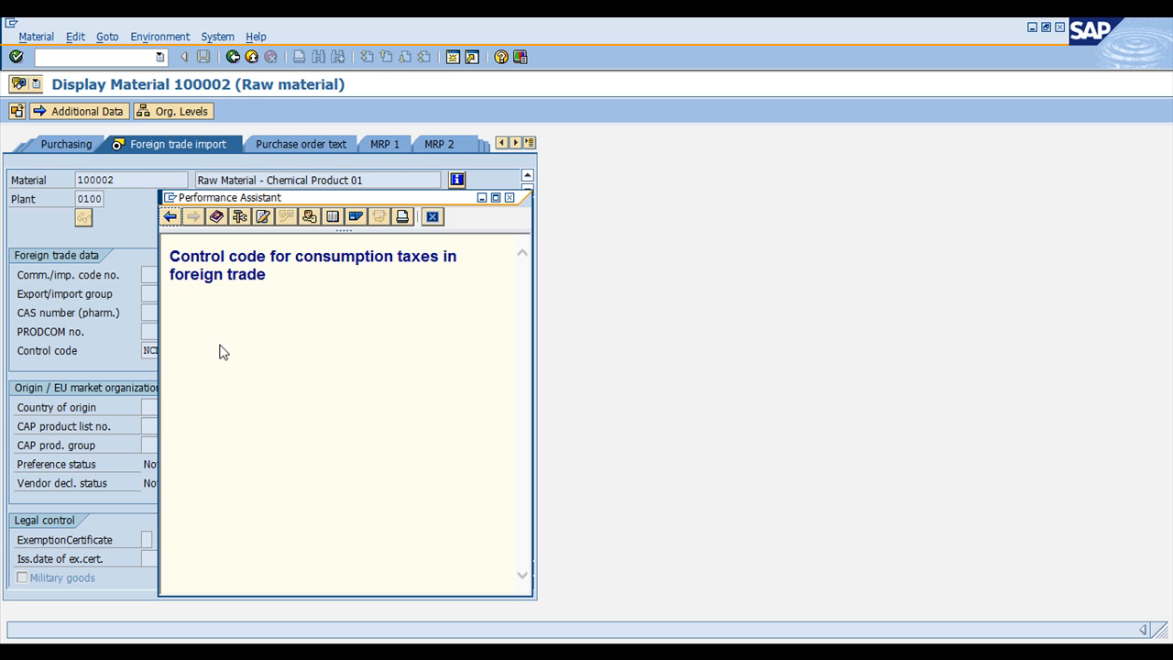
left_click(240, 216)
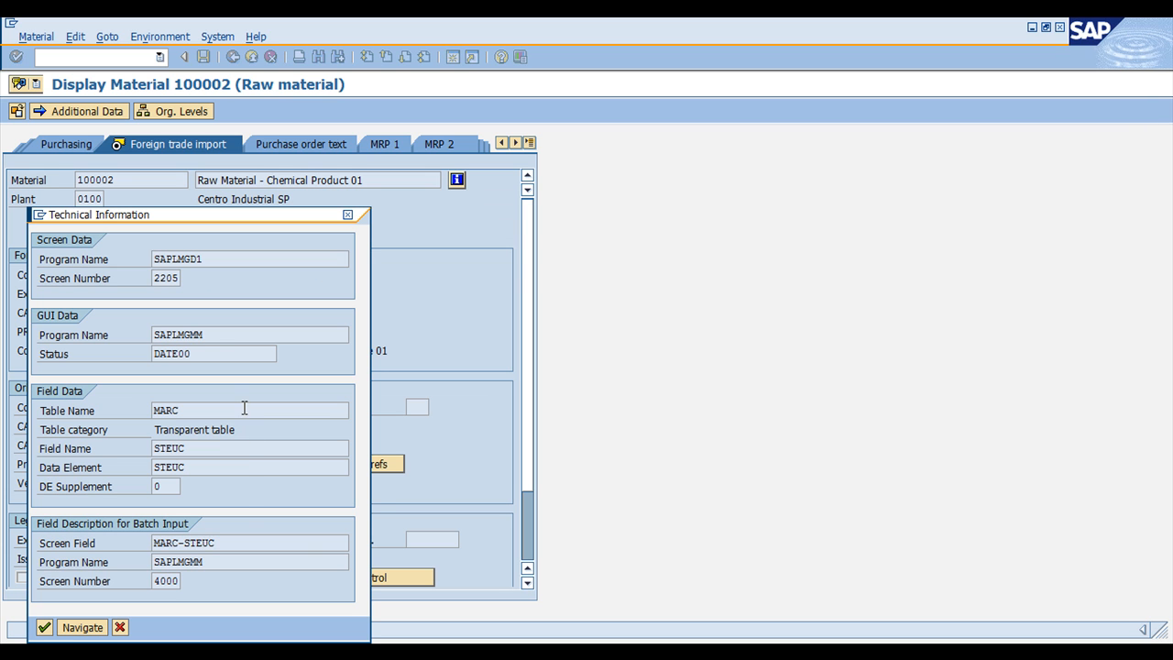
left_click_drag(220, 543, 113, 547)
key("ctrl+c")
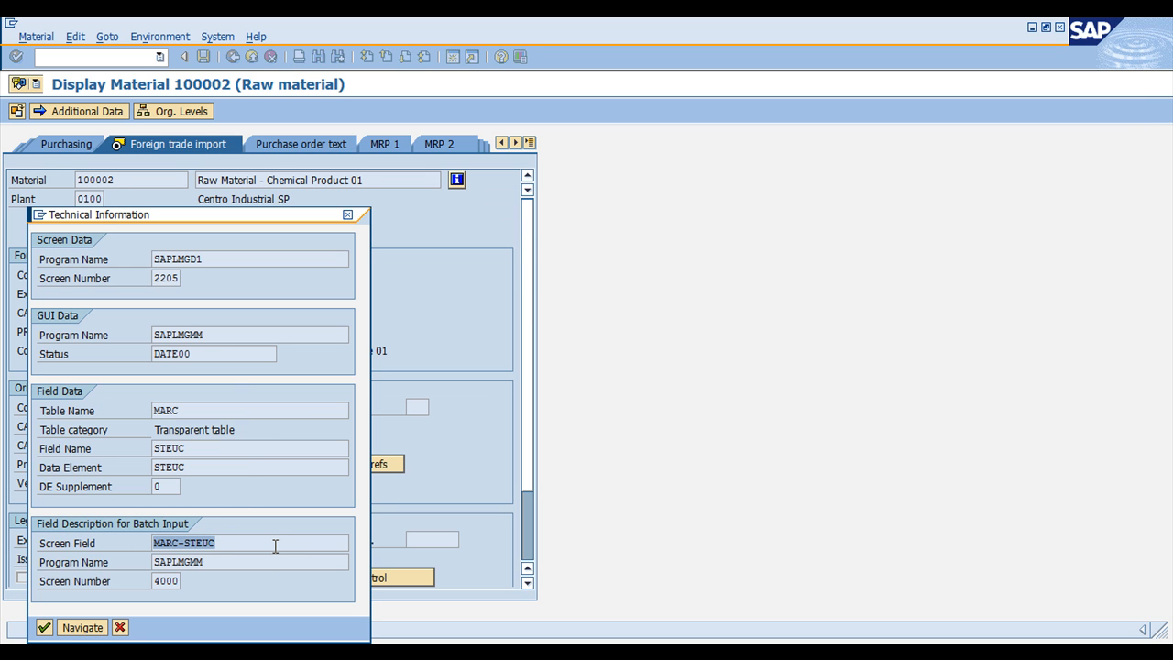
left_click(119, 628)
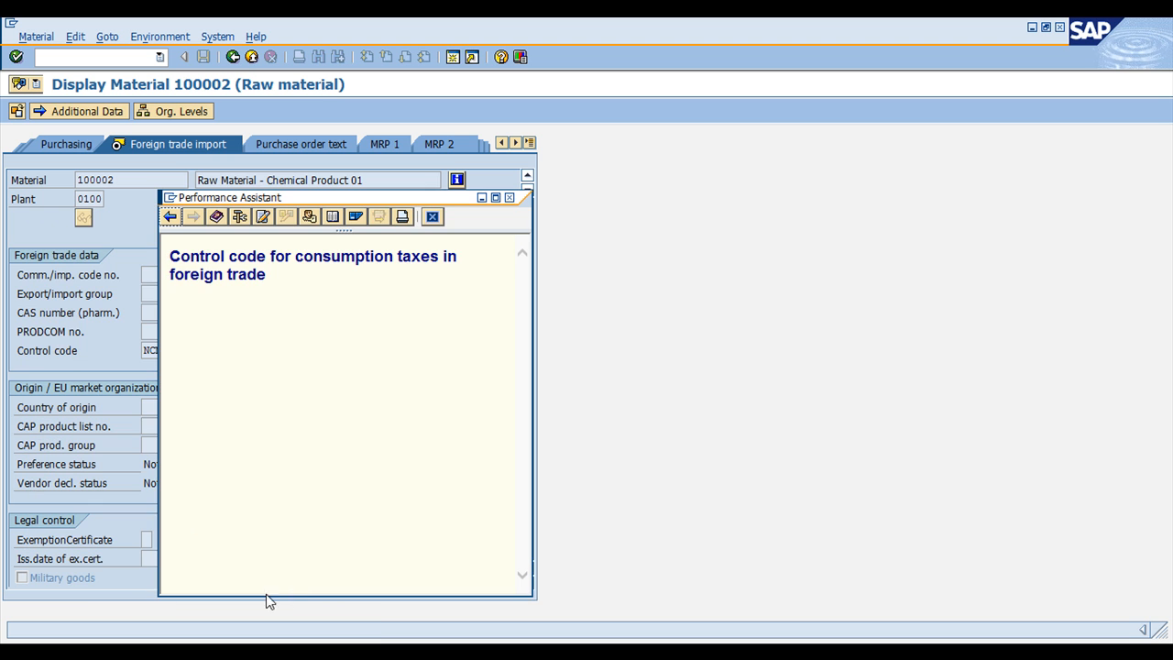
left_click(509, 197)
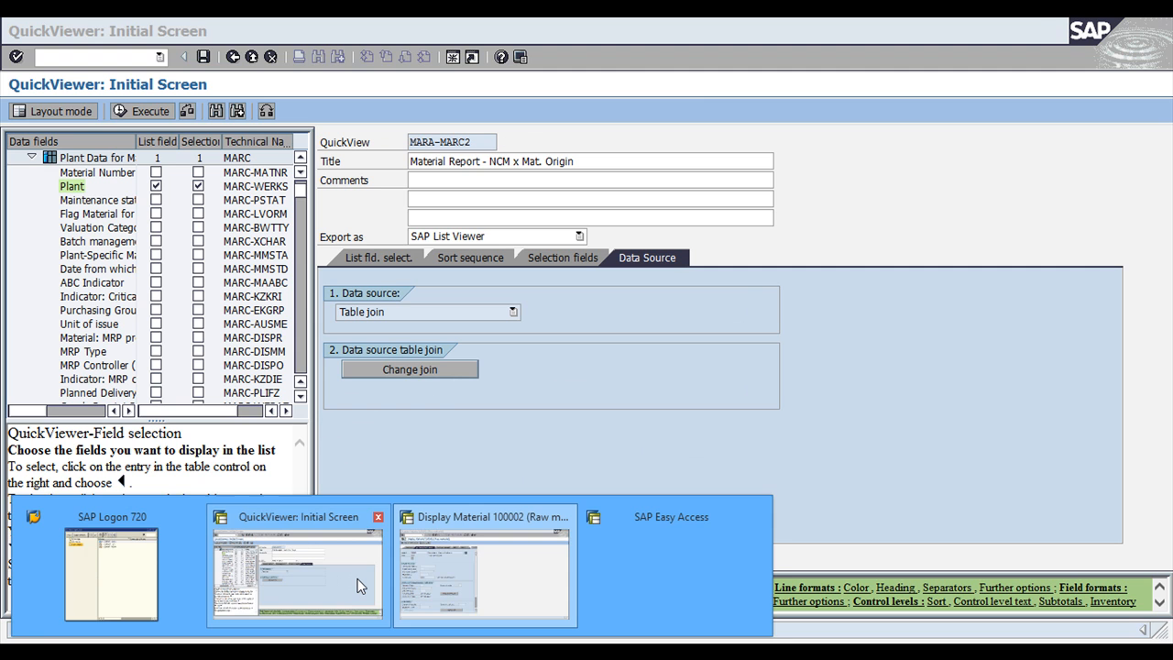
- Return to the QuickViewer session, search the data fields for MARC-STEUC, and add the control code as a list field
left_click(354, 589)
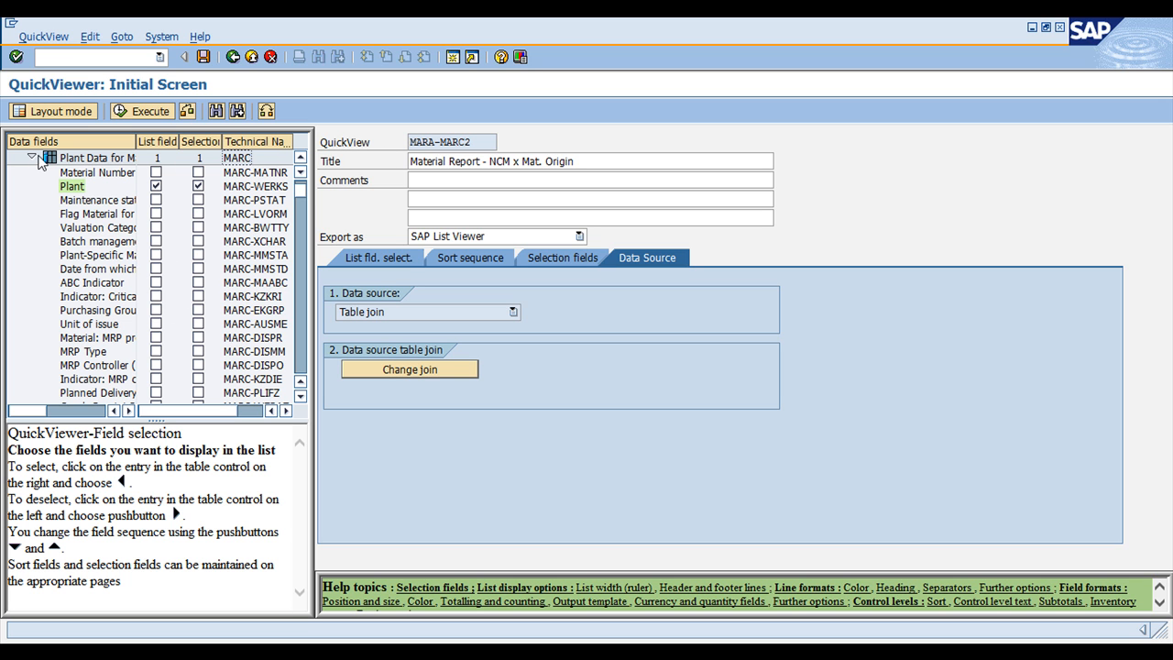
left_click(216, 111)
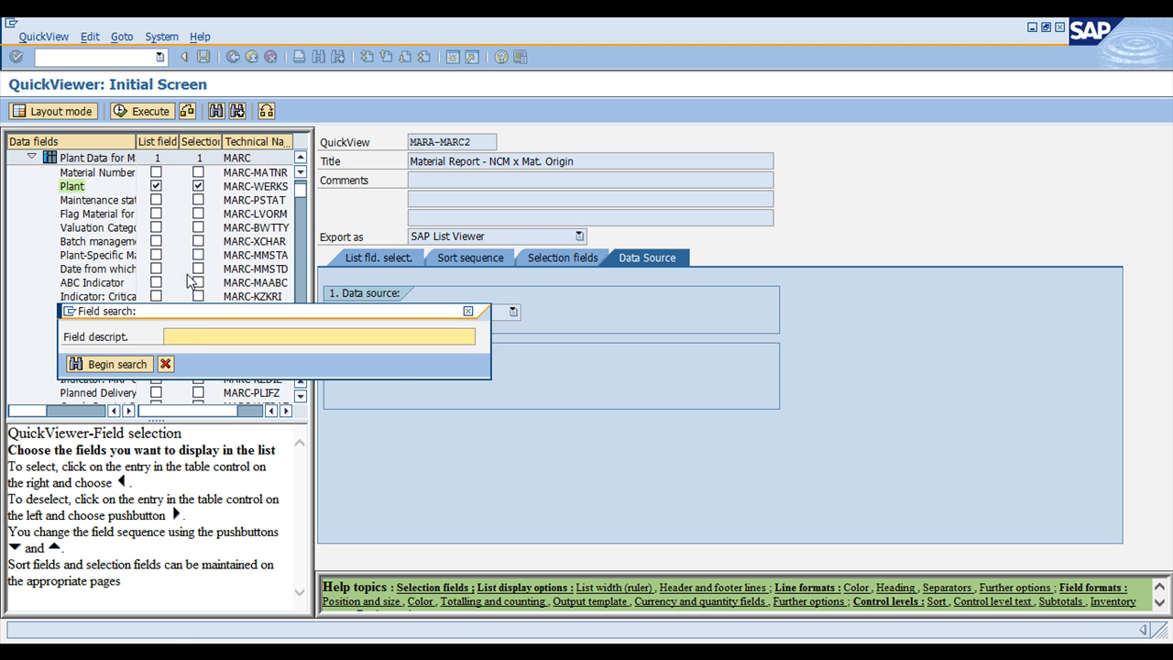
key("ctrl+v")
key("Return")
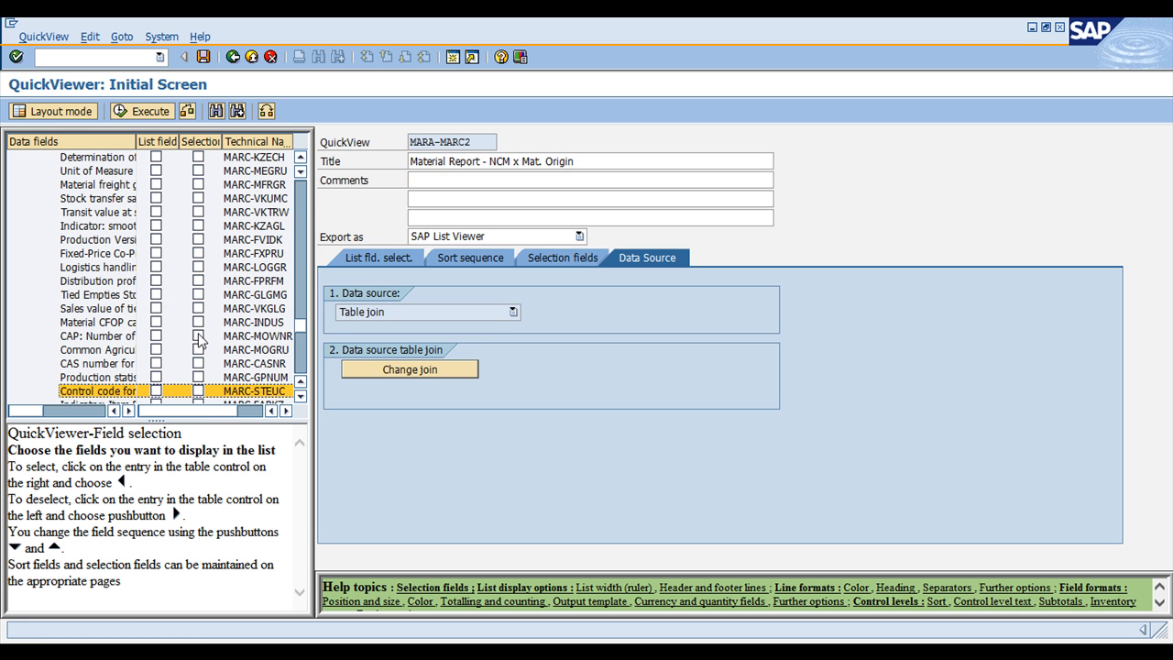
left_click(157, 390)
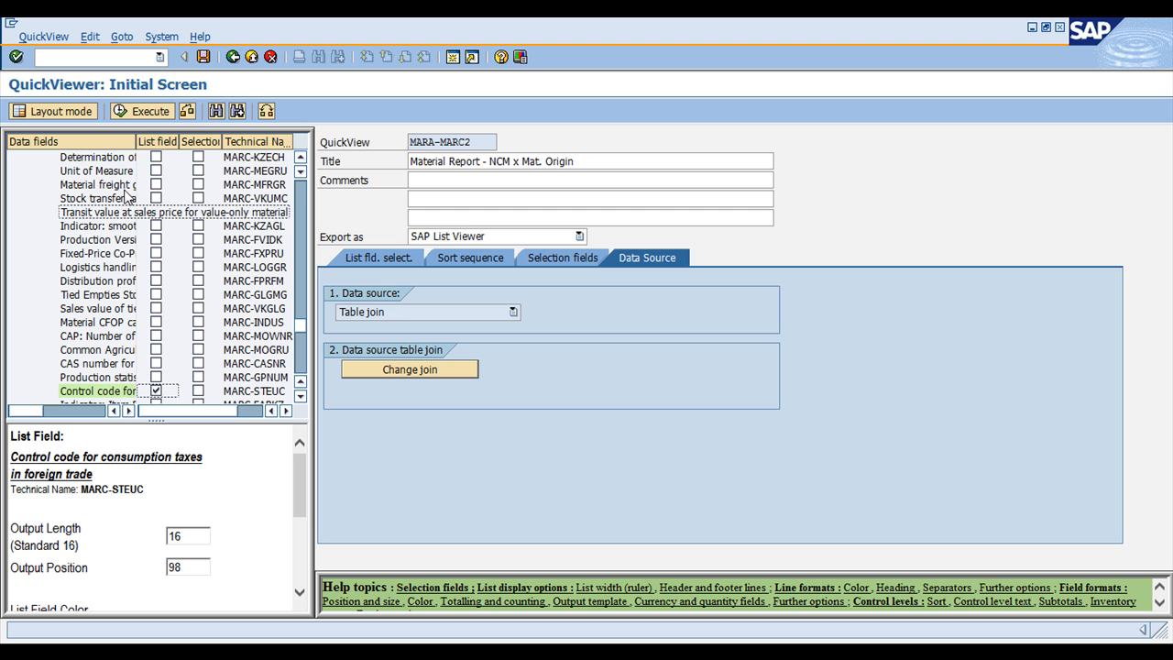
- Run the QuickView report with material type FERT and widen the Control code column in the resulting list
left_click(151, 112)
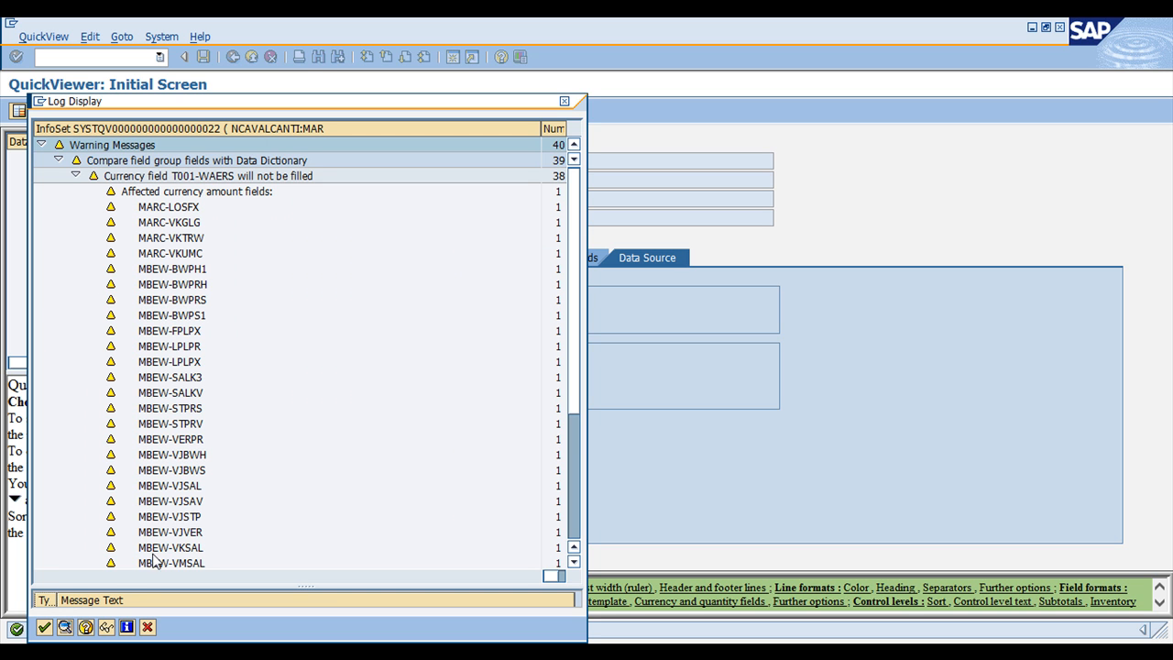
left_click(63, 628)
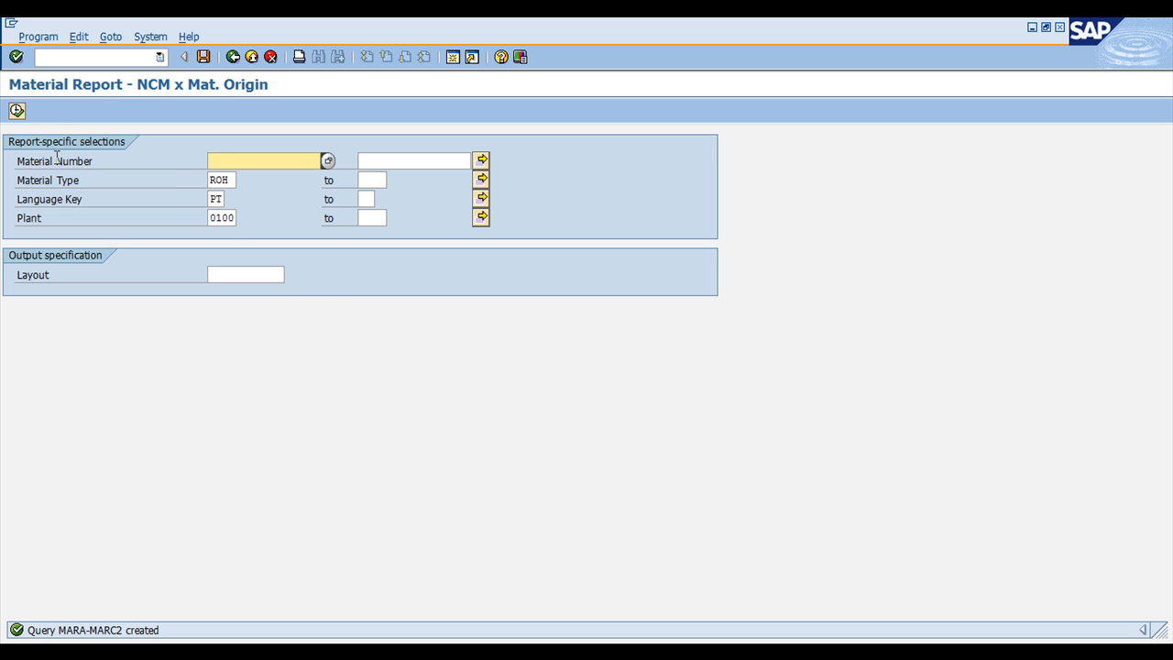
left_click_drag(227, 180, 175, 178)
key("Delete")
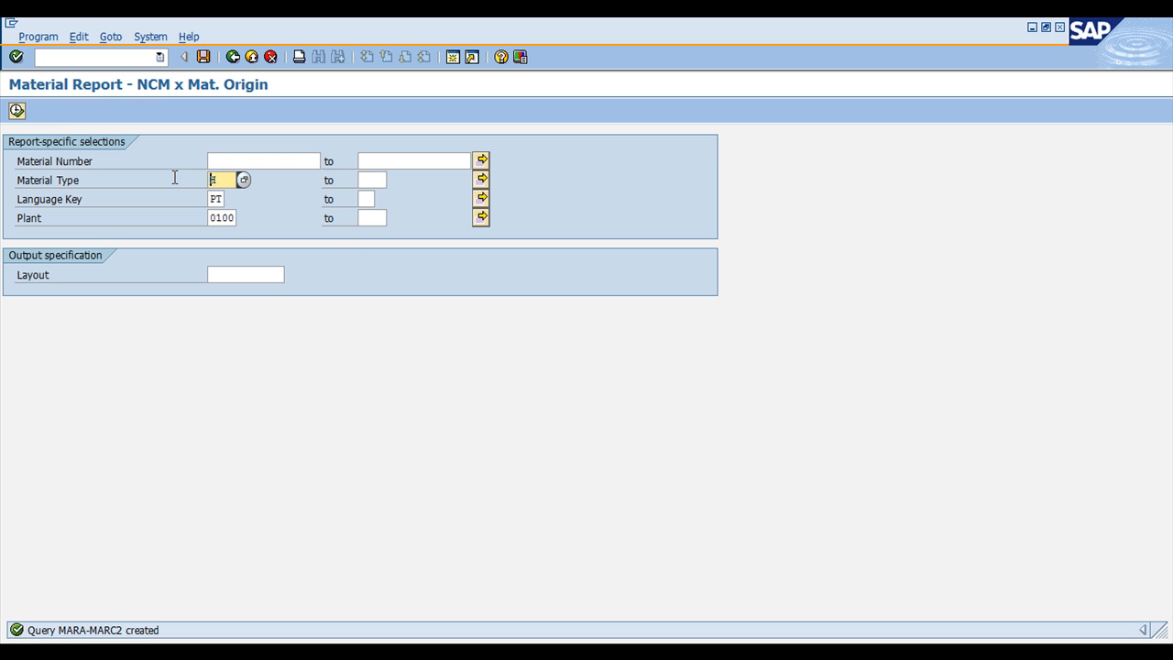
type("fert")
left_click(17, 110)
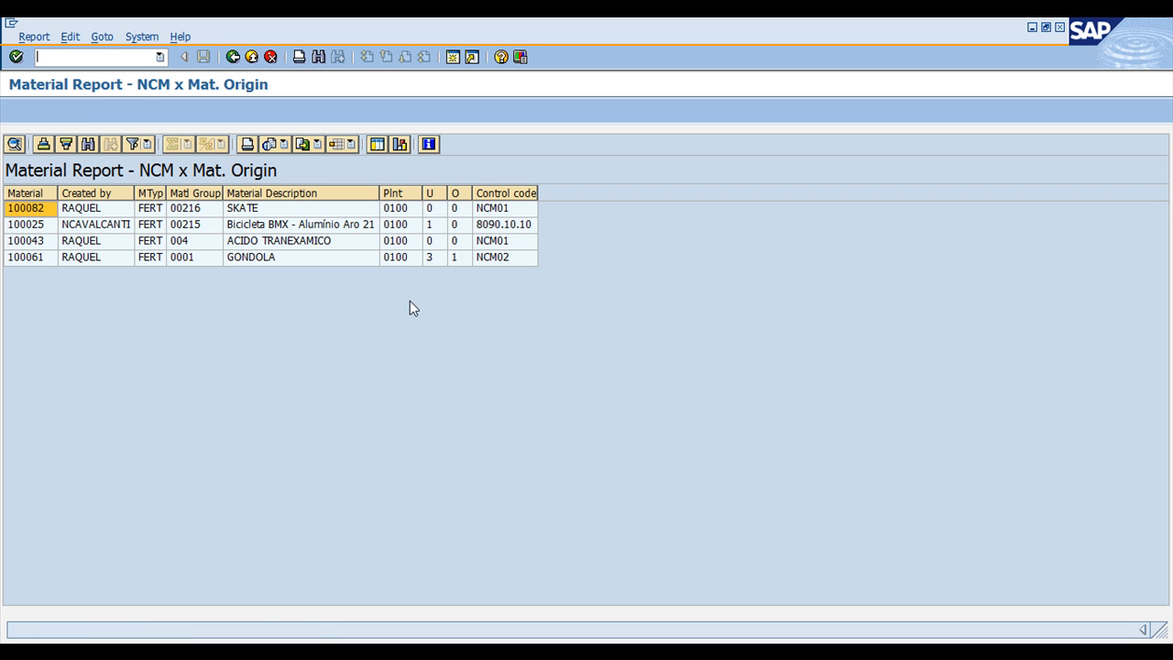
double_click(538, 193)
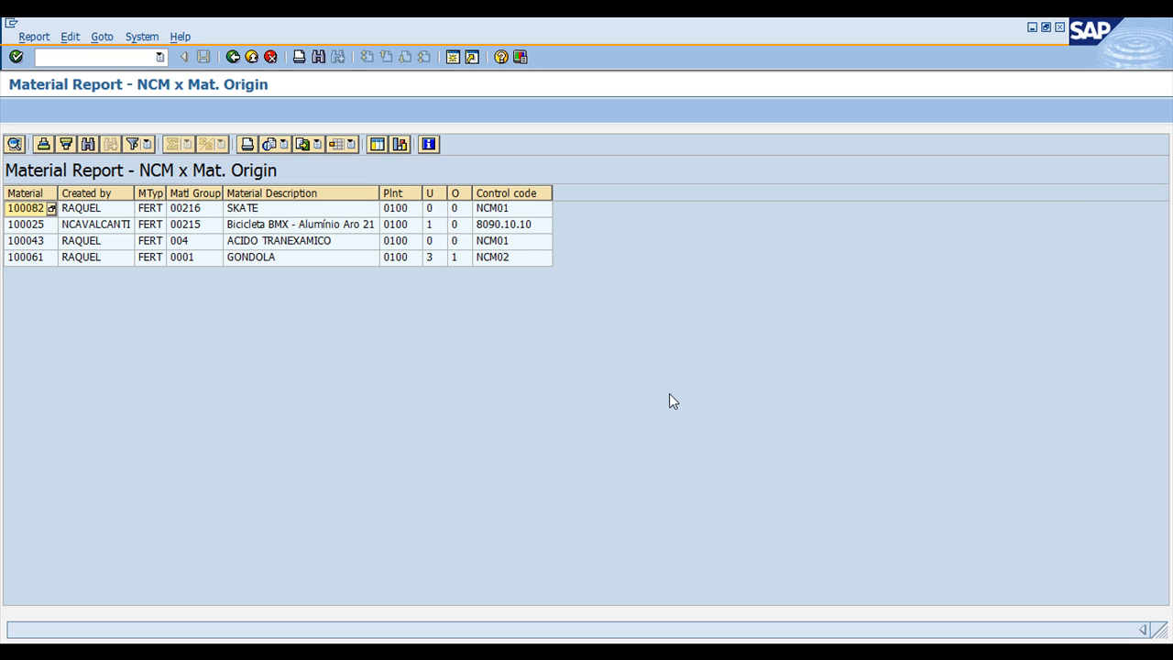
- Leave the report and the QuickView definition, save QuickView MARA-MARC2, and select its entry in the QuickView list
left_click(131, 58)
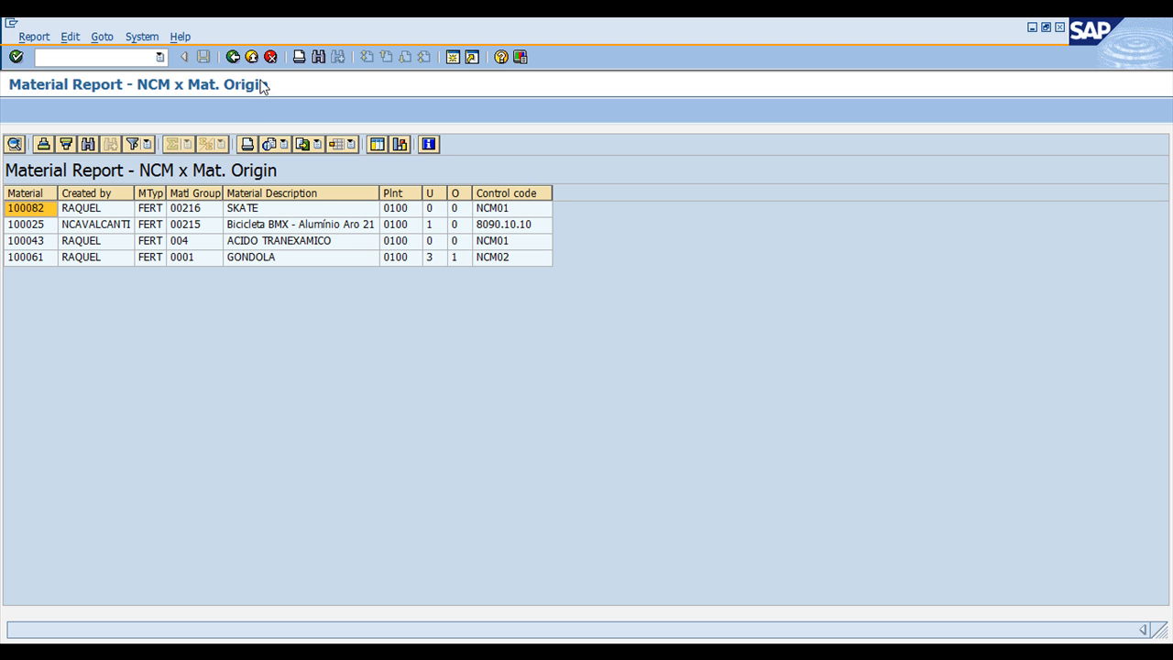
left_click(234, 58)
left_click(233, 58)
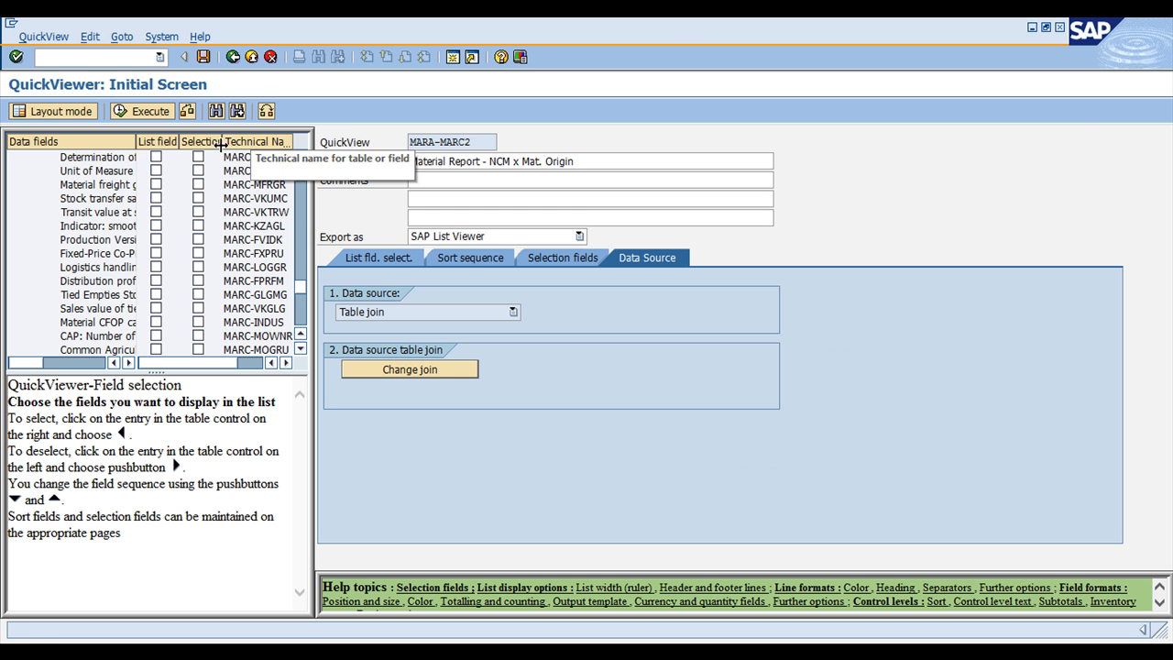
left_click(234, 60)
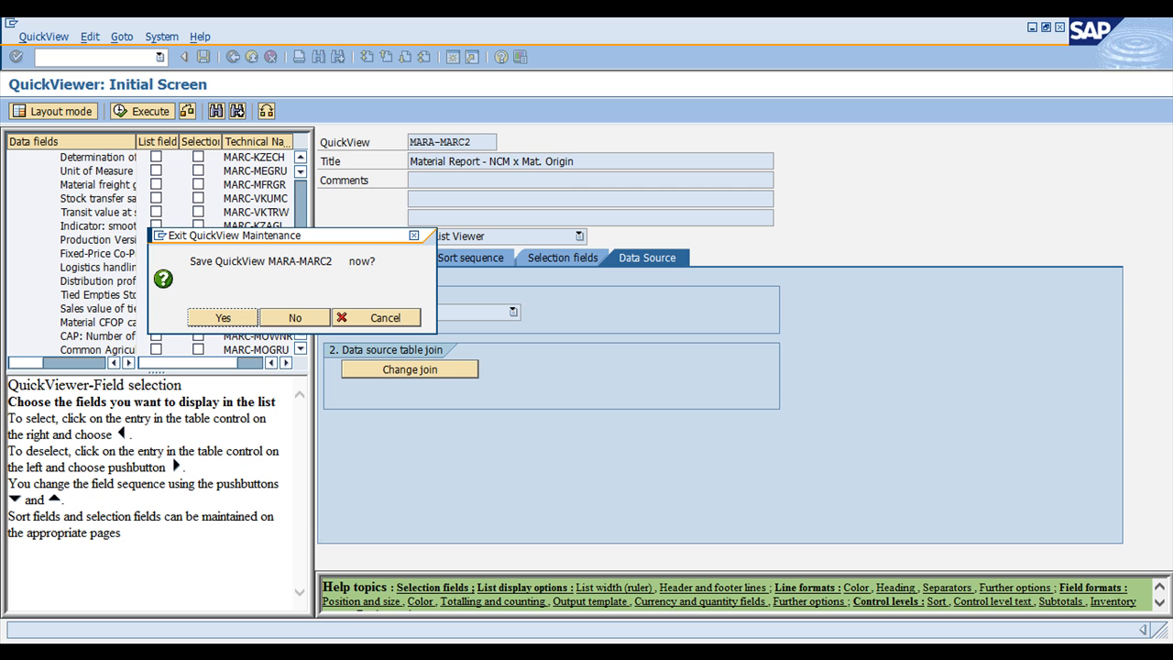
left_click(220, 318)
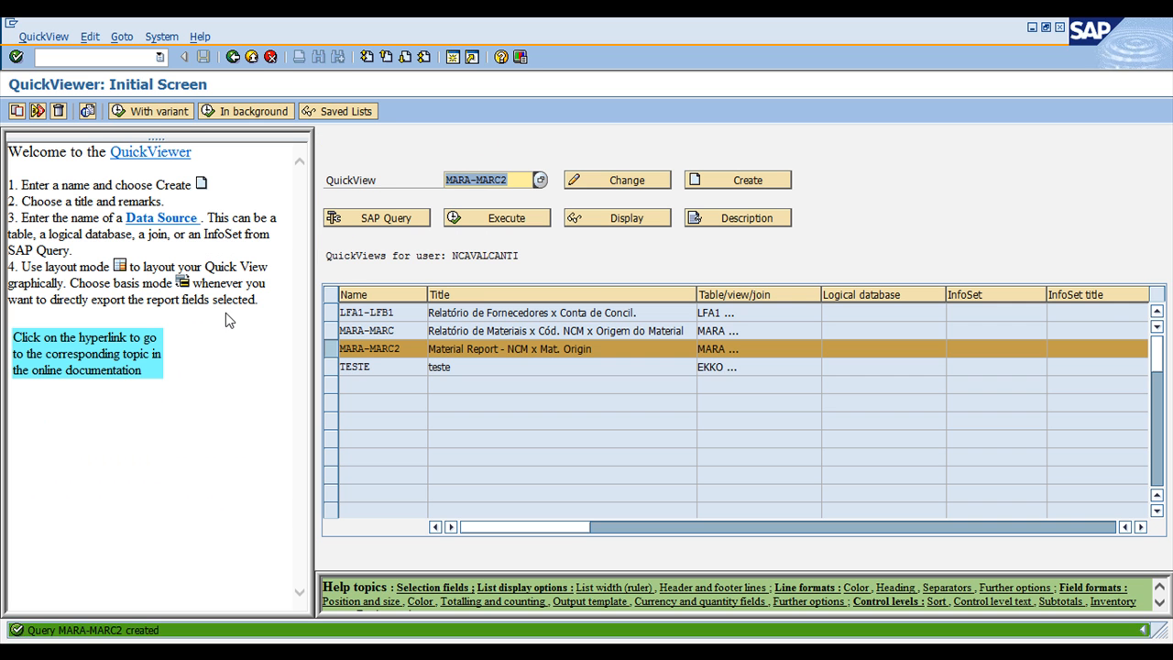
left_click(343, 354)
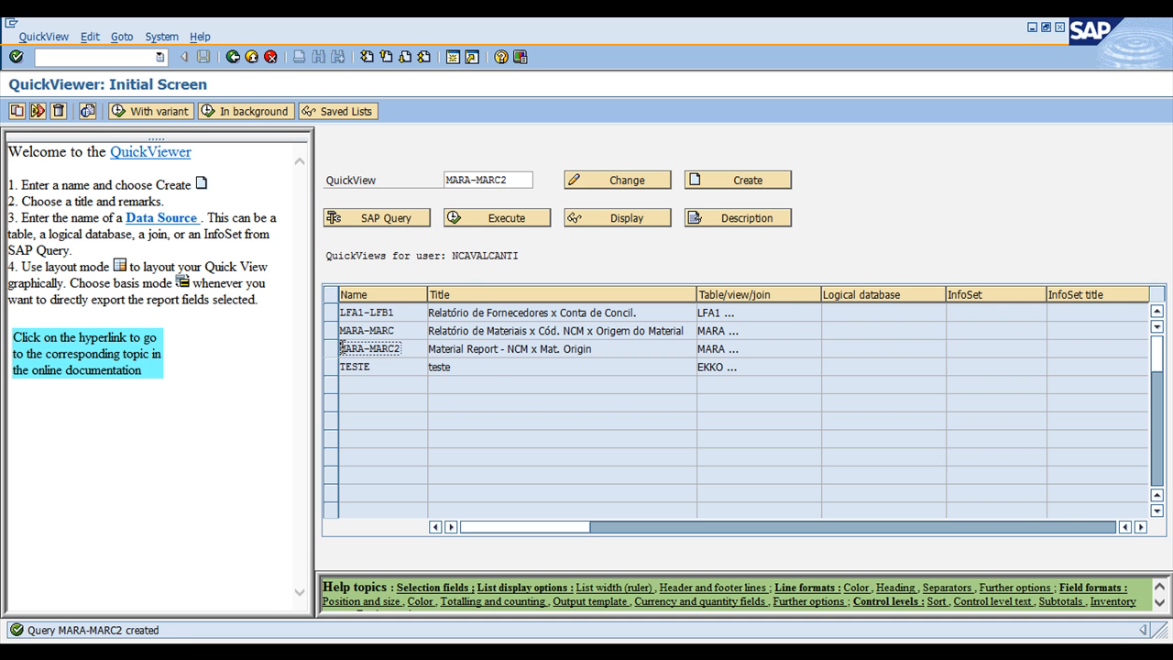
left_click_drag(405, 351, 365, 357)
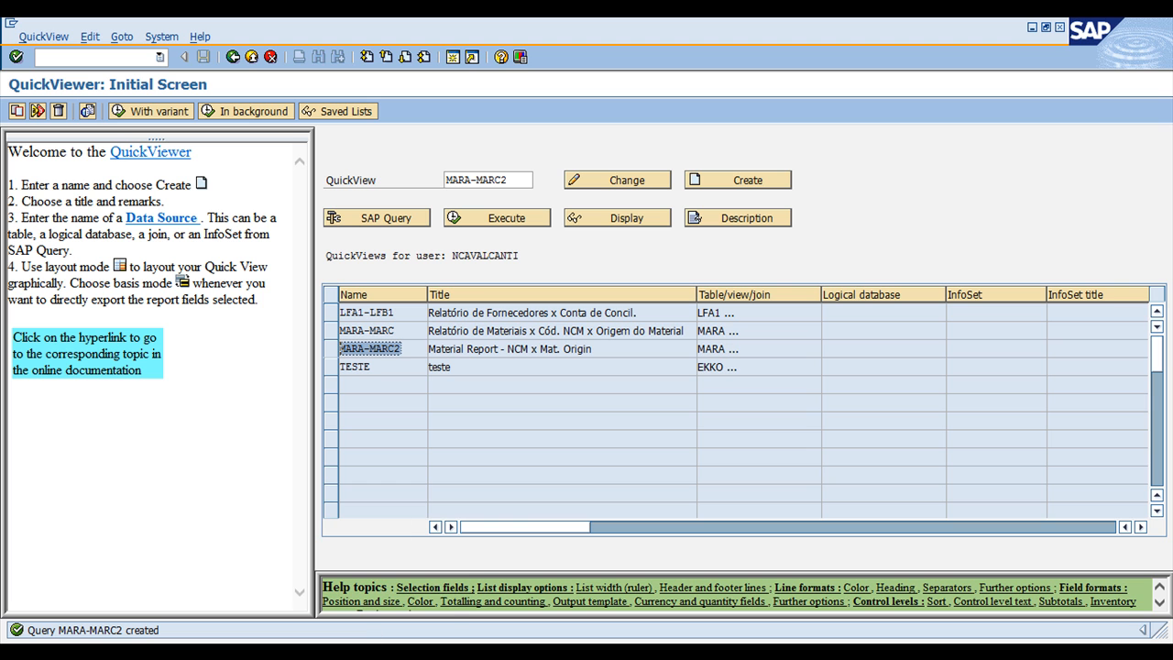
left_click(332, 357)
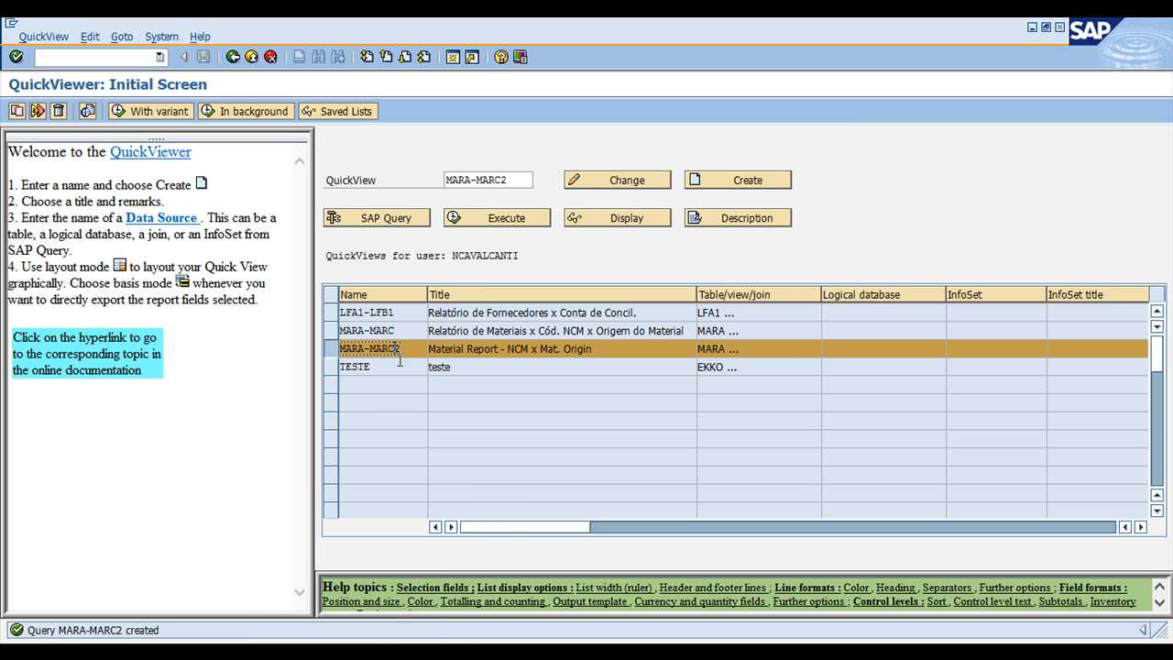
- Switch to Notepad to read the "Query - EN" outline, and return to the QuickViewer list in SAP
key("alt+Tab")
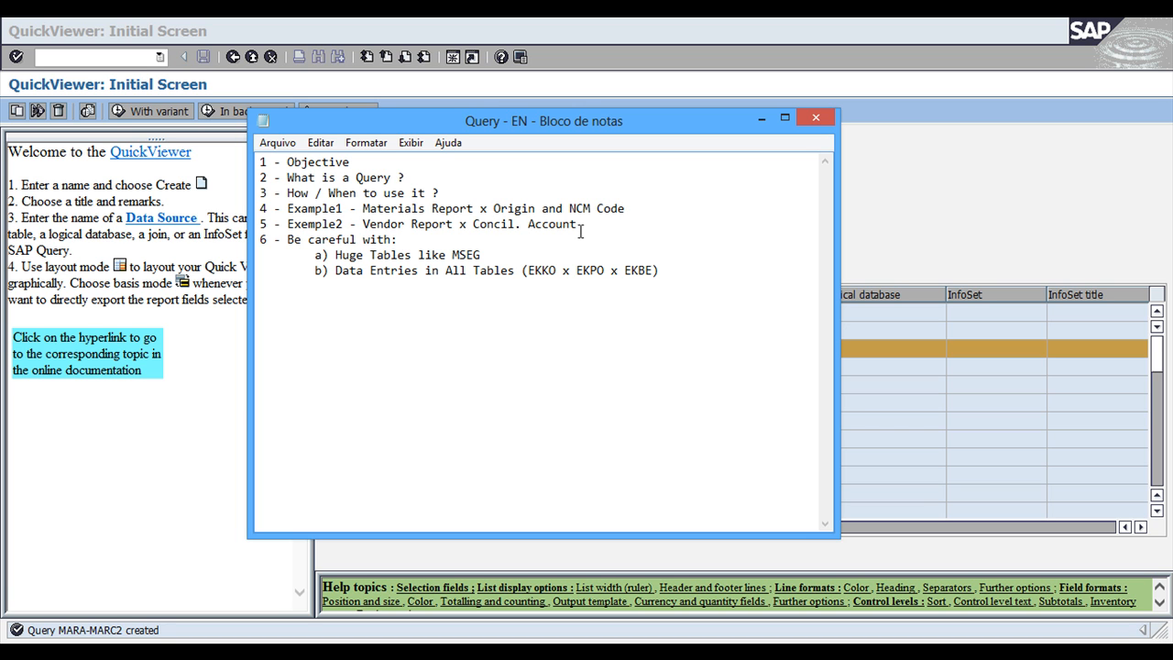
left_click(924, 254)
left_click(351, 343)
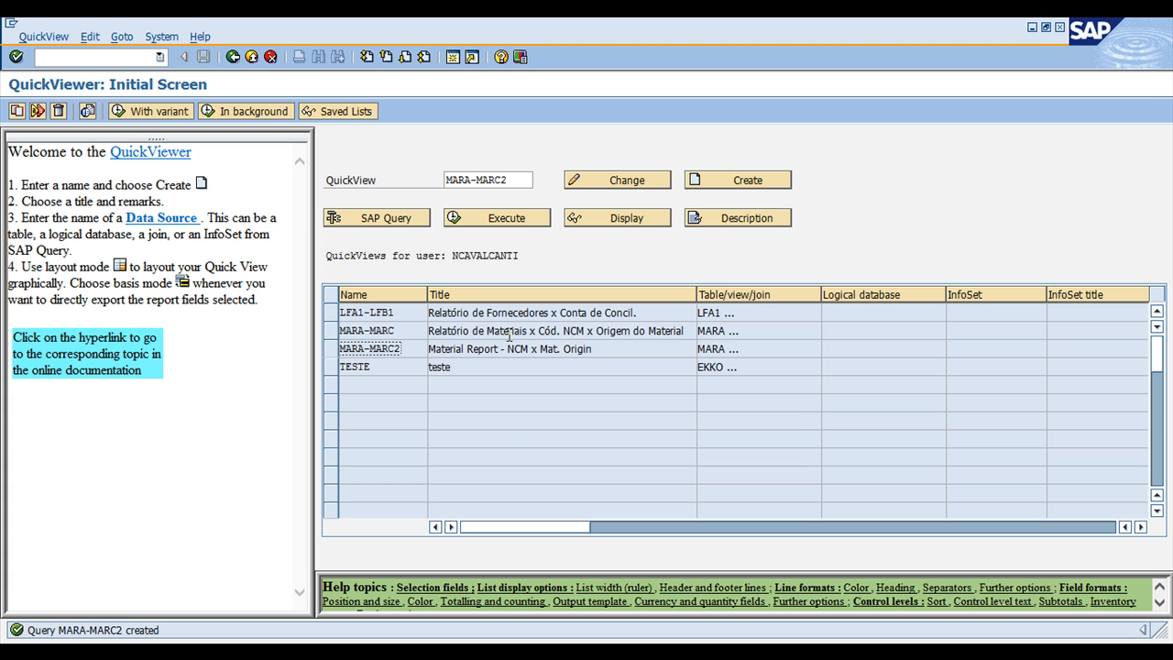
- Open QuickView LFA1-LFB1 for changing and switch it from layout mode to basis mode
left_click(394, 314)
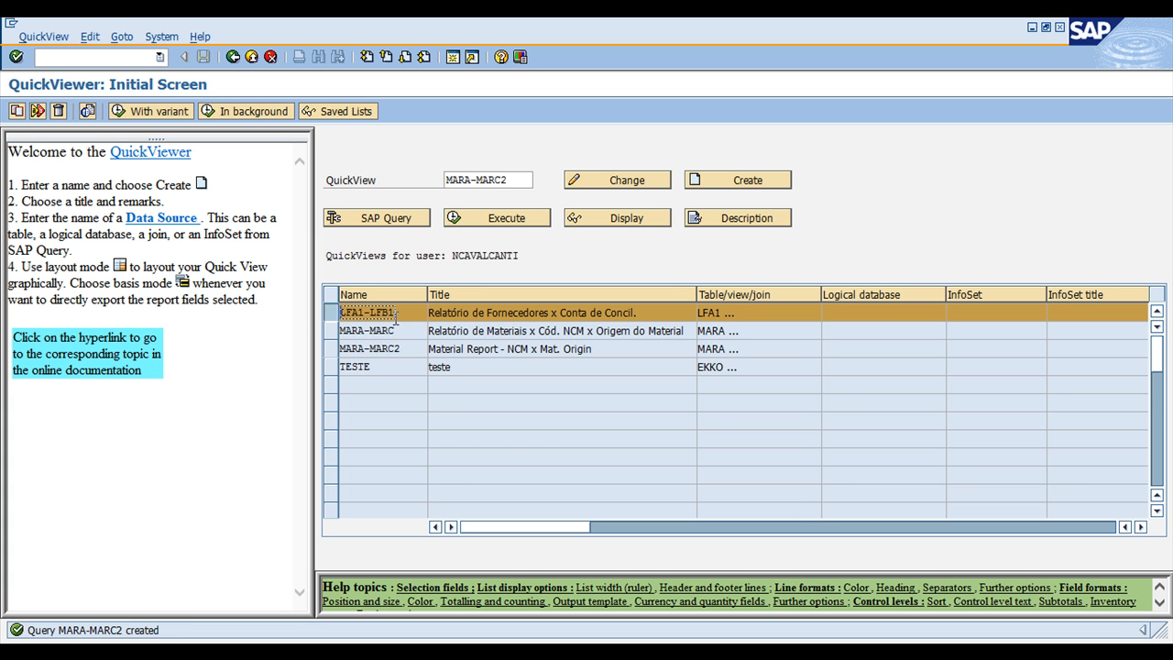
double_click(410, 315)
left_click(629, 183)
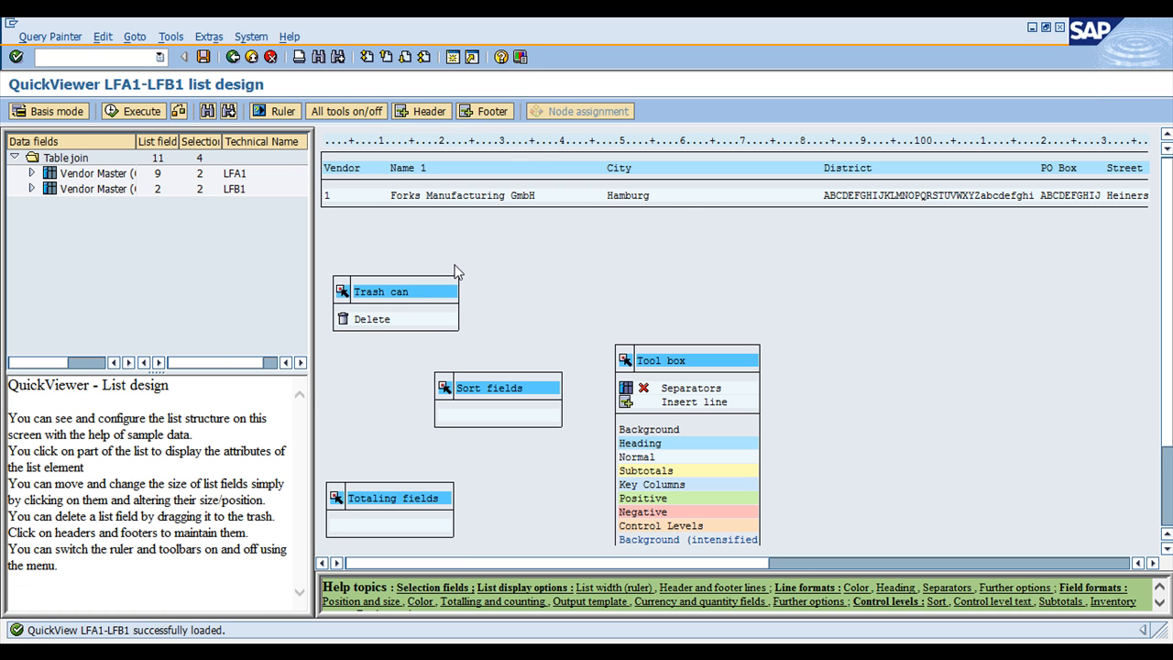
left_click(46, 111)
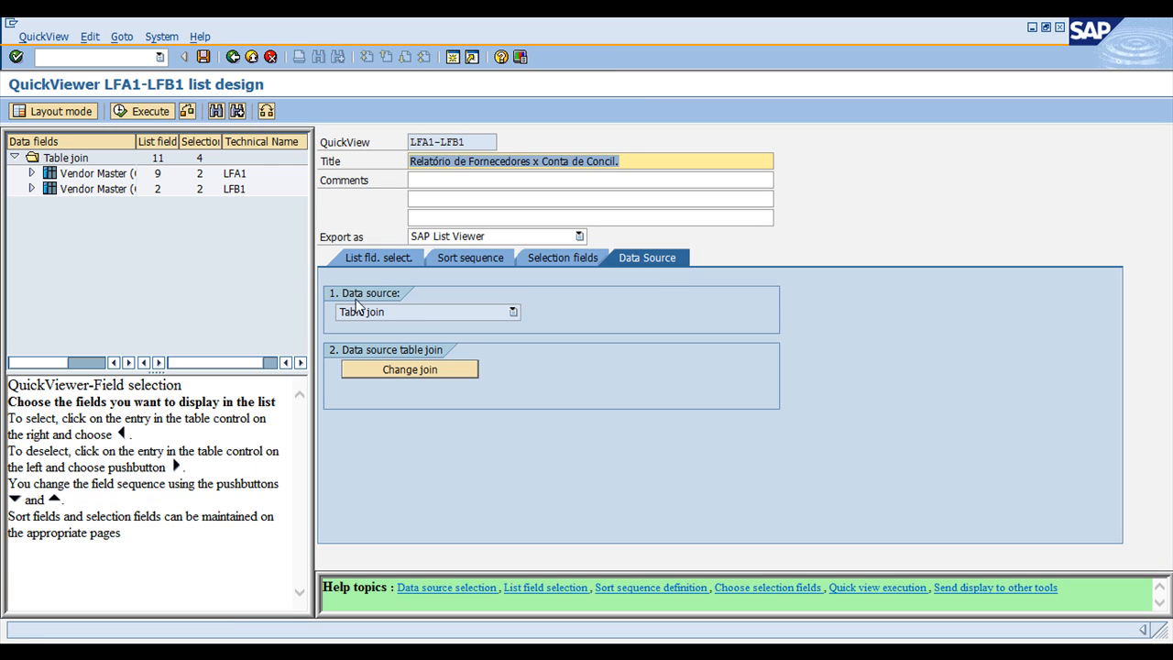
- Inspect the table join between vendor master tables LFA1 and LFB1, and return to the QuickView definition
left_click(410, 370)
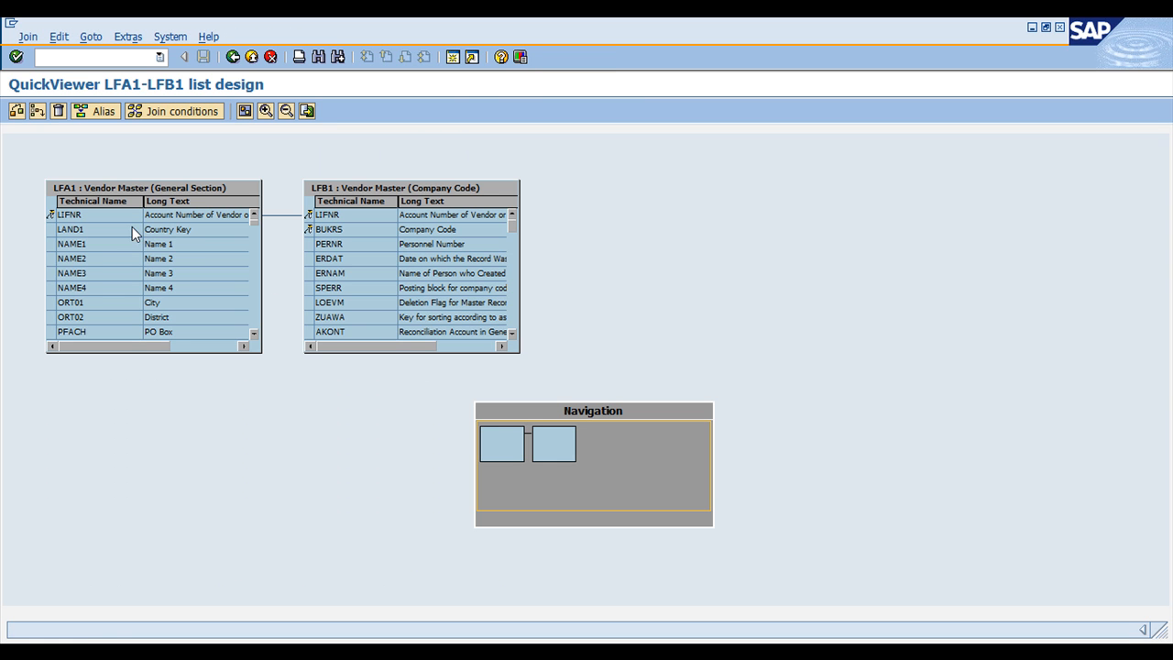
left_click(97, 186)
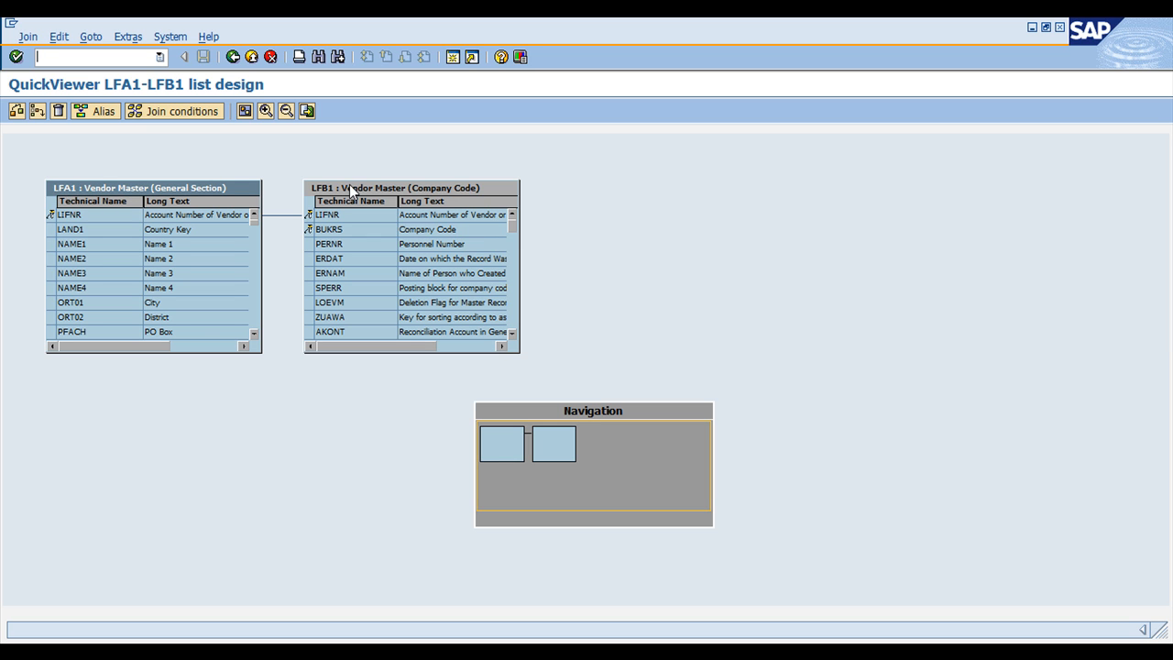
left_click(350, 185)
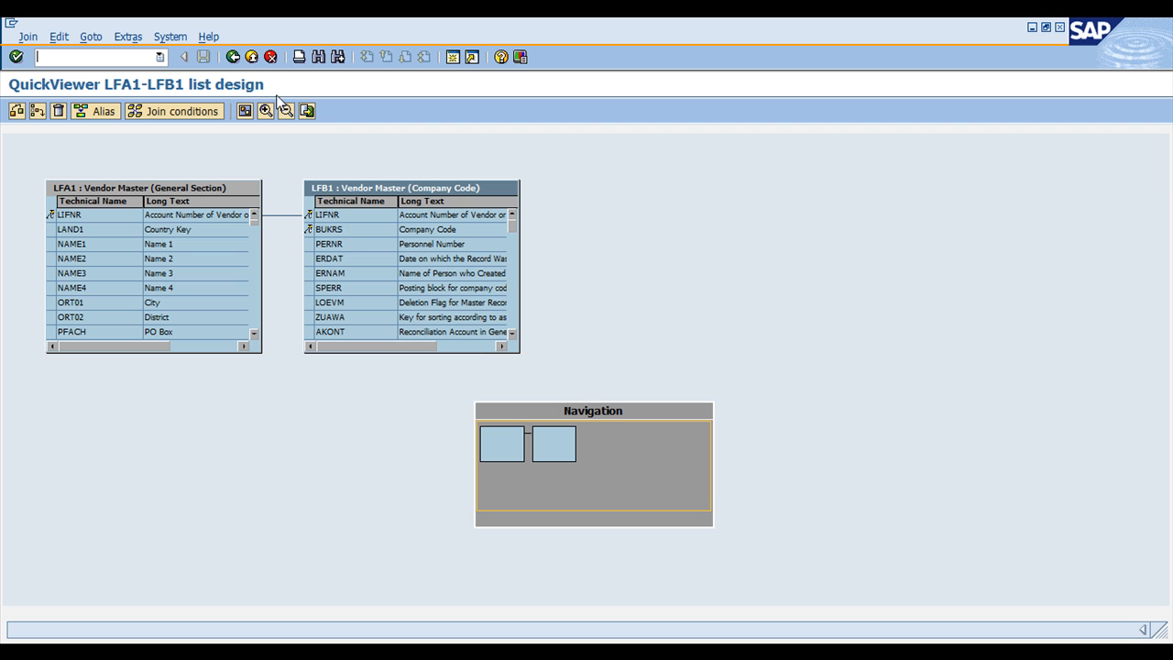
left_click(233, 57)
- Expand the LFA1 data fields and review the chosen vendor account number, name, city, district, PO box, house number and address fields
left_click(33, 173)
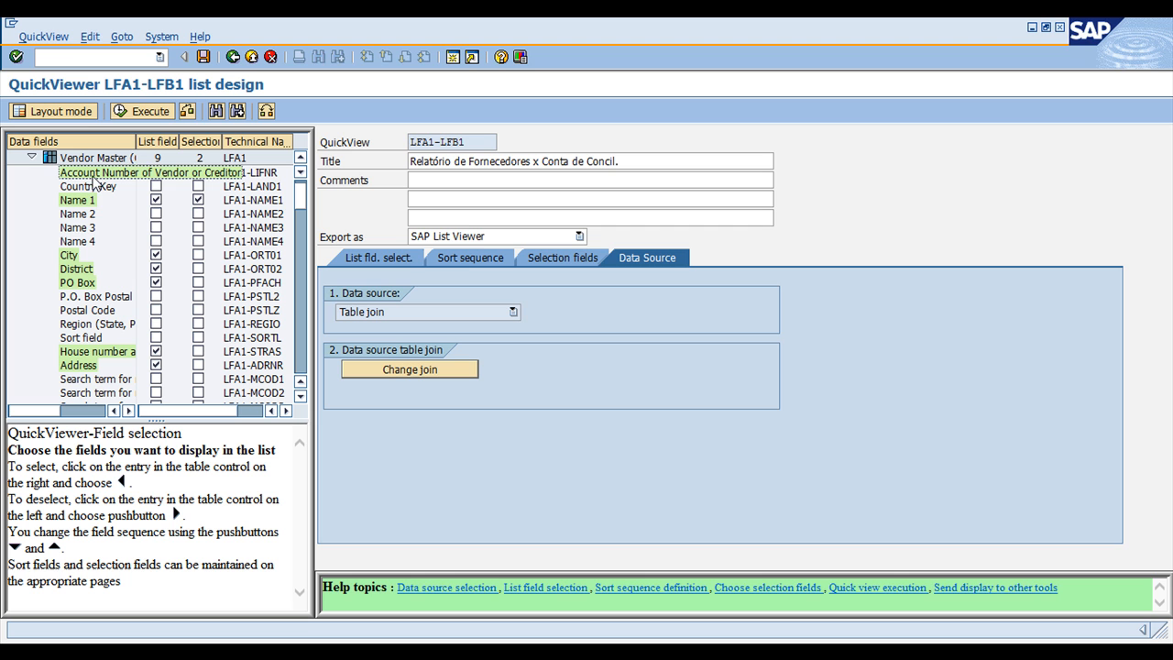
left_click(81, 174)
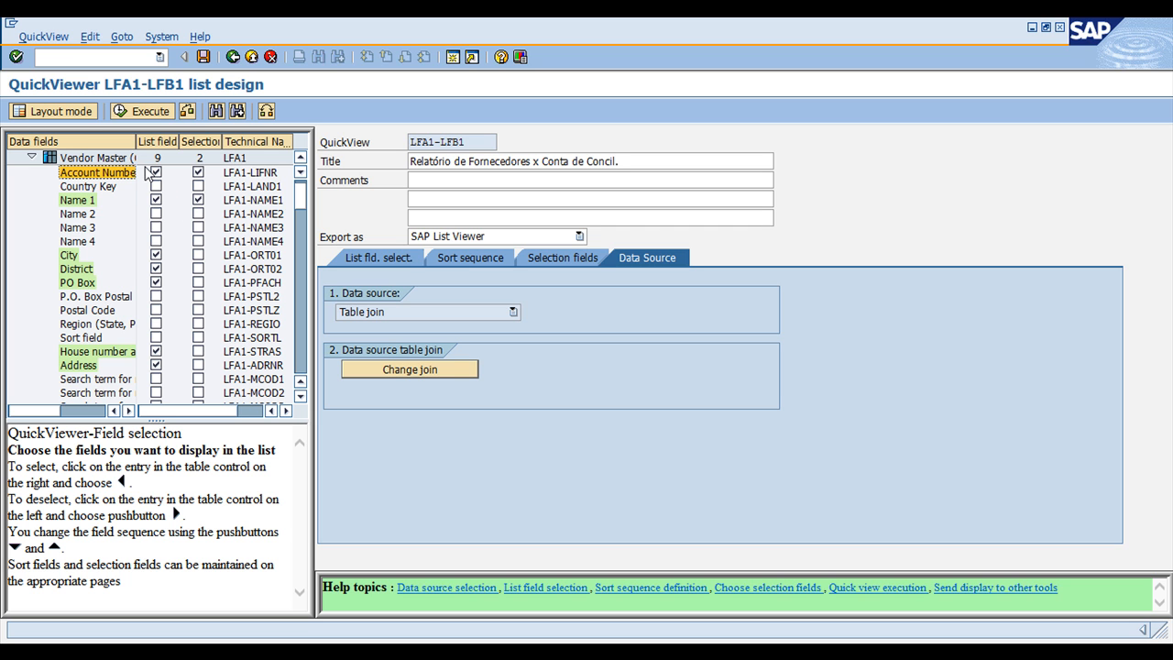
left_click(265, 175)
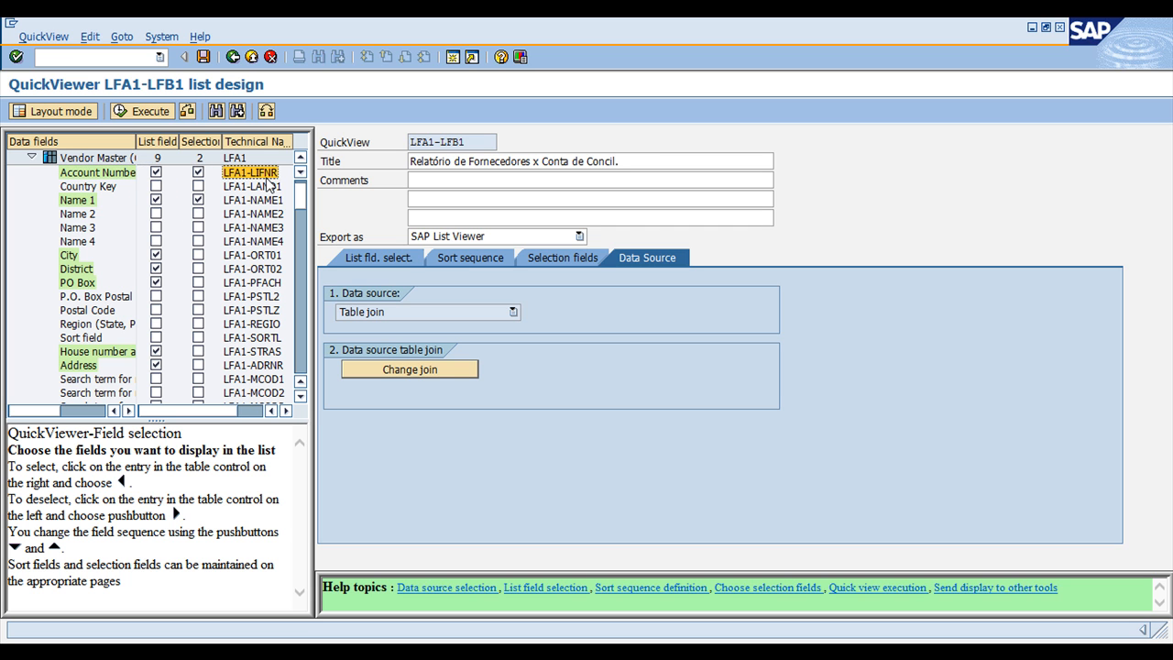
left_click(77, 201)
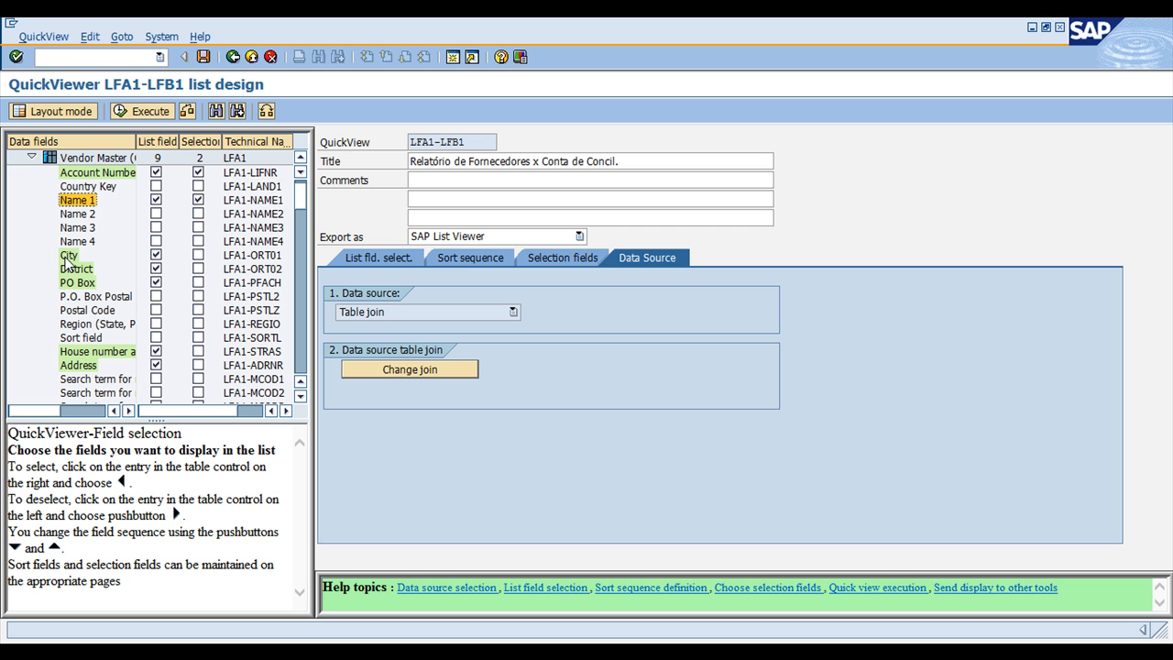
left_click(69, 257)
left_click(76, 270)
left_click(77, 284)
left_click(97, 352)
left_click(88, 369)
- Open the List of Vendors: Purchasing report in a new session, run it for purchasing organization 0100, and return to the QuickView
left_click(77, 57)
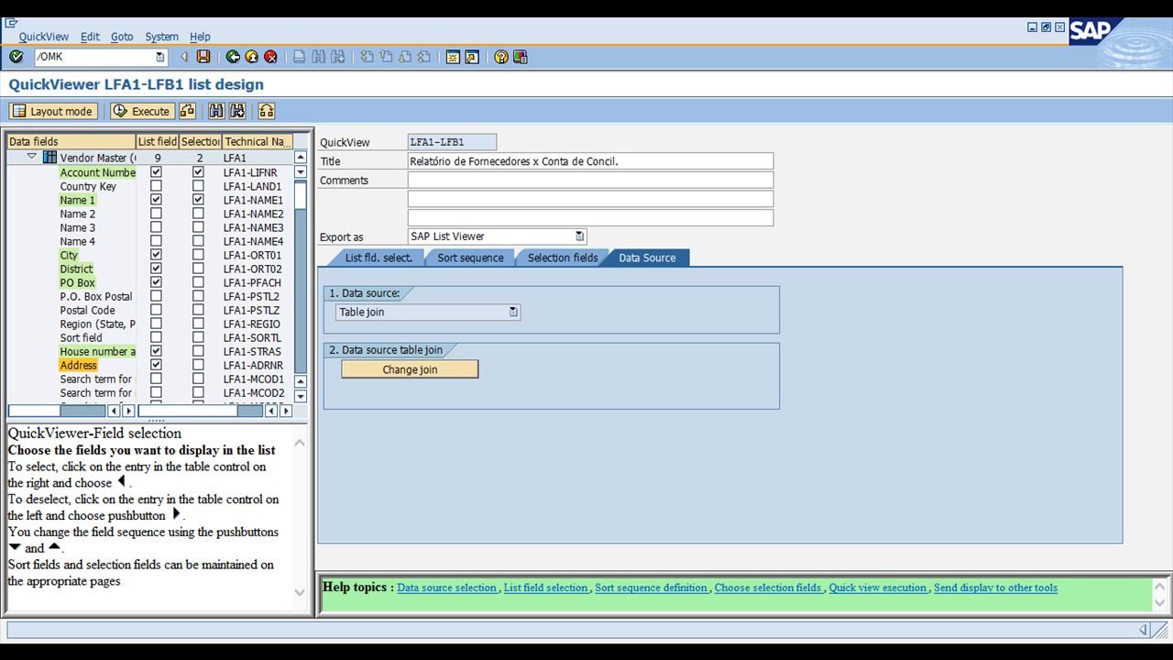
key("Return")
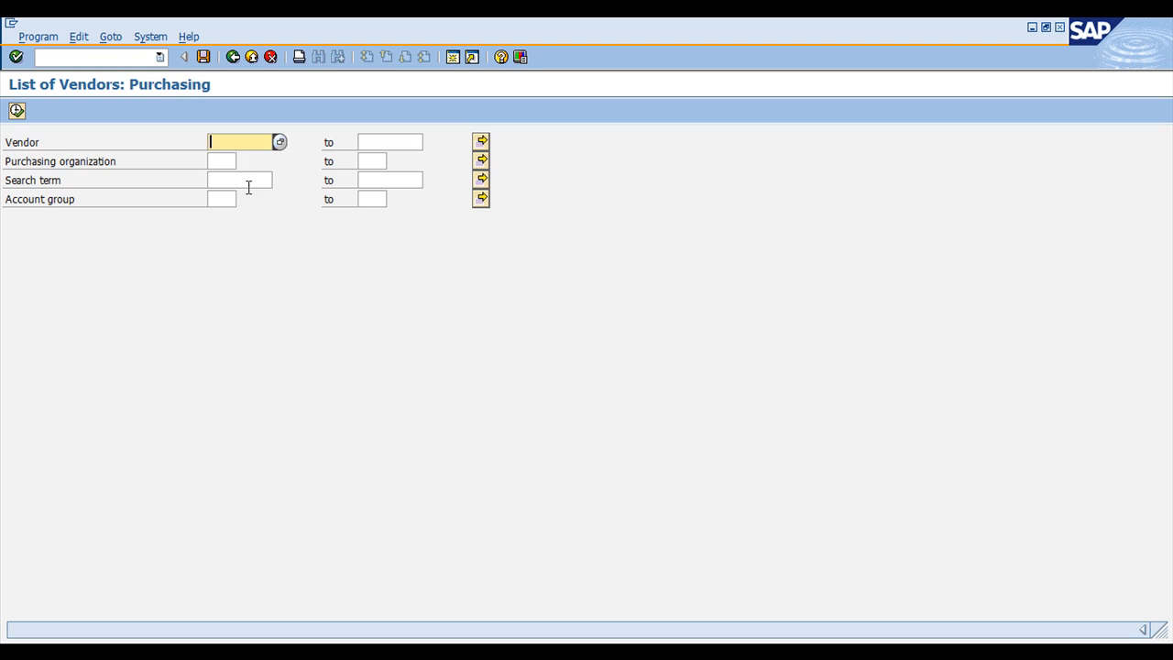
left_click(223, 159)
type("0100")
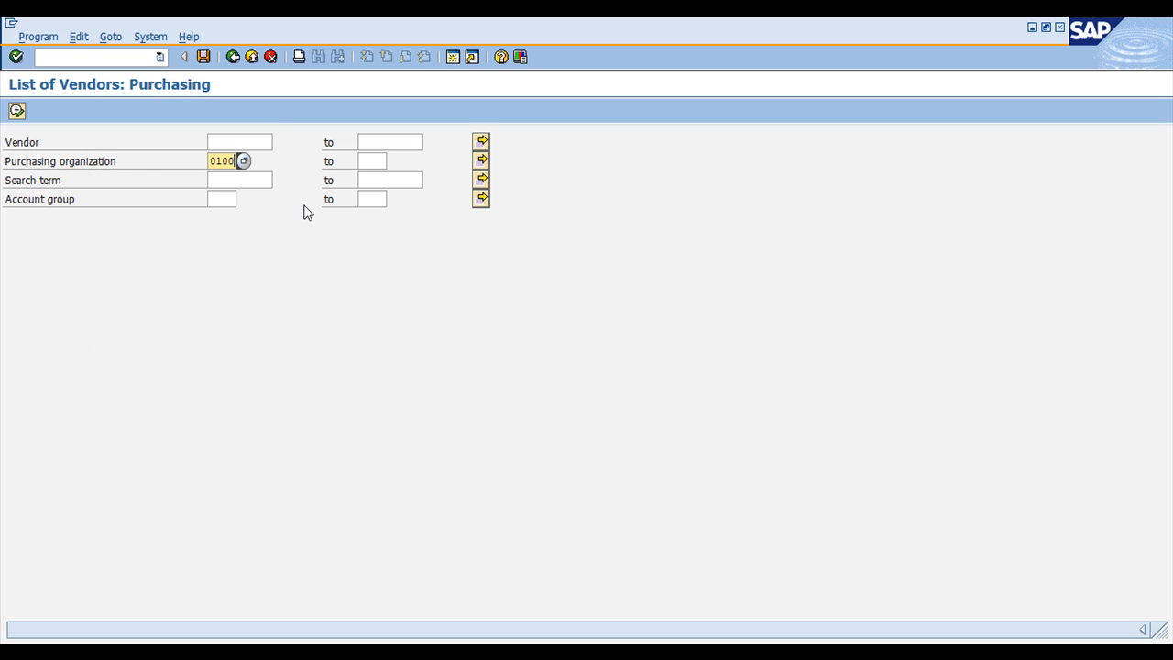
left_click(18, 112)
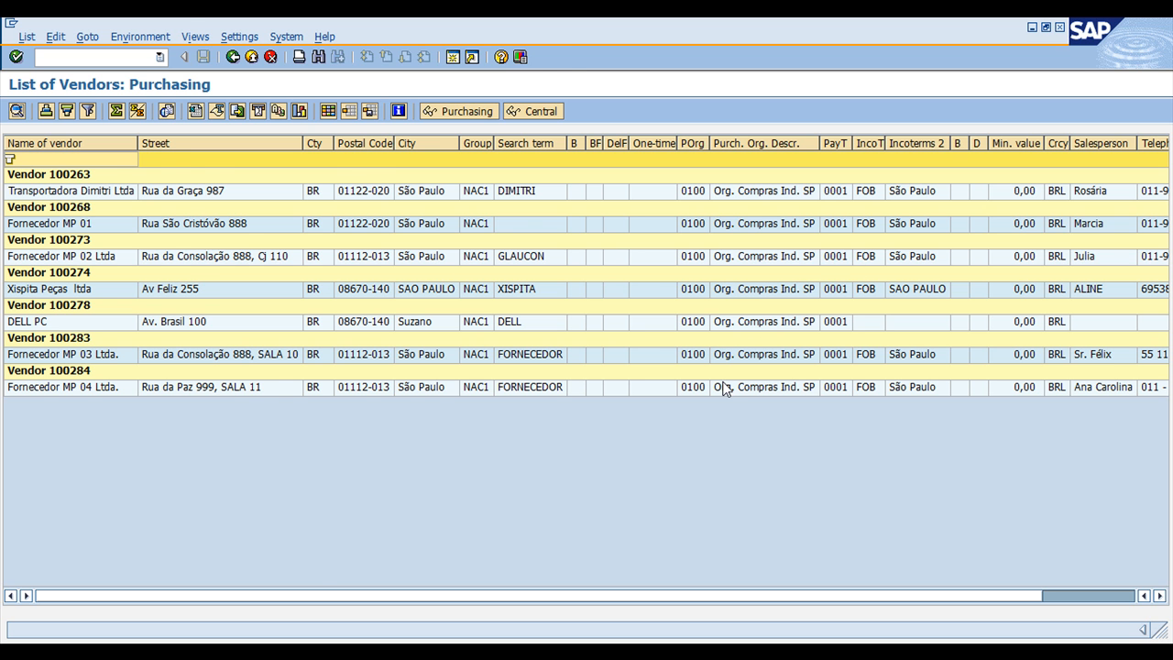
key("F3")
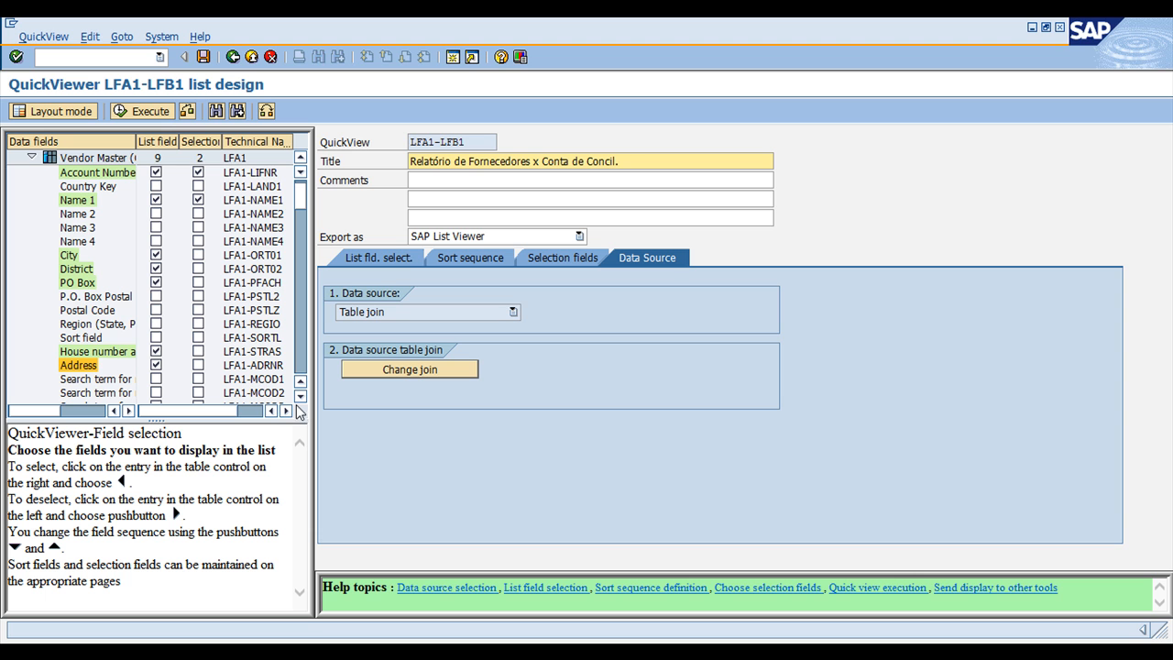
- Collapse the LFA1 data fields and expand those of the company code vendor table LFB1
left_click(299, 395)
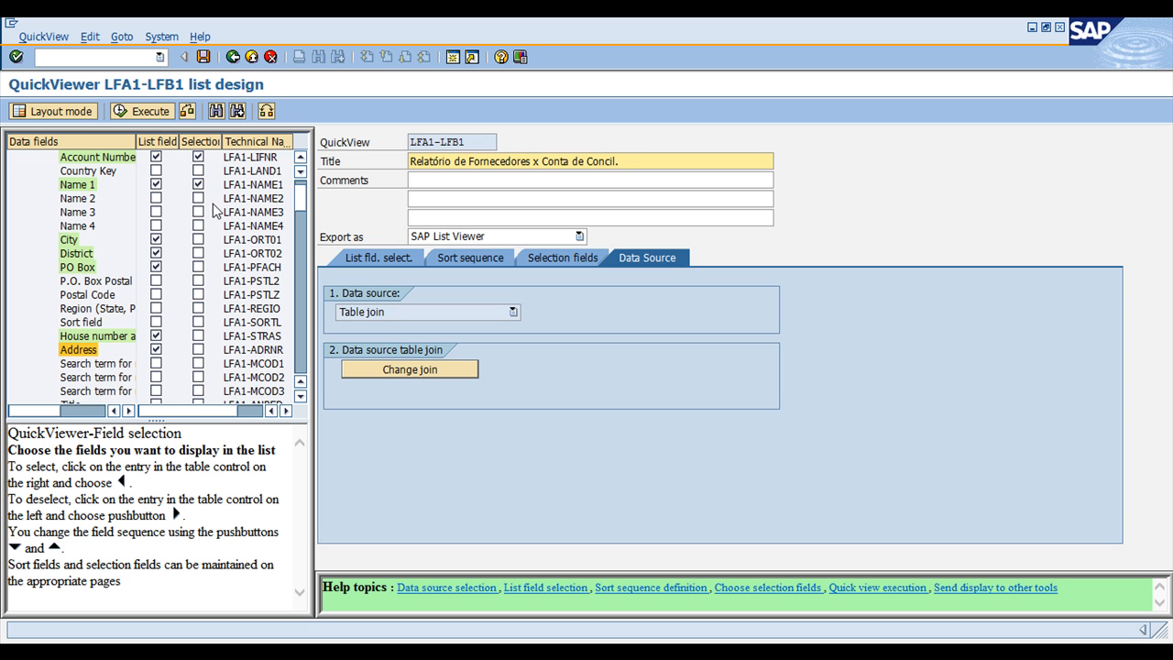
left_click(300, 160)
left_click(300, 159)
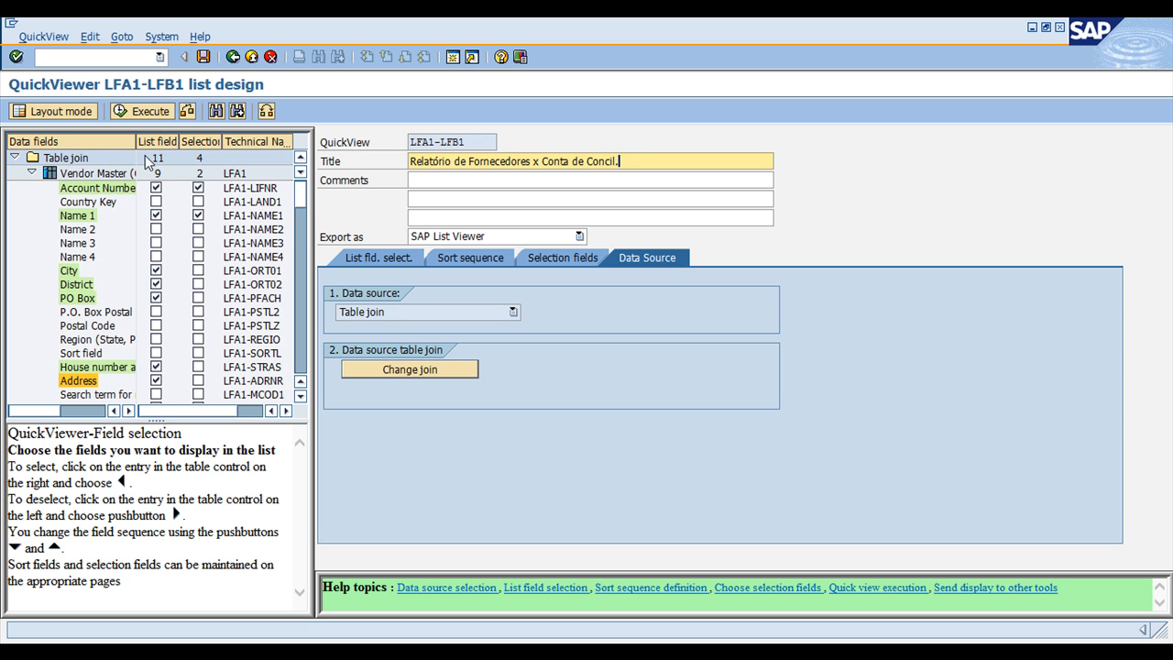
left_click(33, 172)
left_click(34, 187)
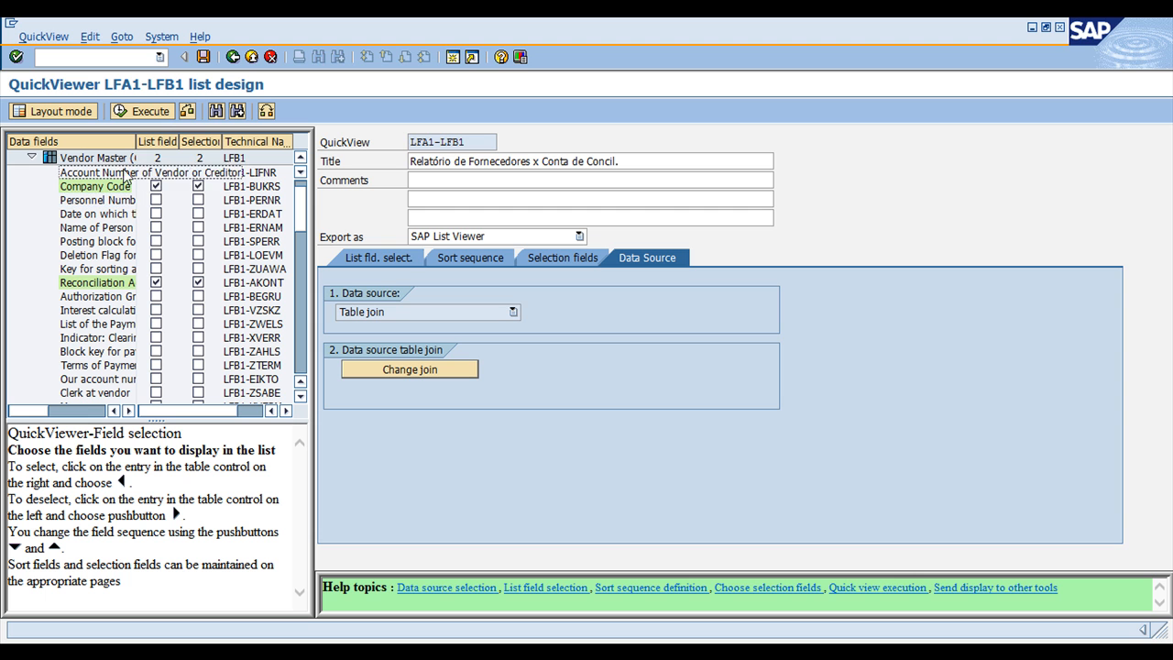
- Widen the data fields column and pane, and examine the list and selection settings of the Reconciliation Account field LFB1-AKONT
left_click_drag(135, 141, 172, 141)
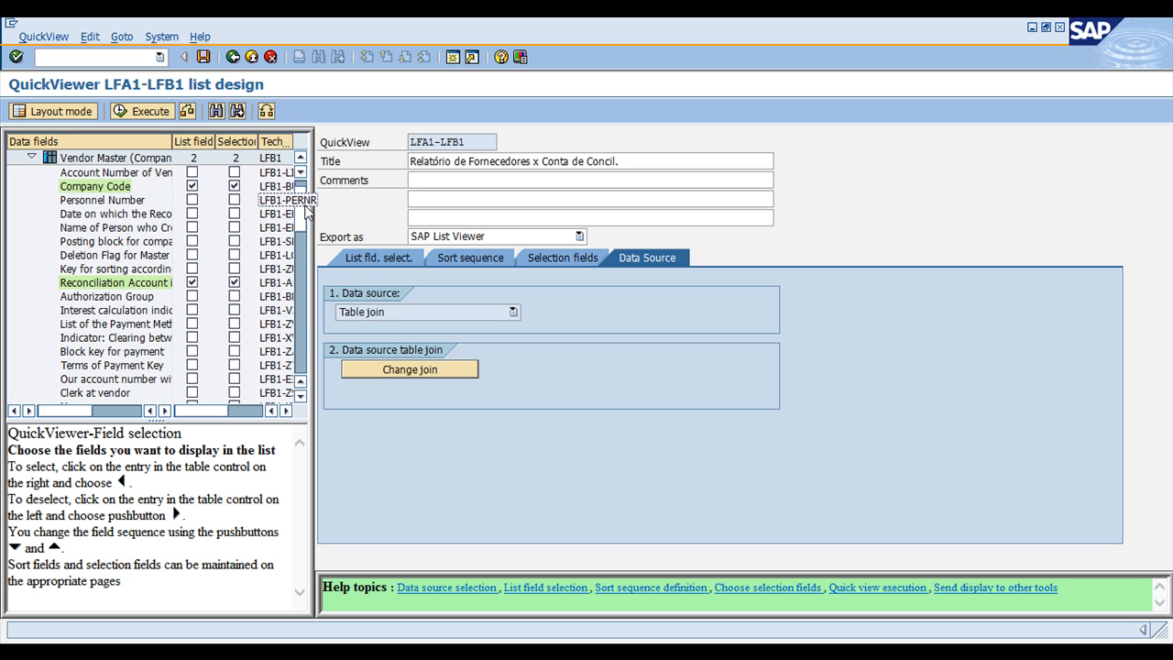
left_click_drag(315, 220, 447, 222)
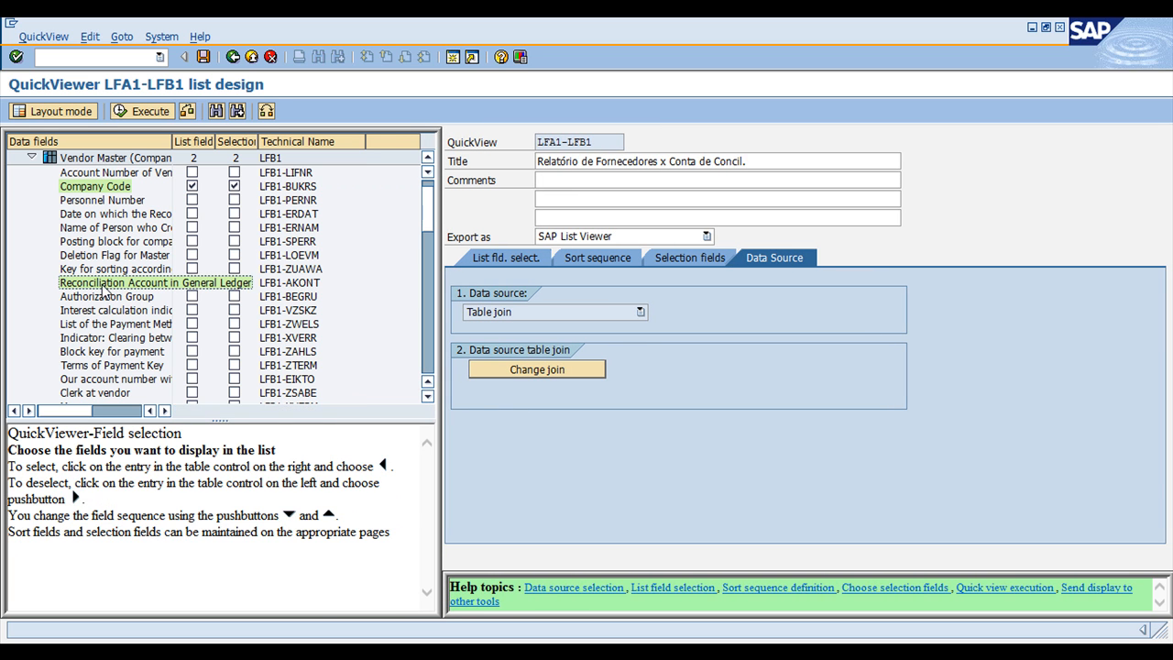
left_click(193, 282)
left_click(235, 282)
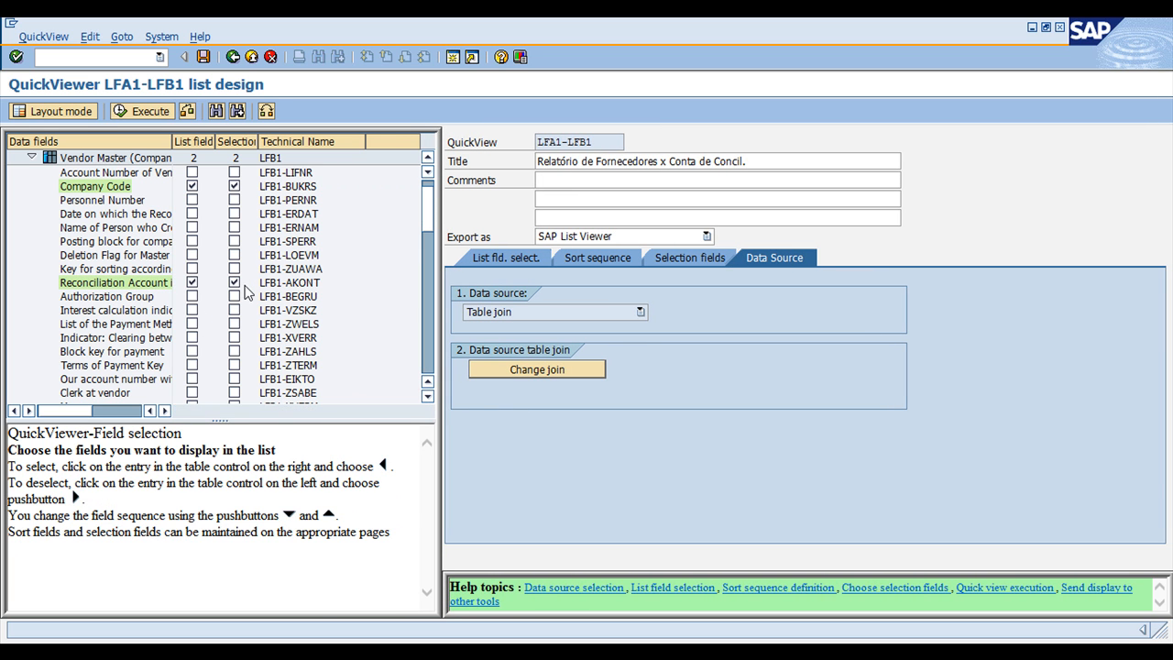
- Execute the LFA1-LFB1 QuickView and run its vendor and reconciliation account report for company code SN01
left_click_drag(431, 218, 423, 363)
scroll(275, 275, "up", 10)
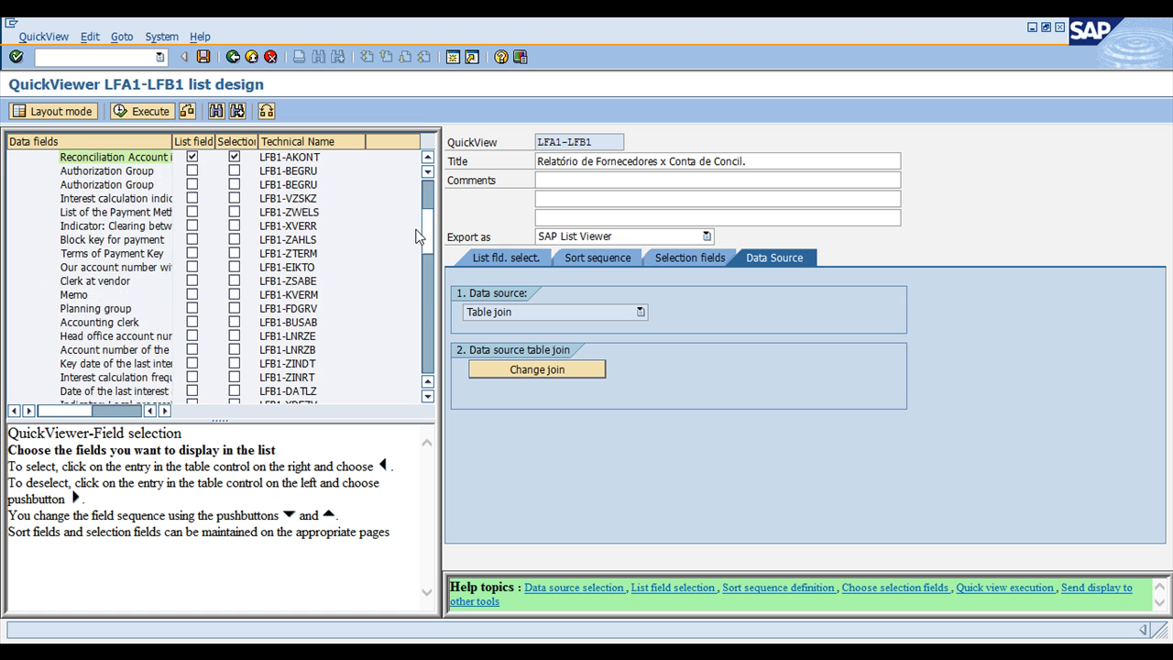
left_click(129, 110)
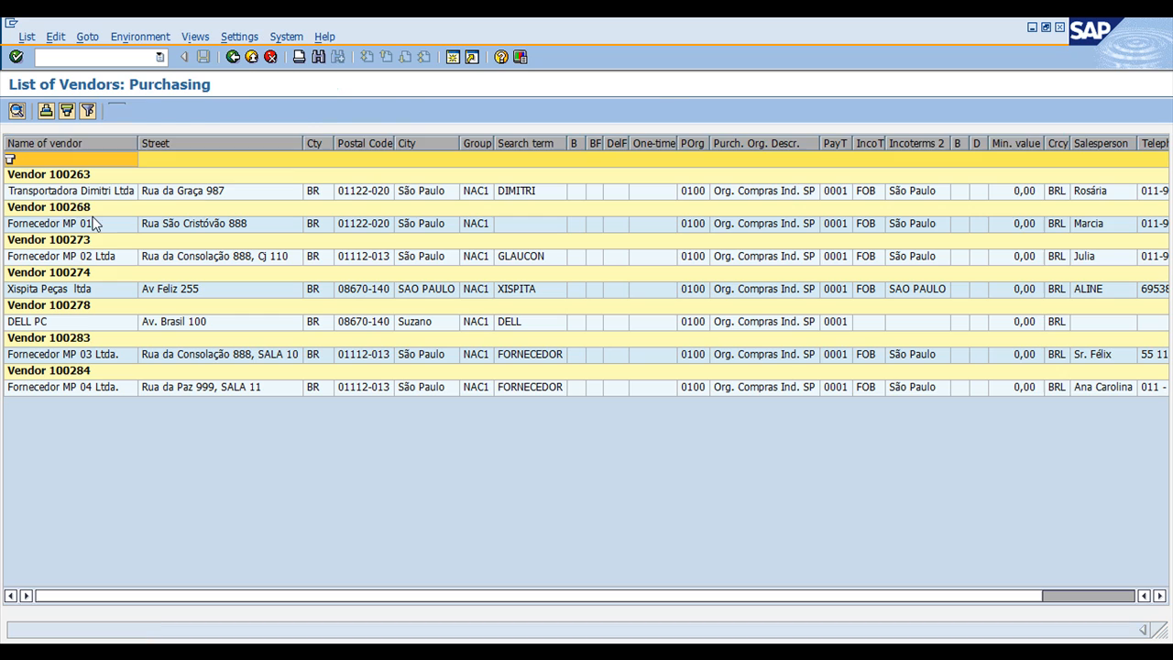
key("alt+Tab")
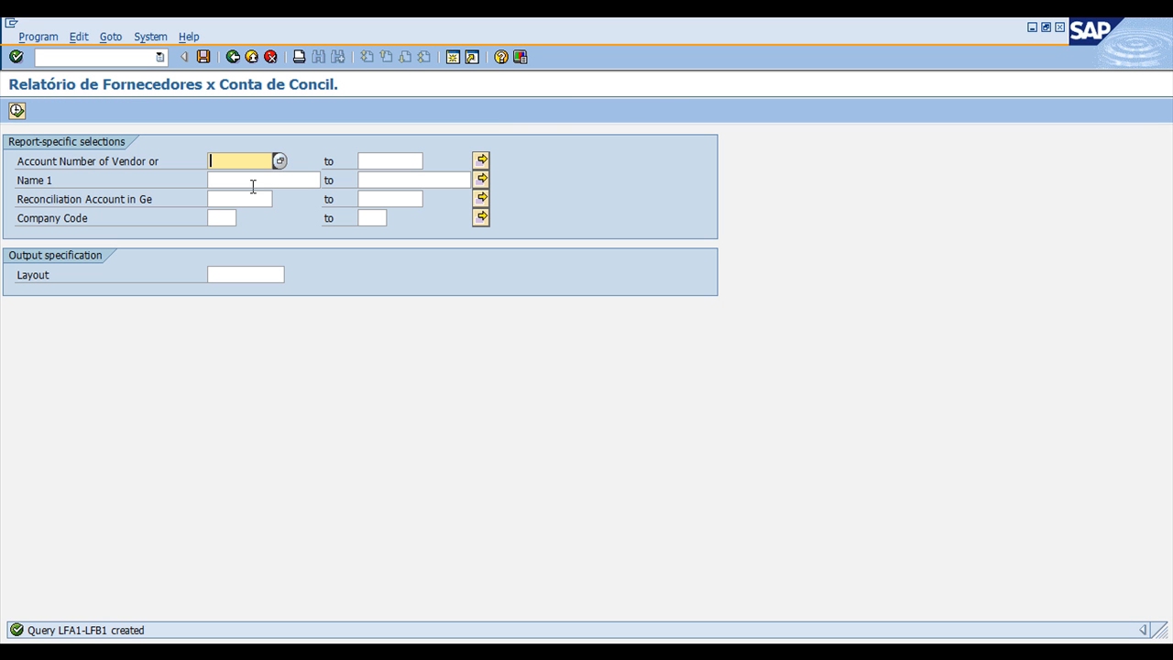
left_click(220, 224)
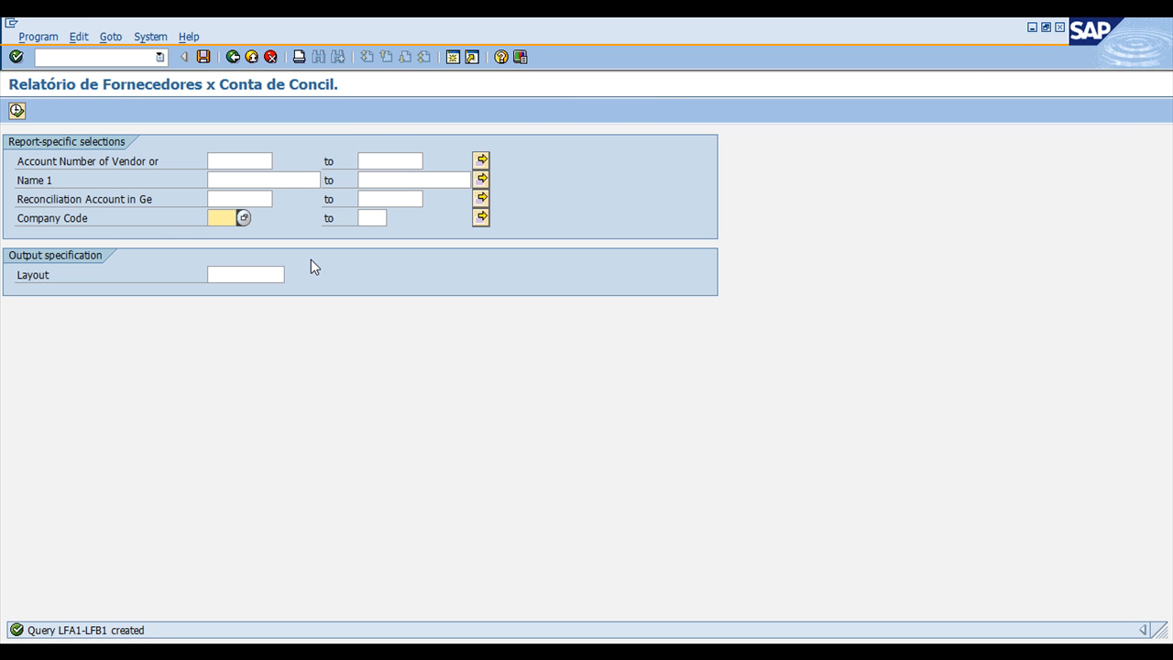
type("SN01")
left_click(17, 111)
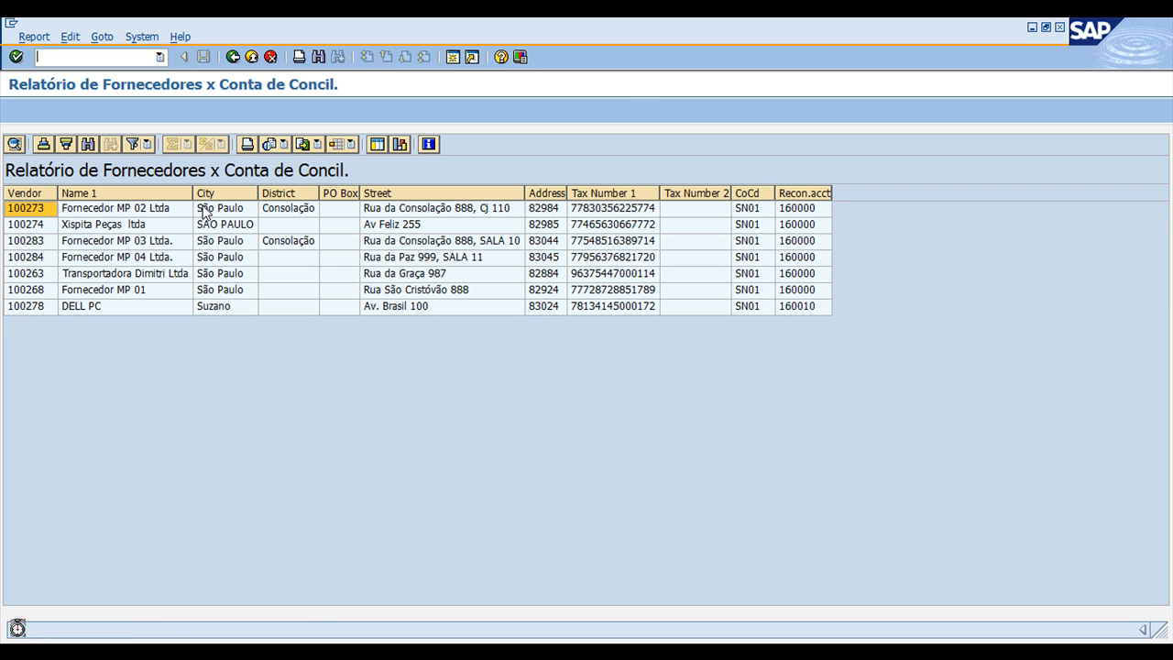
- Sort the report by vendor number in ascending order and check the listed vendor rows
left_click(34, 193)
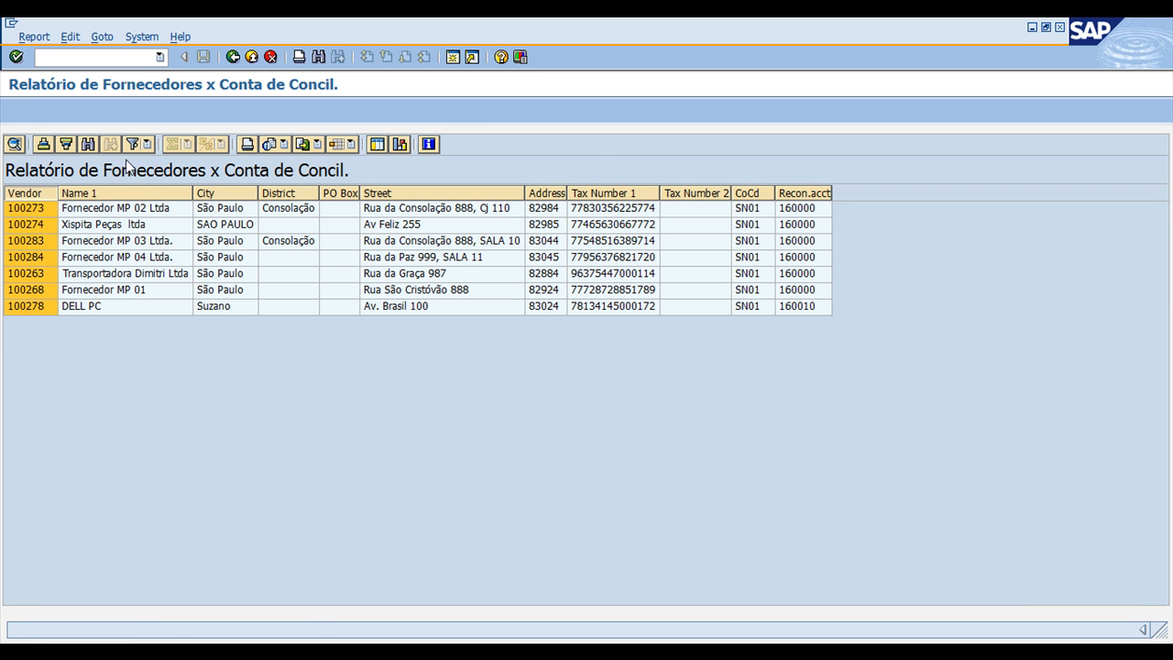
left_click(43, 143)
left_click(41, 225)
left_click(39, 240)
left_click(41, 273)
left_click(44, 306)
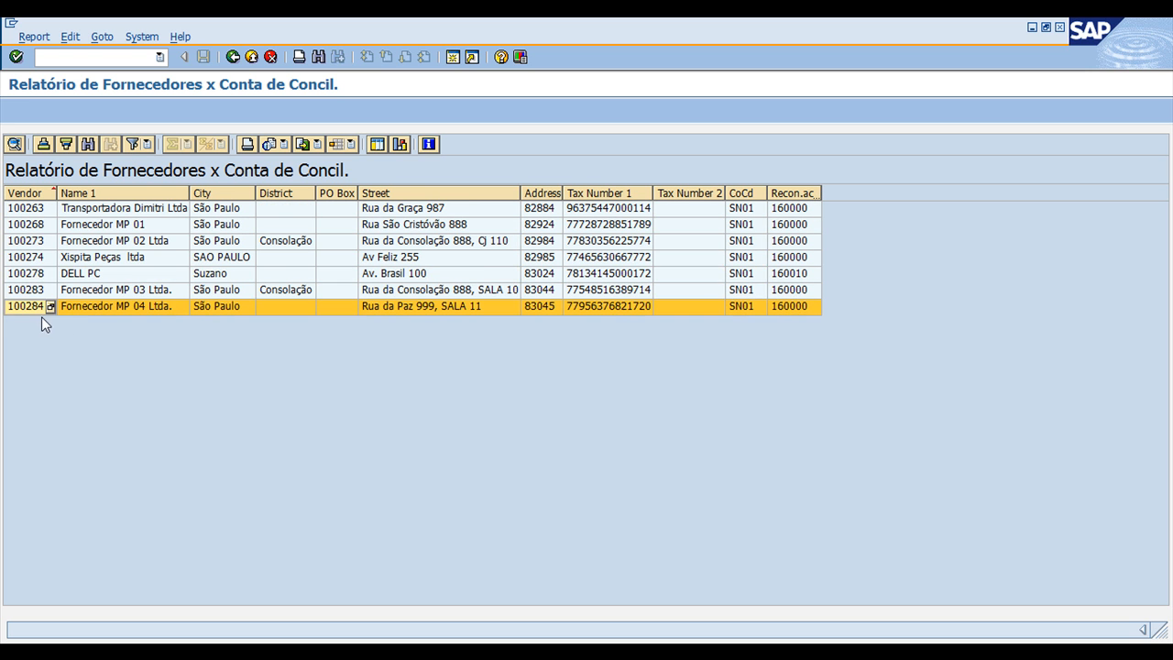
- Compare the vendor numbers in the QuickView report with those in the List of Vendors: Purchasing report
left_click(46, 224)
left_click(44, 240)
left_click(44, 273)
left_click(46, 306)
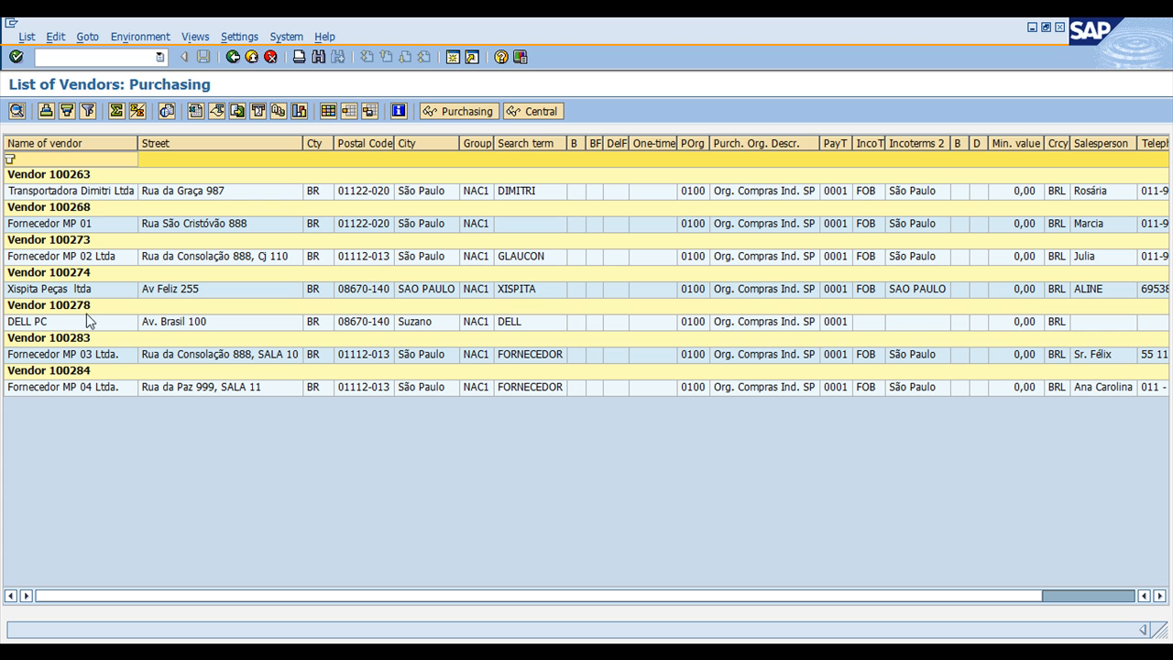
key("alt+Tab")
left_click_drag(38, 210, 44, 251)
left_click(42, 306)
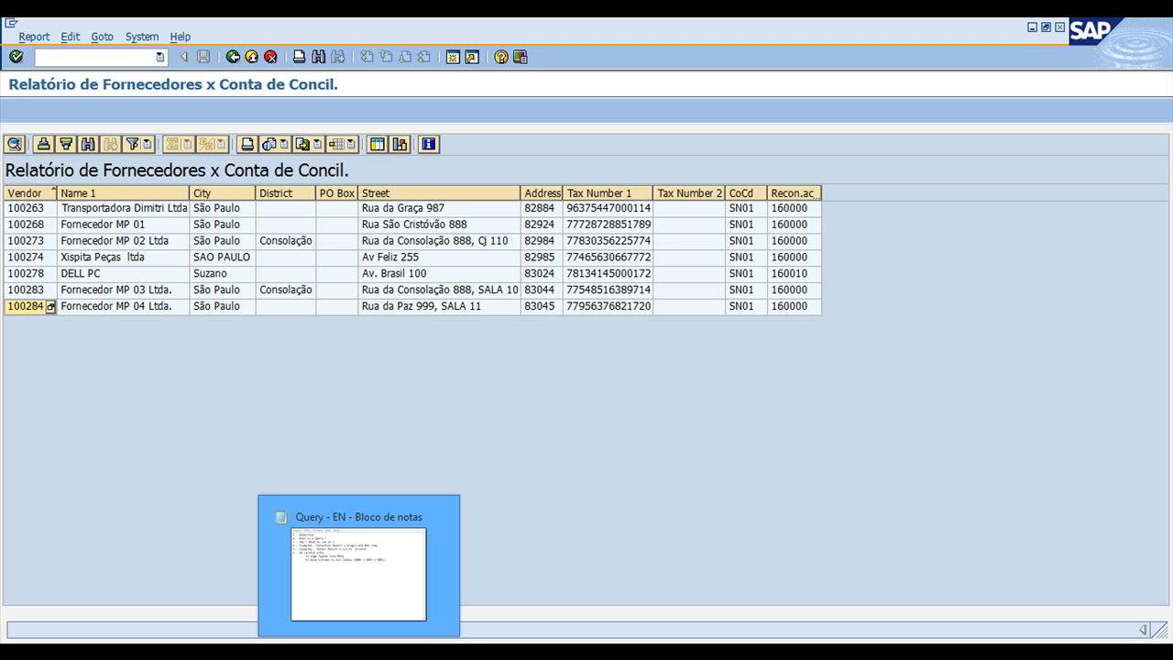
- Open the Query - EN notes in Notepad and review the caution about huge tables like MSEG, briefly checking back with the report
left_click(358, 573)
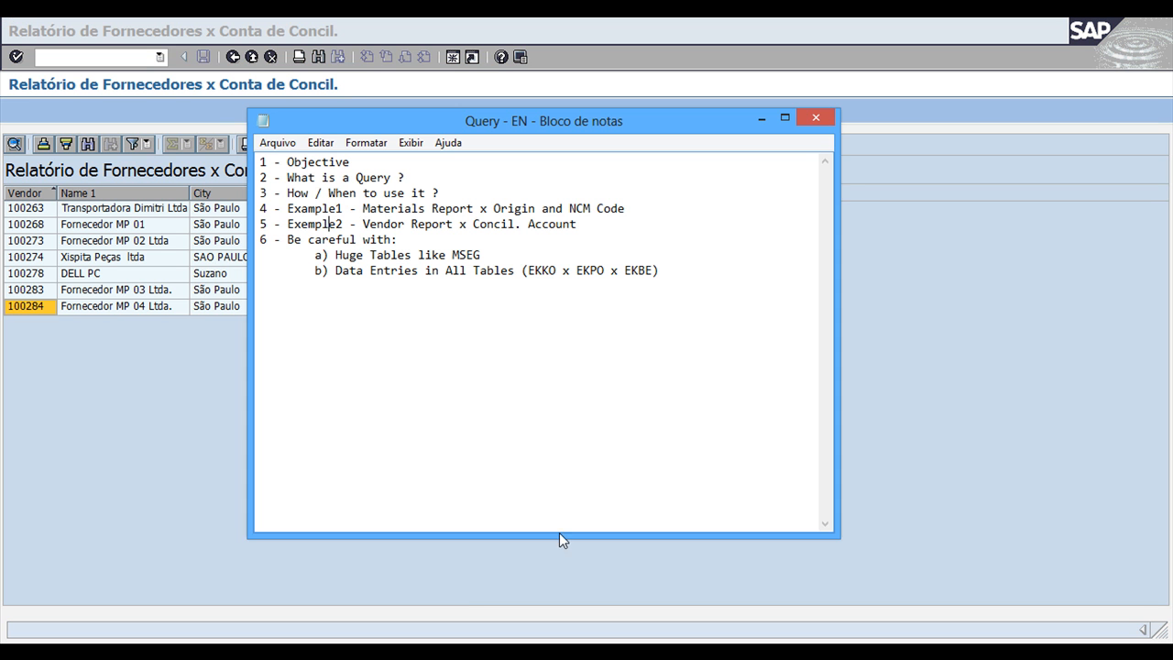
left_click(399, 240)
left_click_drag(481, 257, 401, 253)
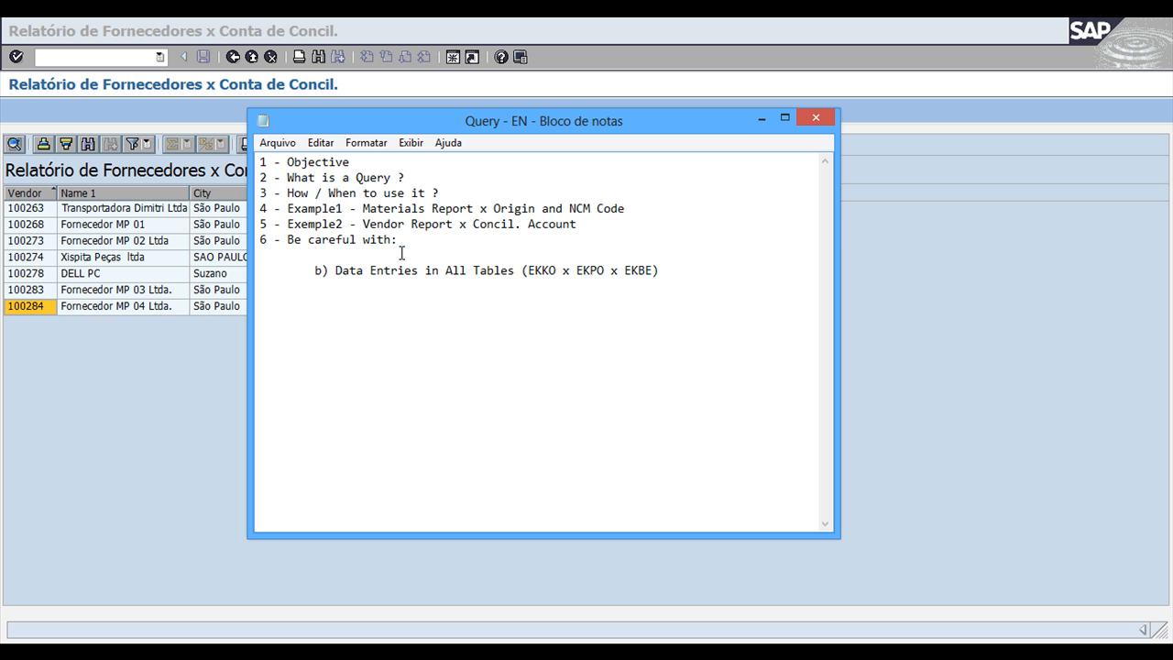
left_click(494, 268)
left_click(493, 255)
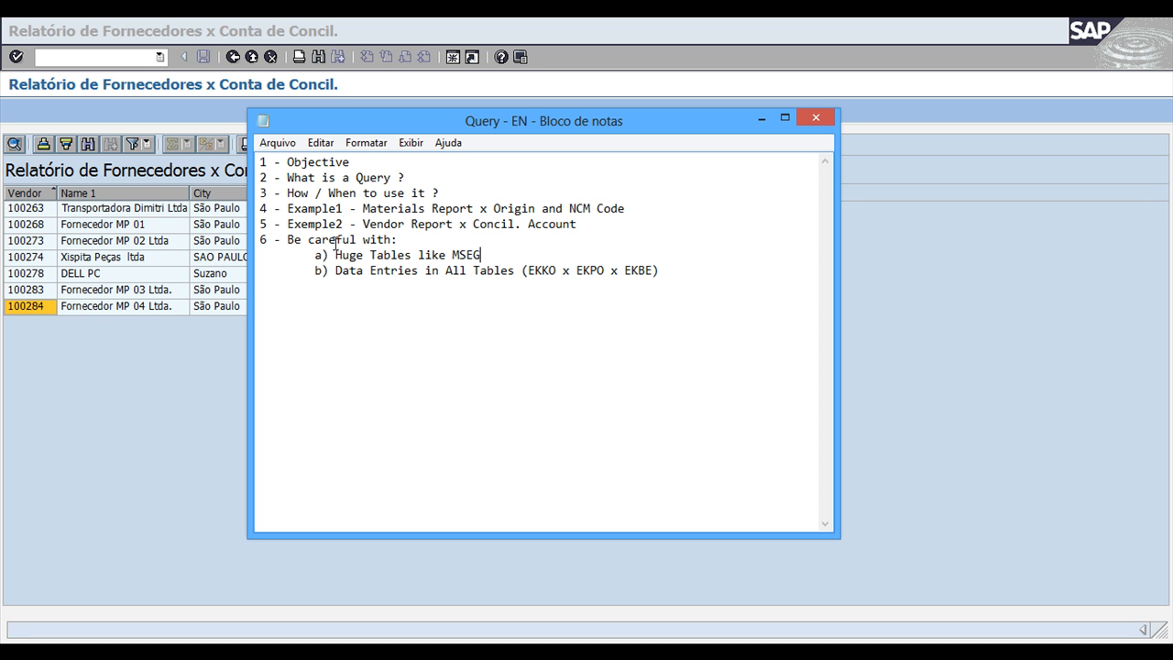
left_click_drag(492, 255, 449, 255)
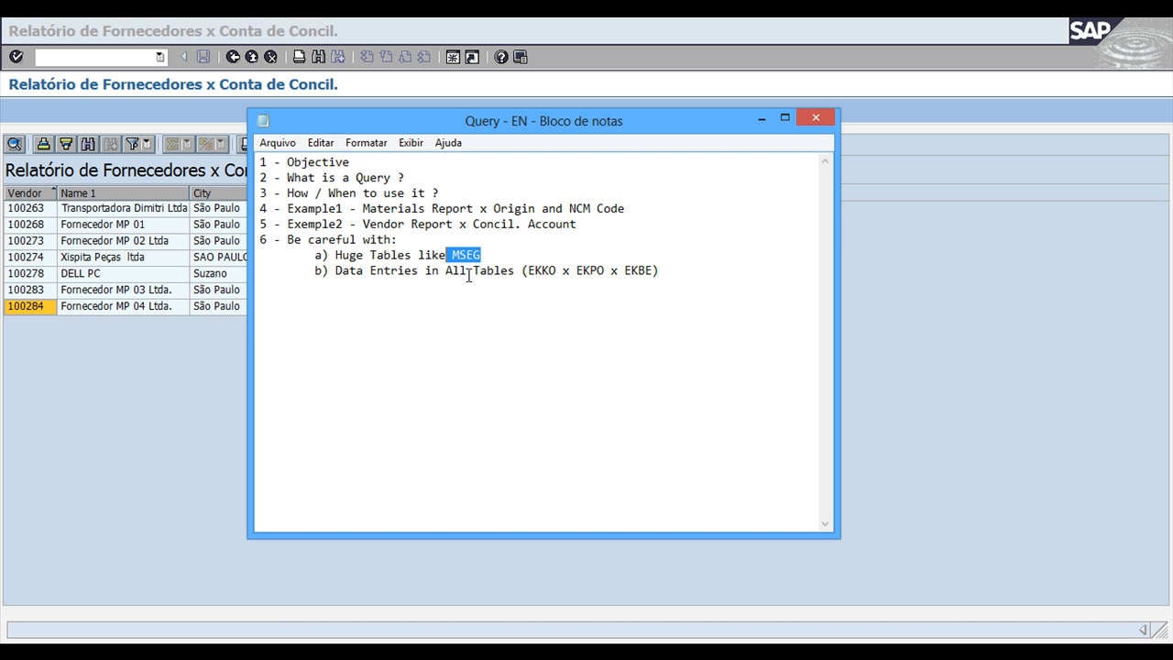
left_click(506, 283)
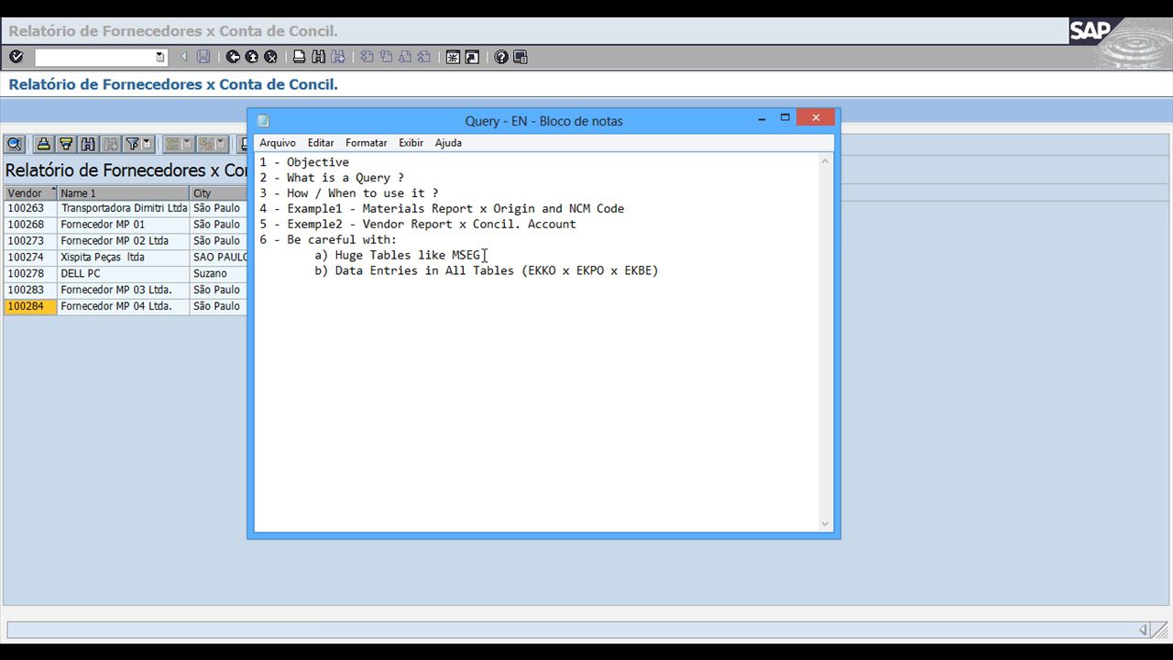
left_click_drag(484, 254, 453, 255)
left_click(210, 351)
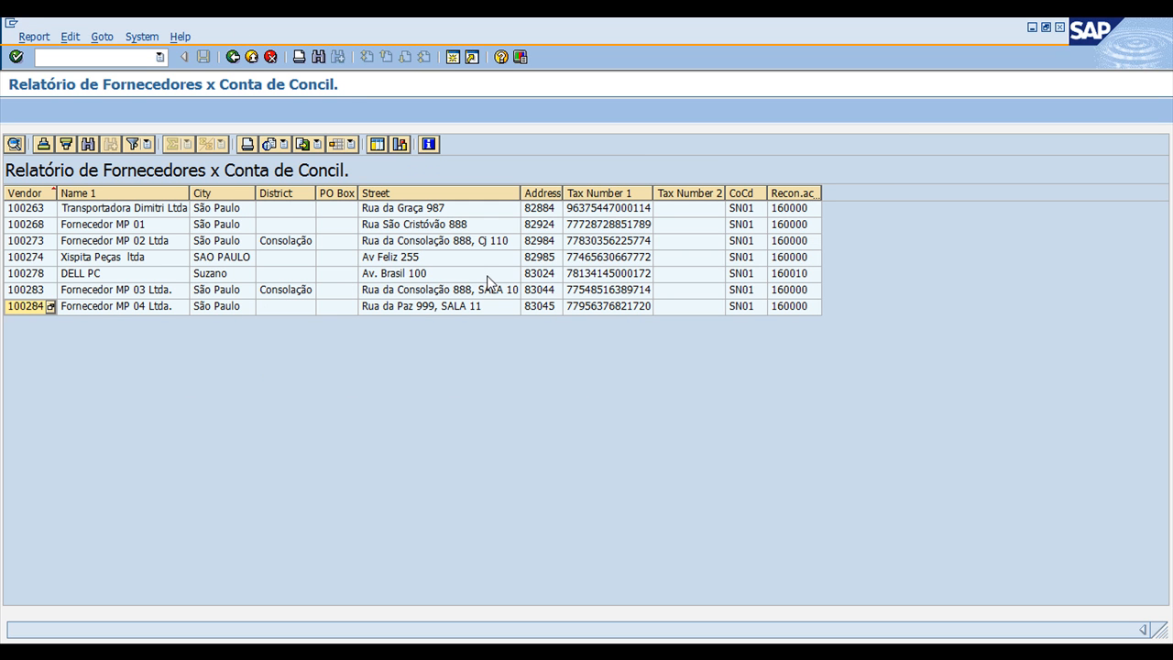
key("alt+Tab")
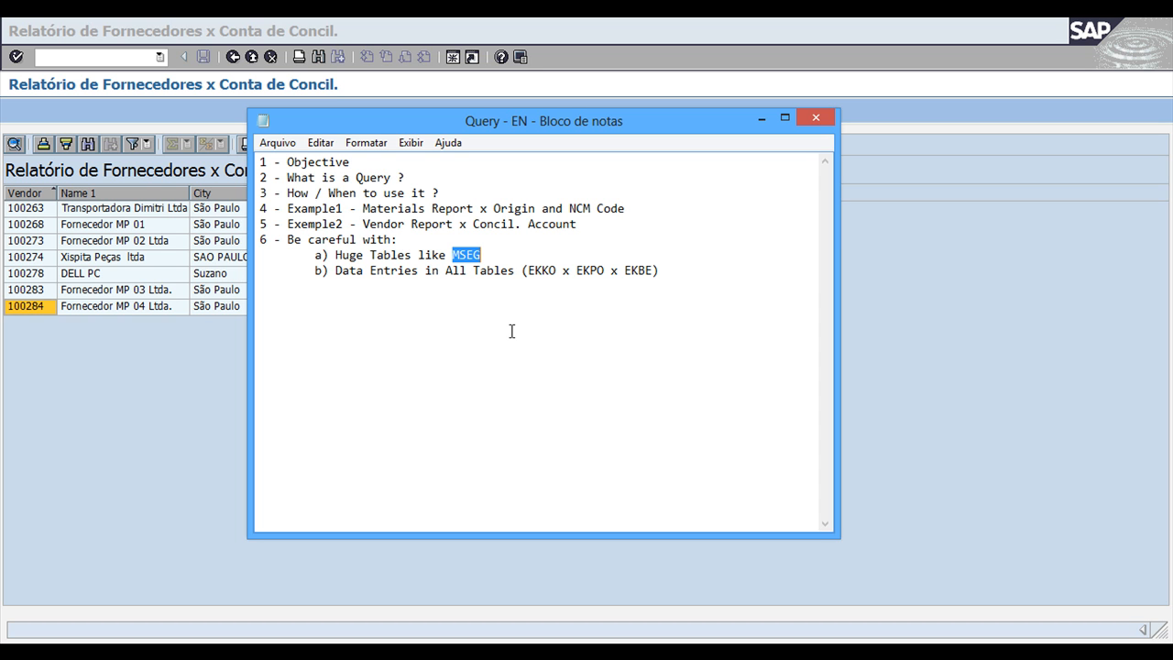
left_click_drag(504, 255, 341, 258)
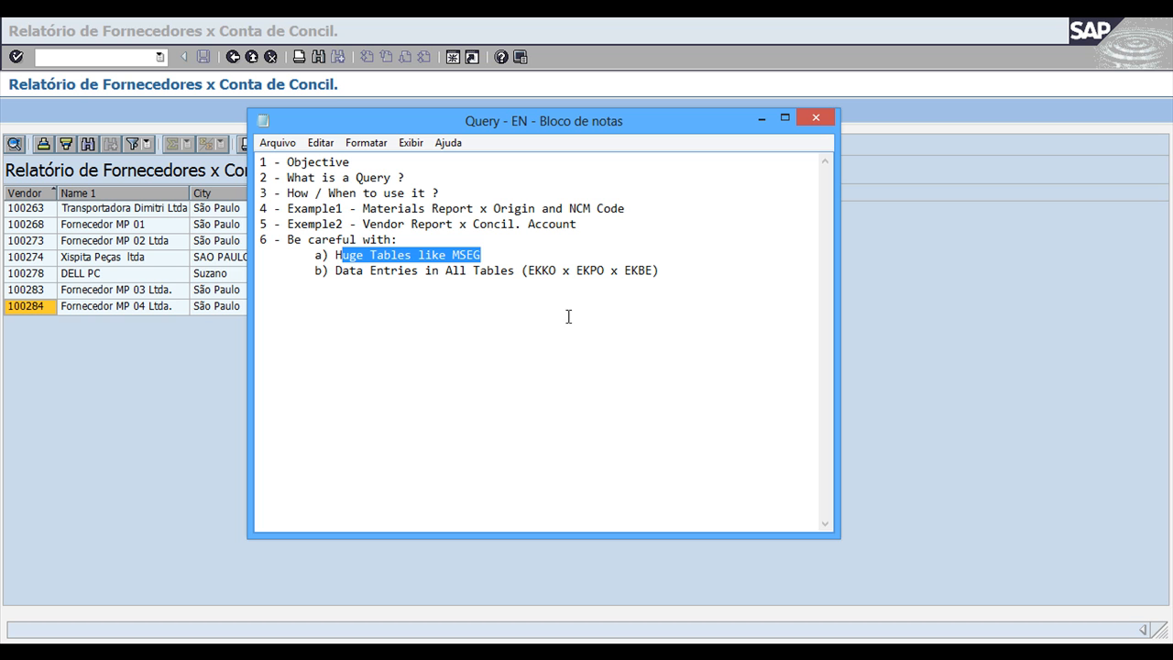
left_click(486, 255)
double_click(465, 255)
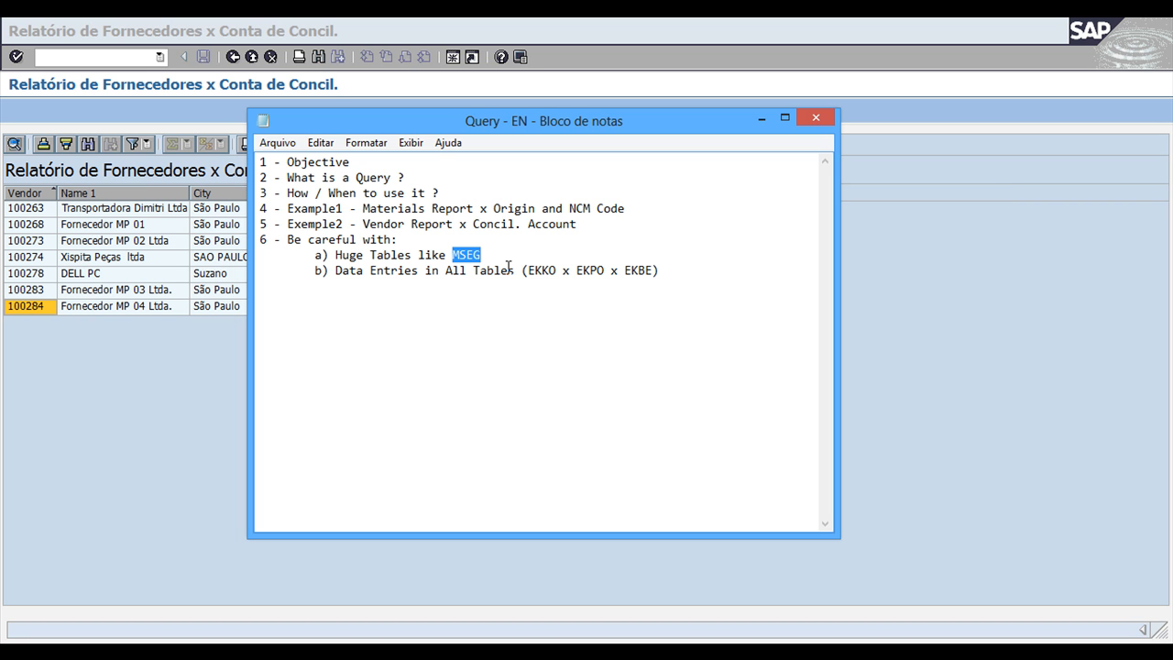
- Review the note about data entries in all joined tables, EKKO x EKPO x EKBE
left_click(380, 273)
left_click(645, 271)
left_click(591, 270)
left_click_drag(660, 267, 626, 271)
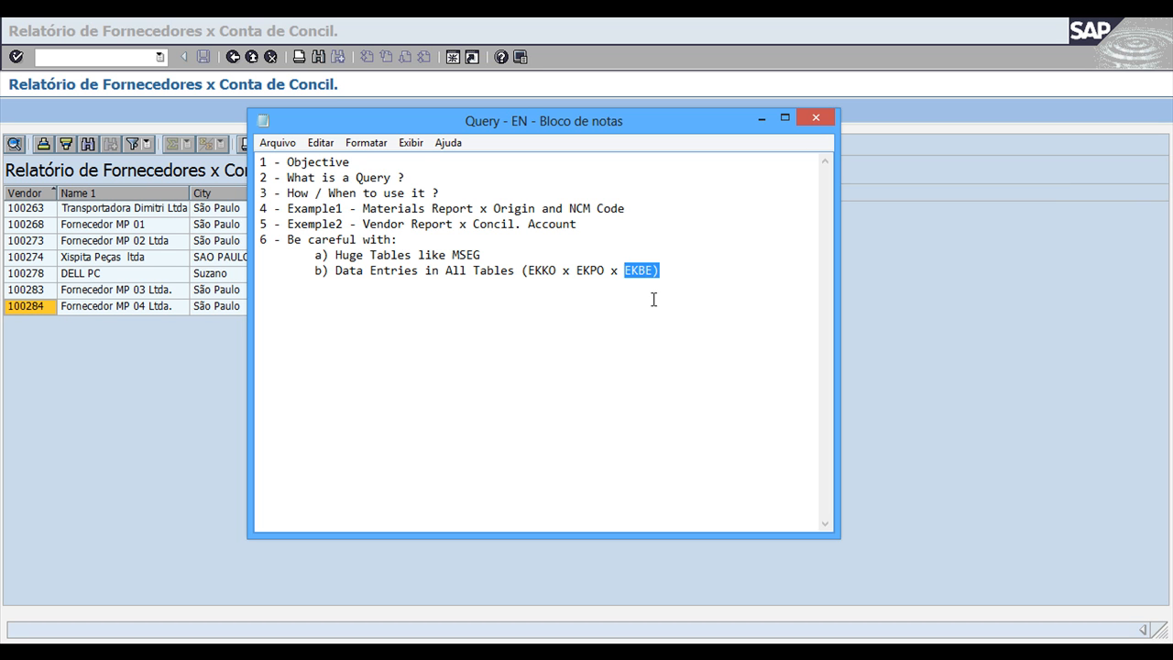
left_click(655, 292)
left_click_drag(659, 269, 625, 273)
left_click(658, 271)
left_click_drag(663, 271, 624, 273)
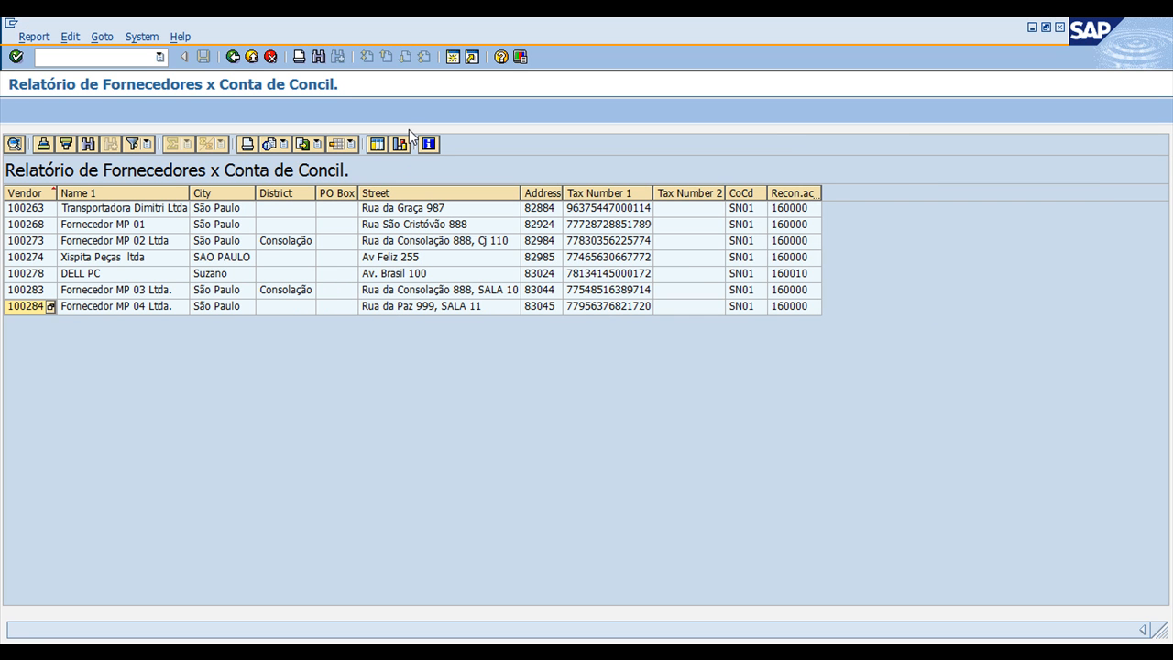
- Return to the QuickViewer initial screen in SAP and execute the QuickView TESTE
key("alt+Tab")
left_click(233, 58)
left_click(233, 58)
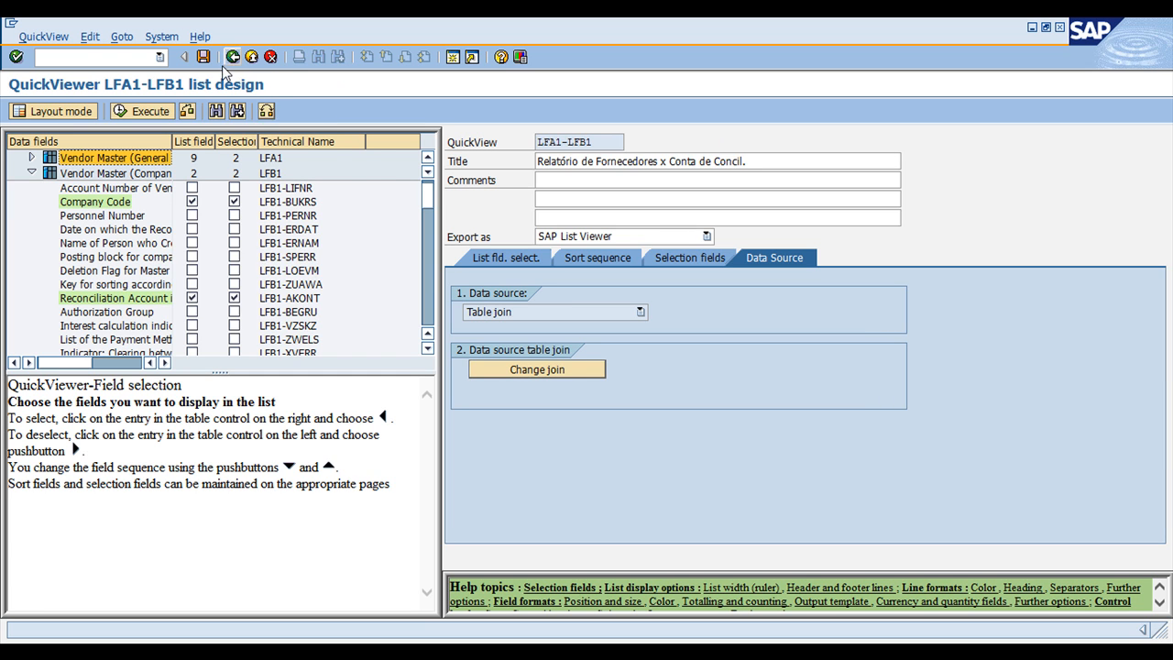
left_click(233, 57)
left_click(229, 319)
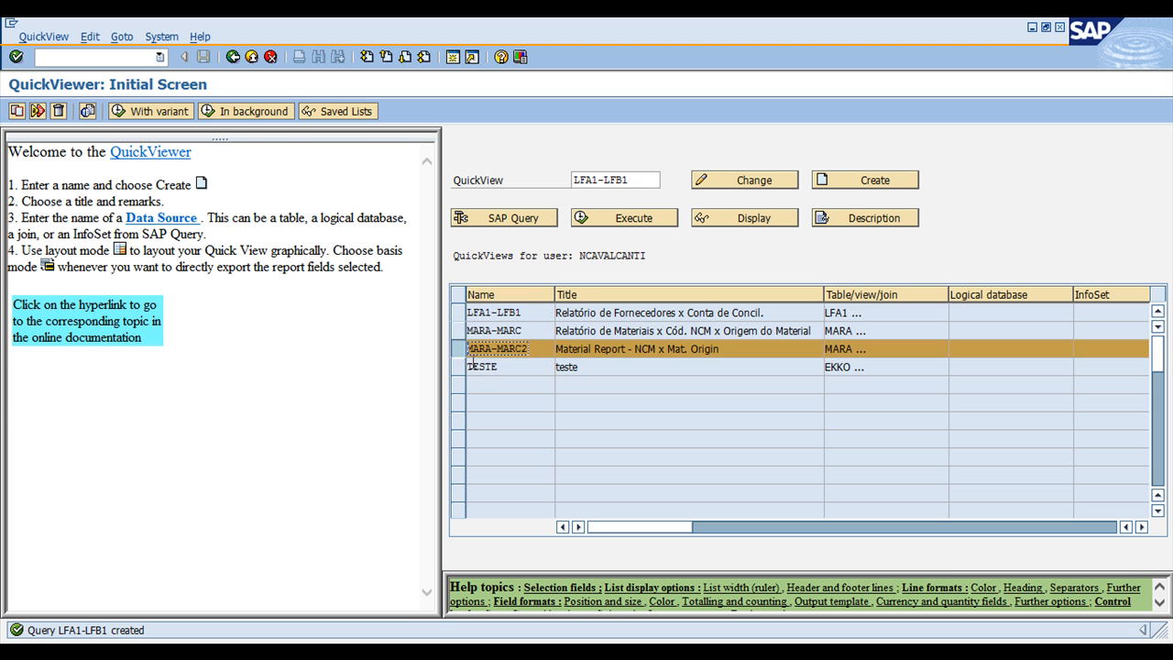
left_click(509, 366)
left_click(638, 220)
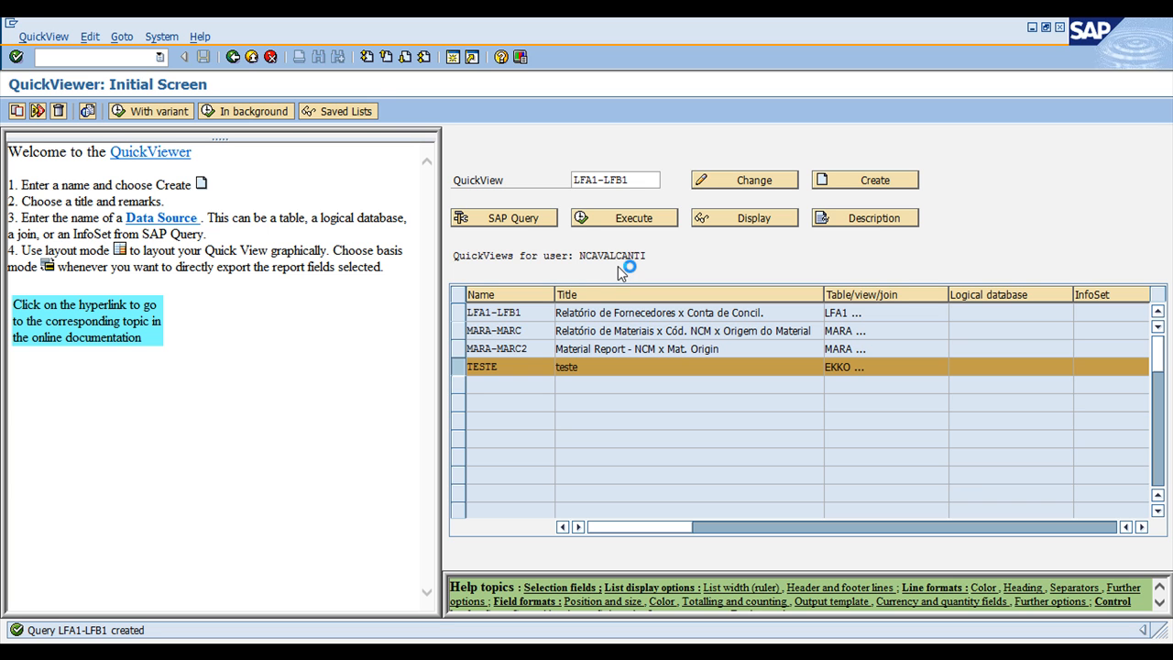
- Switch to the Display Material session and start transaction ME2M there
mouse_move(366, 641)
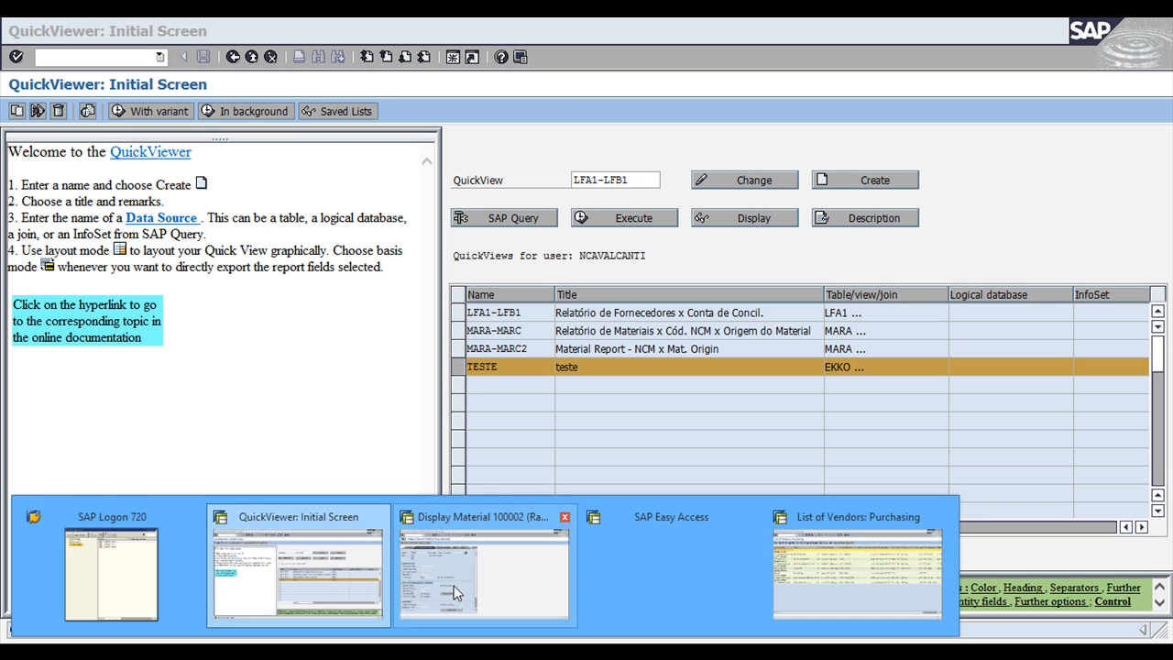
left_click(458, 559)
type("/NME2M")
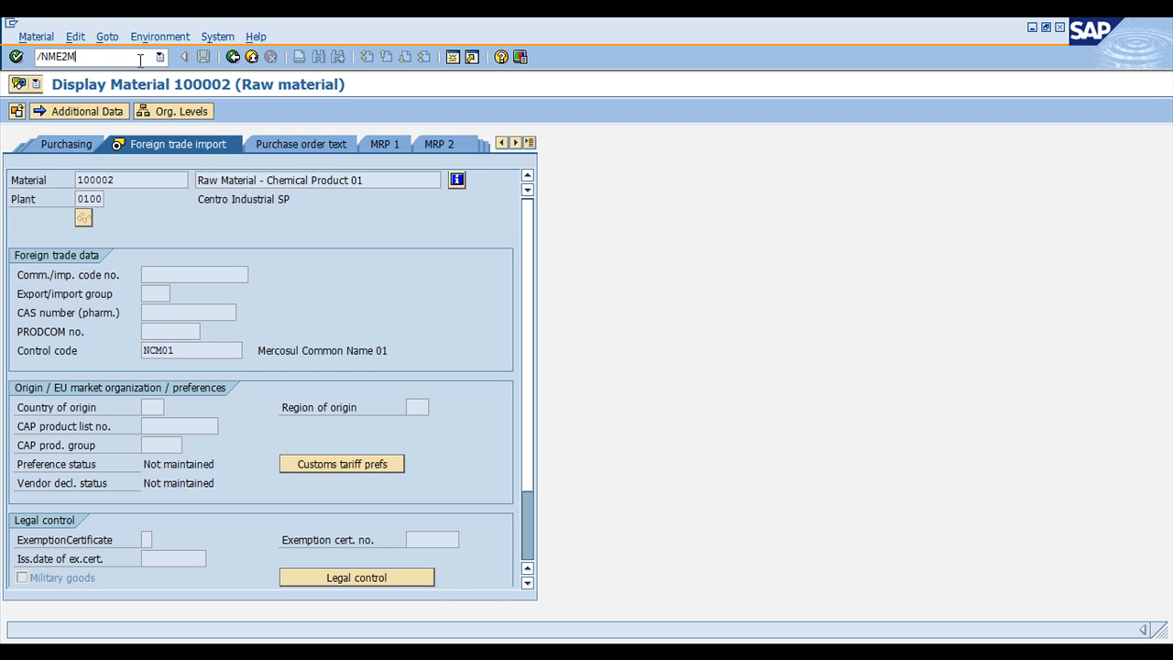
key("Return")
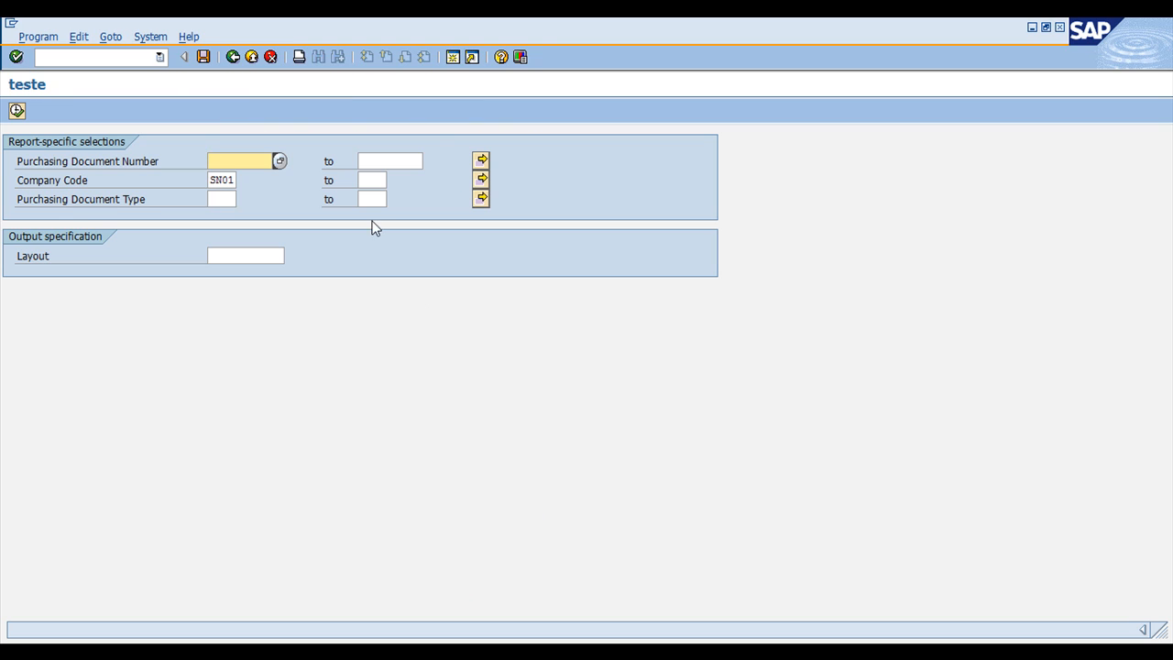
- Return to the teste selection screen, run the report for company code SN01, and inspect its purchasing document rows
left_click(221, 201)
left_click_drag(212, 183, 297, 181)
key("Delete")
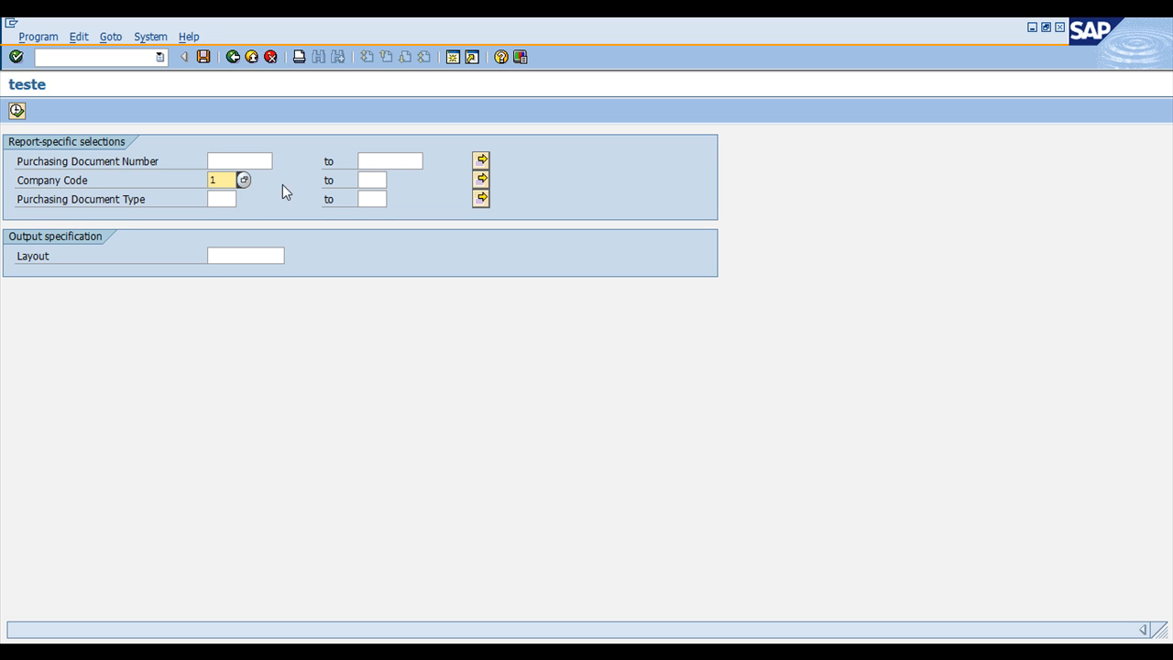
left_click_drag(216, 181, 186, 180)
type("SN01")
left_click(16, 112)
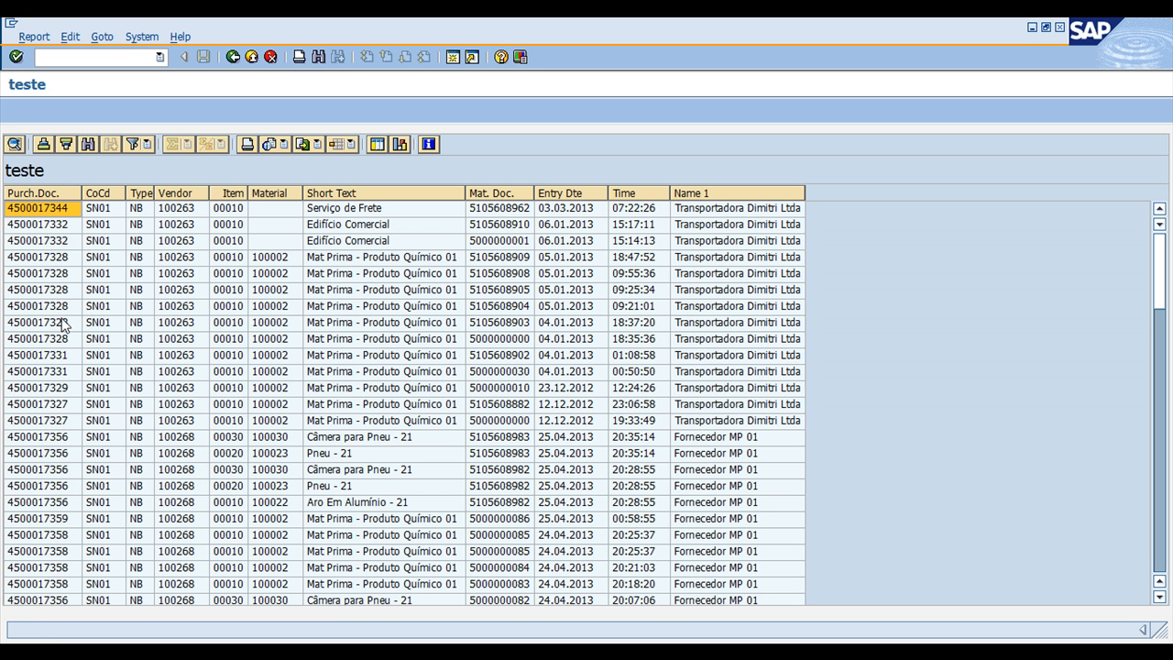
left_click(70, 439)
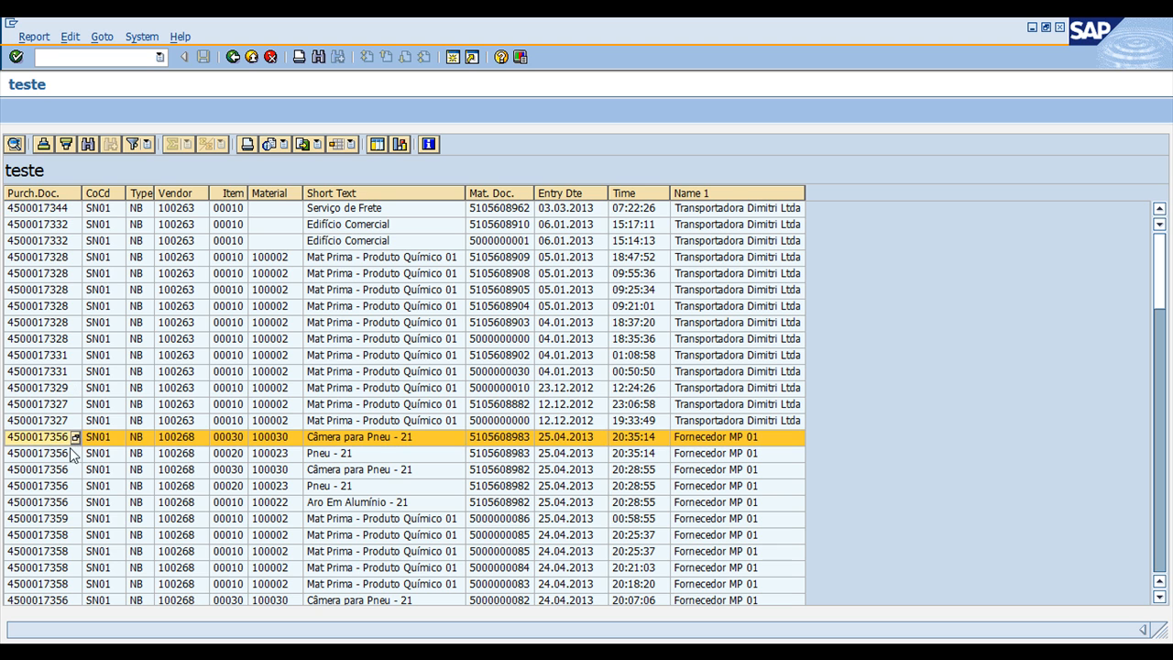
double_click(70, 209)
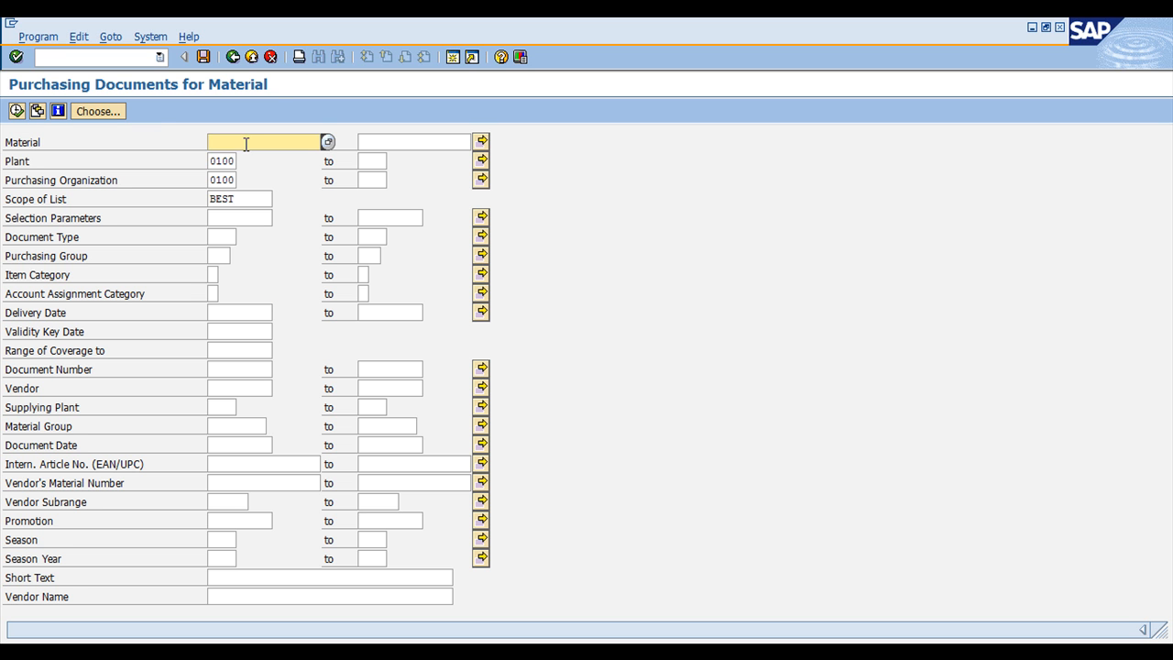
- In the Purchasing Documents for Material session, set the scope of list to BEST_ALV, run the report, and check the items' purchase order history column
double_click(259, 200)
key("Delete")
left_click(240, 215)
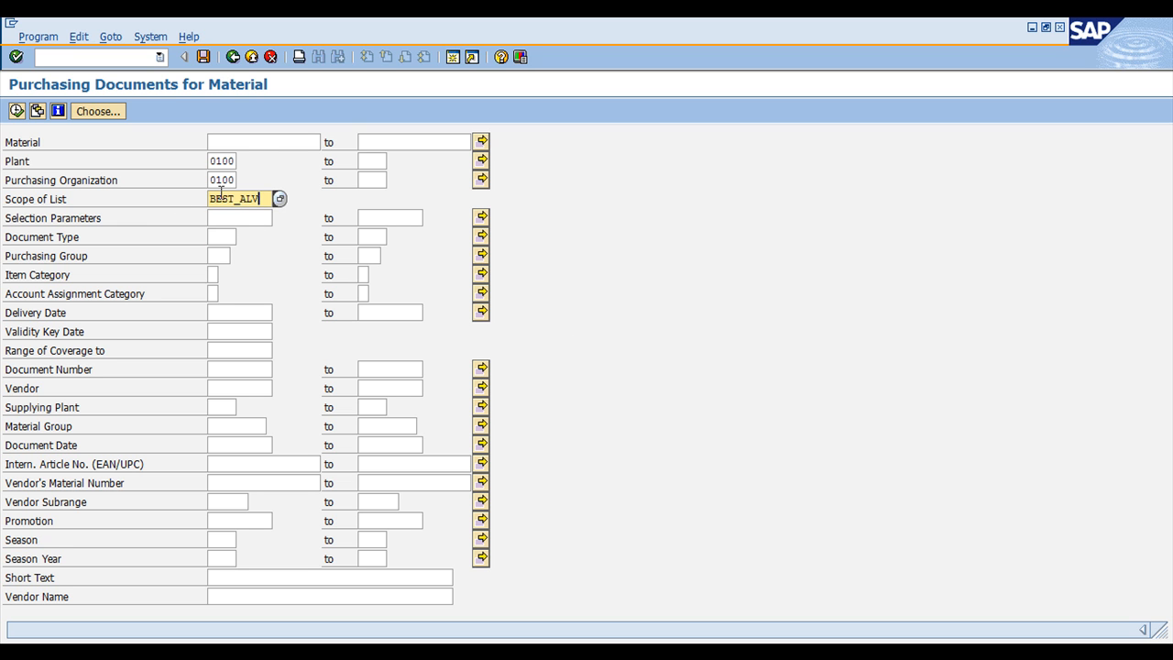
left_click(228, 163)
left_click(219, 185)
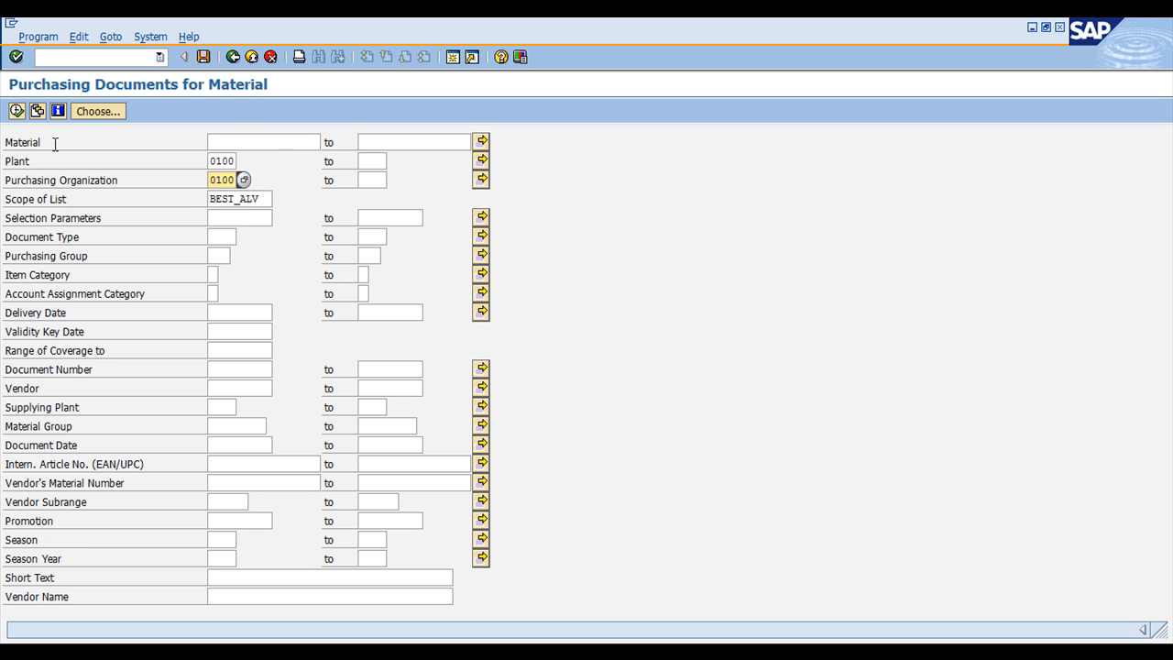
left_click(19, 112)
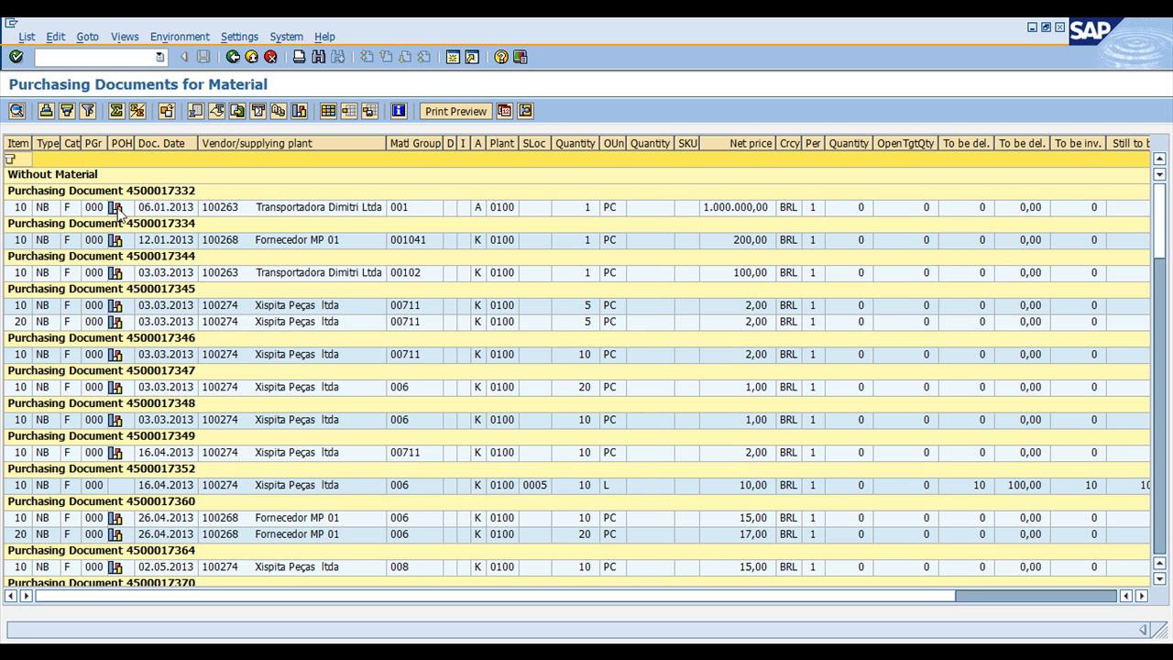
left_click(164, 208)
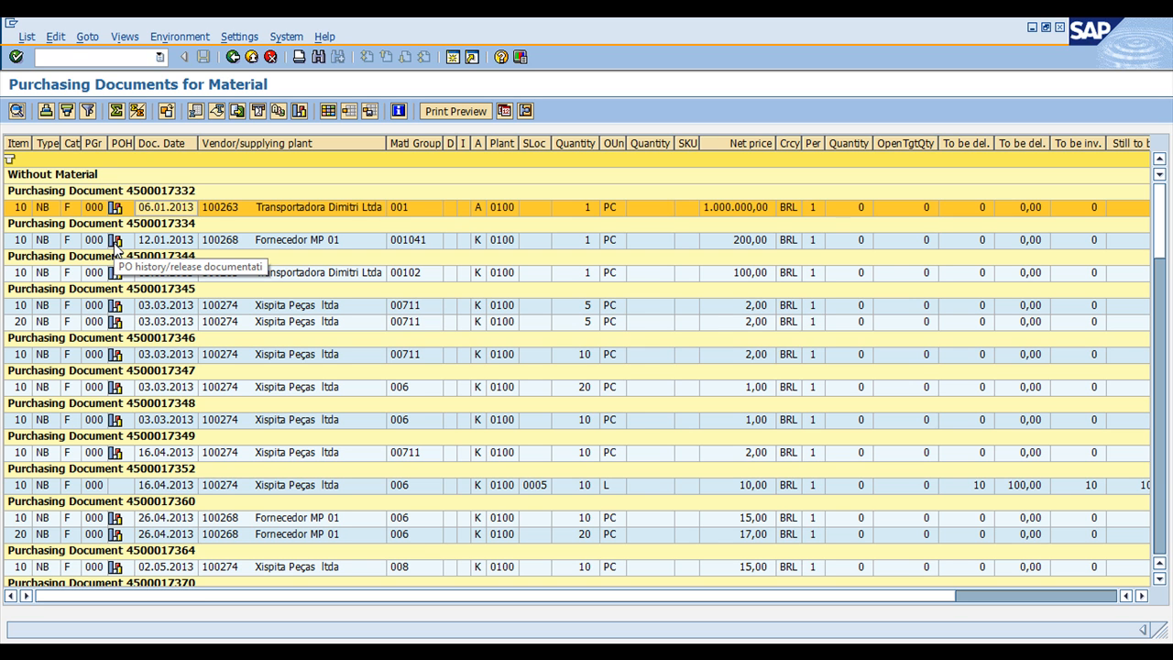
left_click(121, 486)
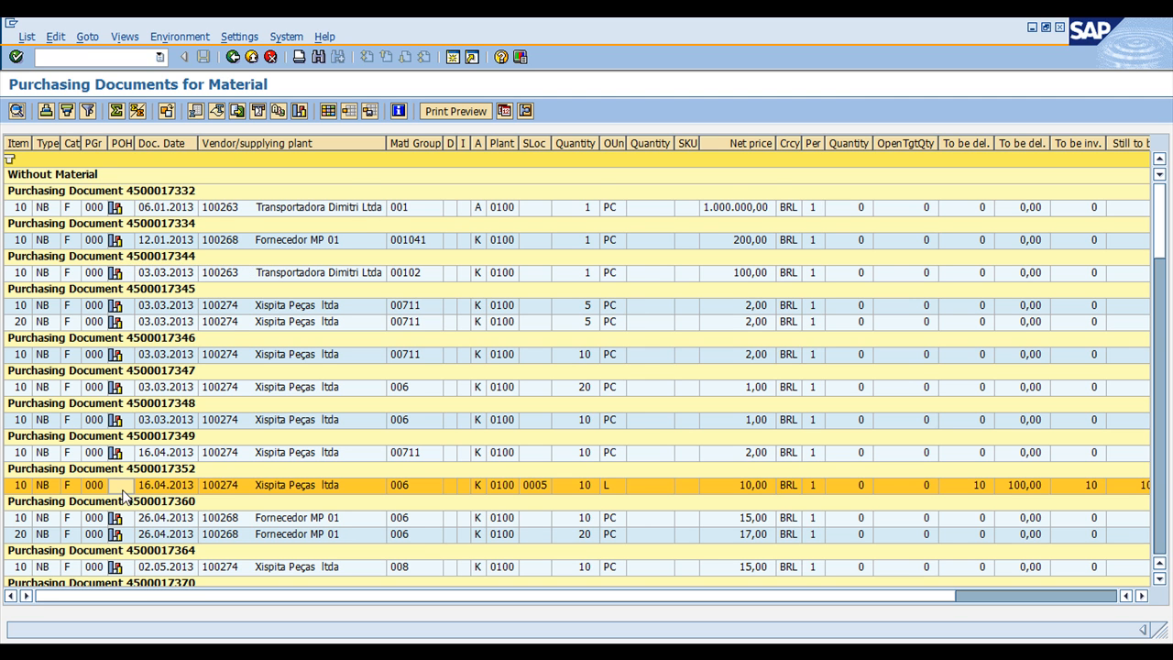
- Select the purchasing document without order history in the ME2M list, and sort the teste report ascending by purchasing document number
left_click(174, 478)
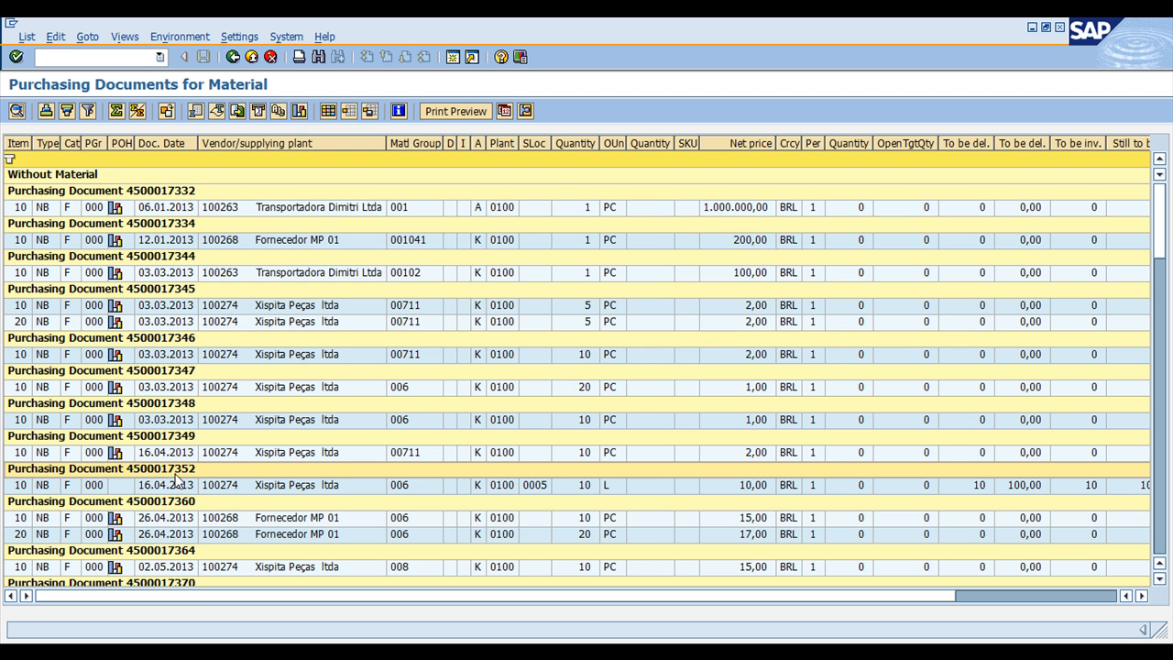
key("alt+Tab")
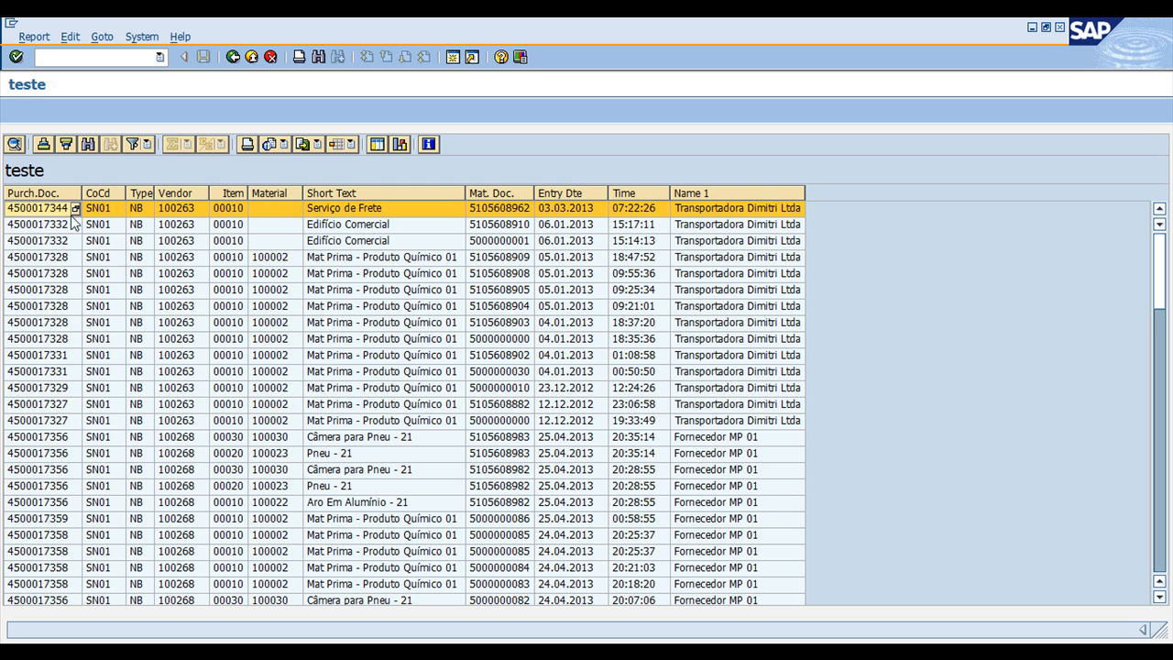
left_click(55, 192)
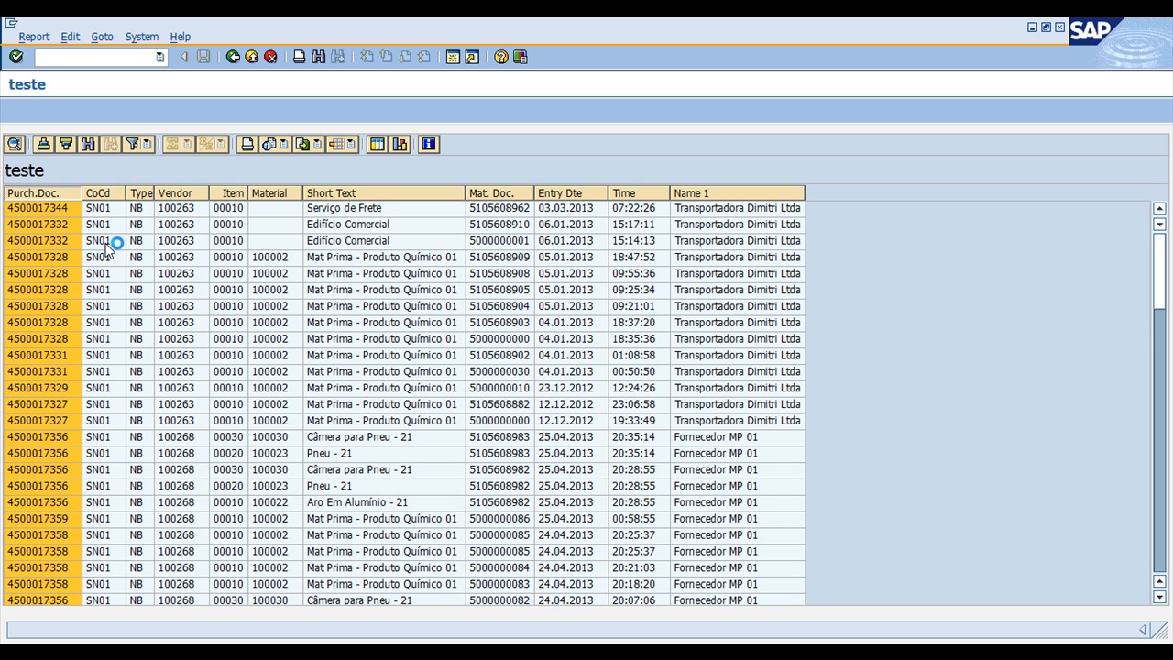
key("alt+Tab")
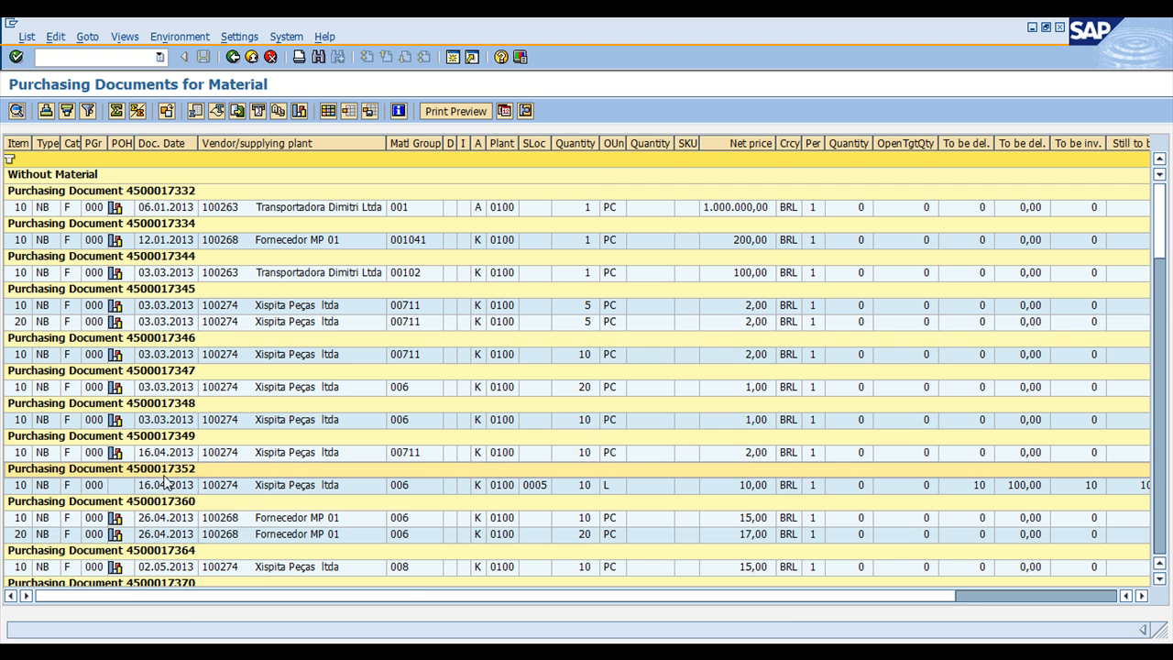
key("alt+Tab")
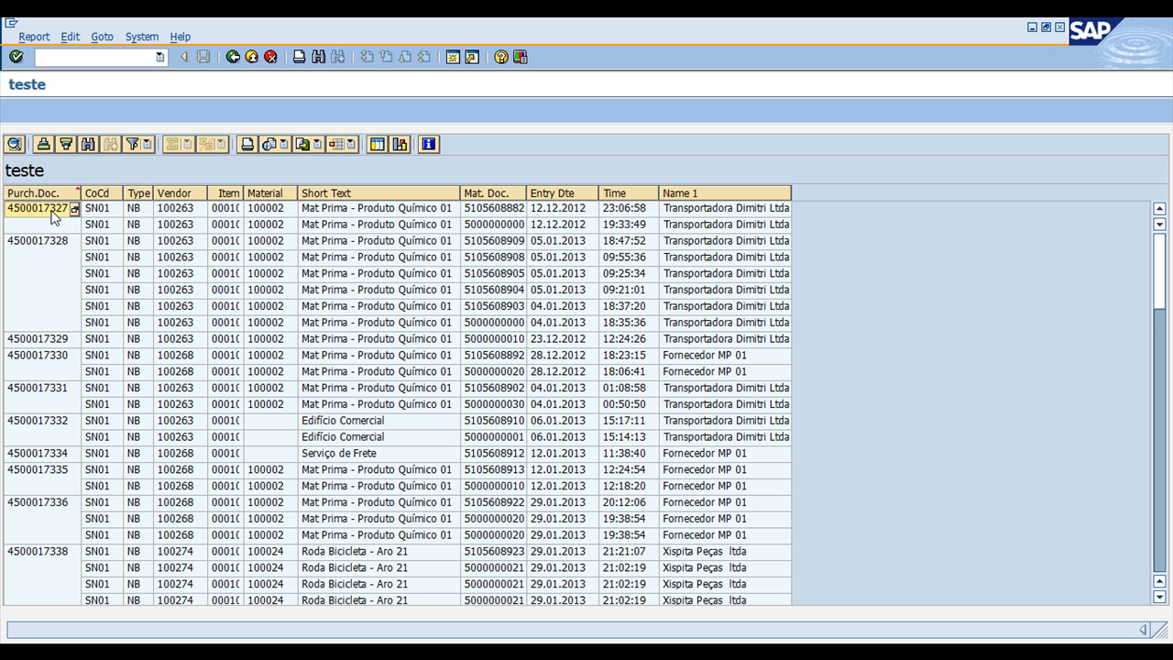
- Look for the ME2M purchasing document without order history among the sorted purchasing document numbers in the teste report
key("alt+Tab")
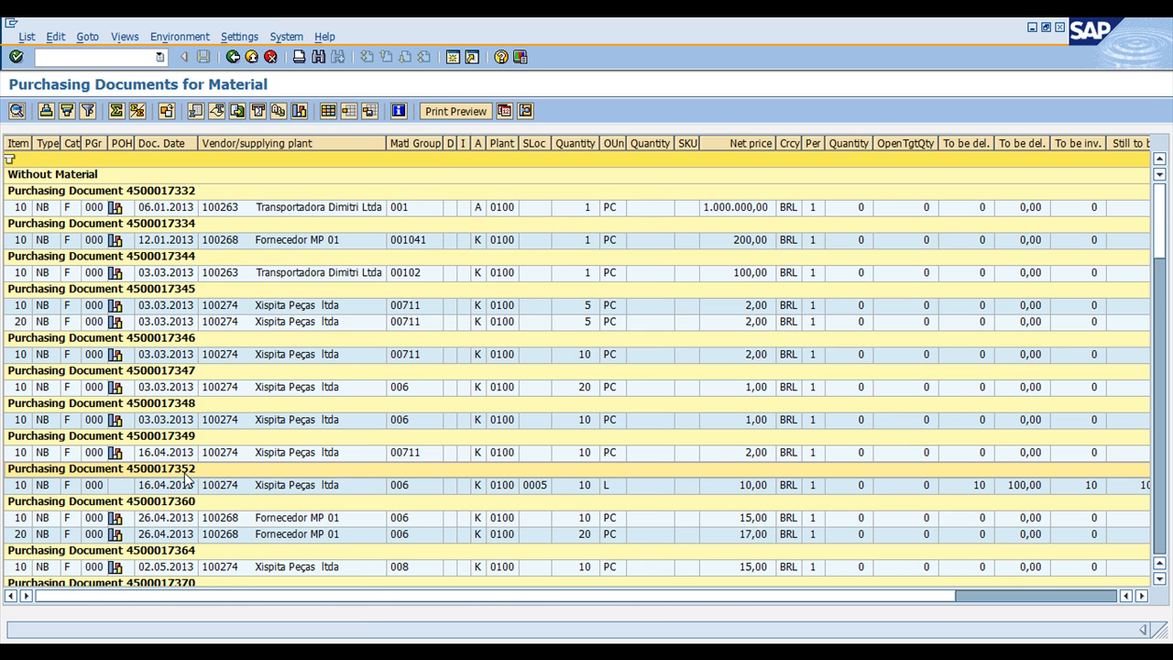
key("alt+Tab")
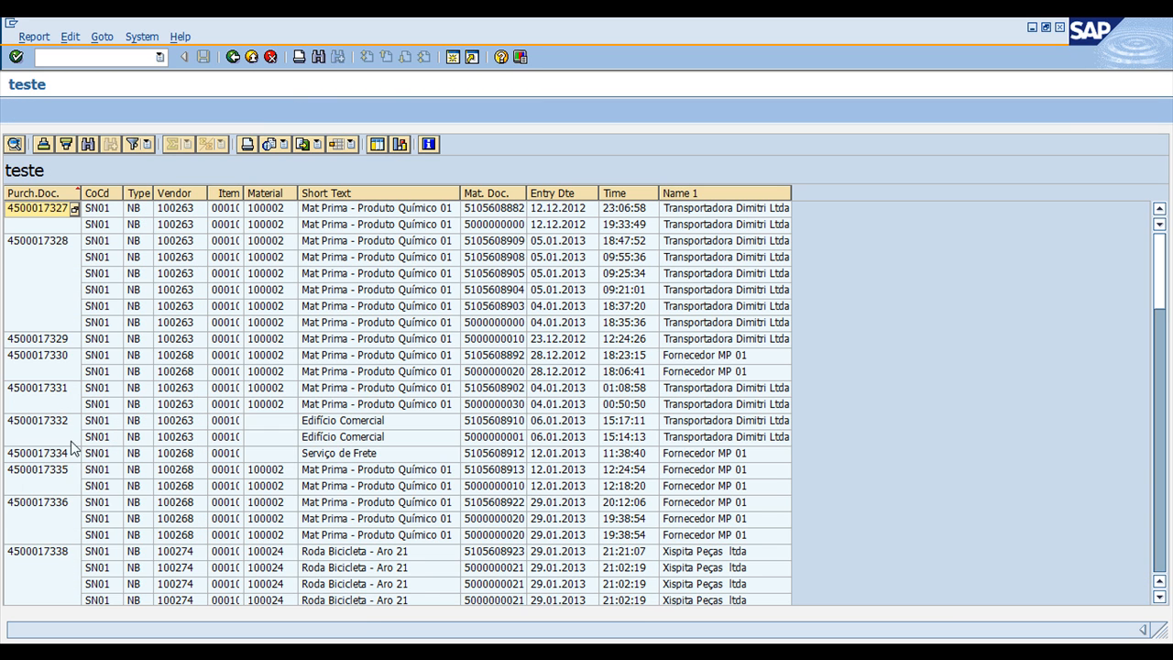
left_click(59, 555)
scroll(73, 540, "down", 6)
scroll(81, 527, "down", 7)
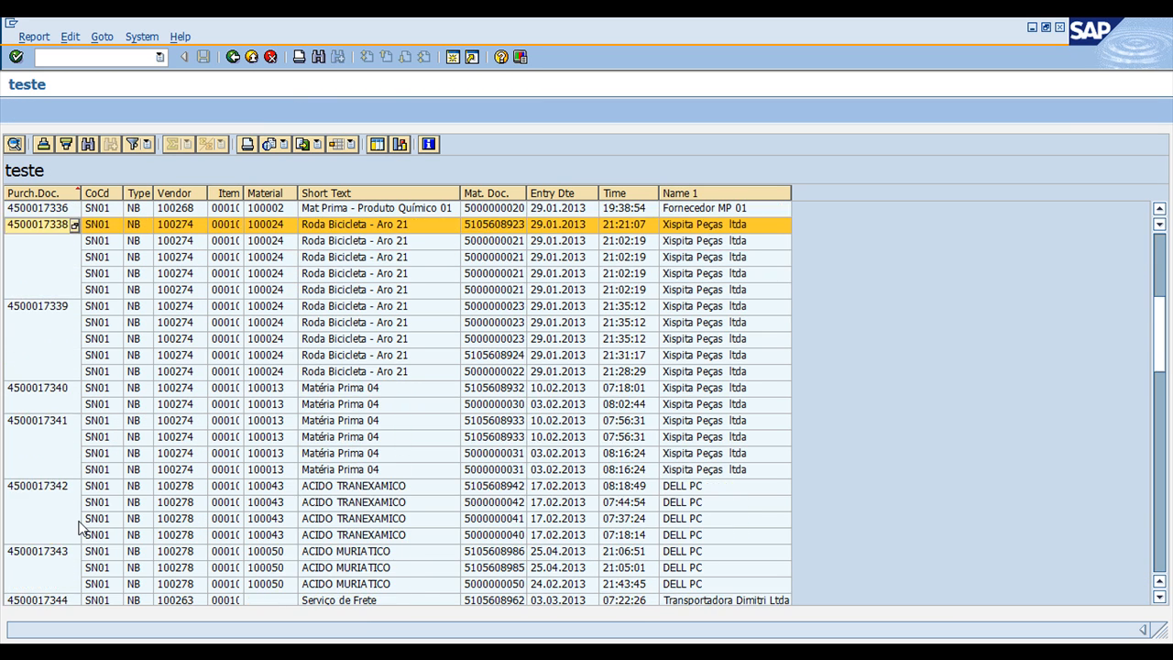
scroll(80, 513, "down", 3)
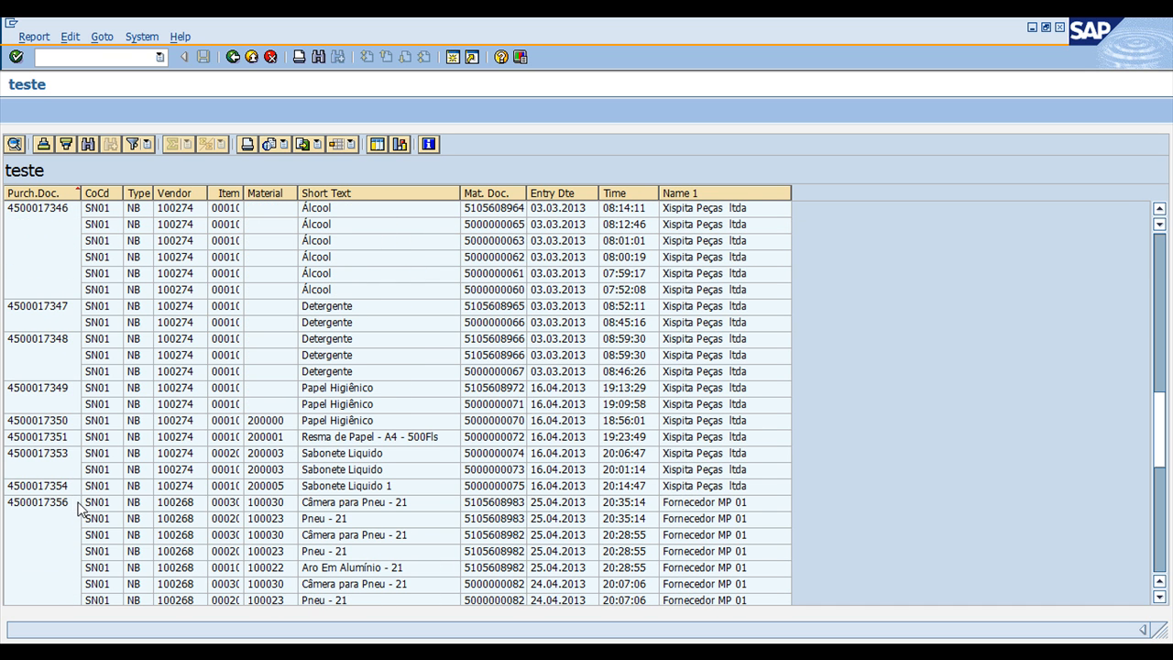
left_click(71, 438)
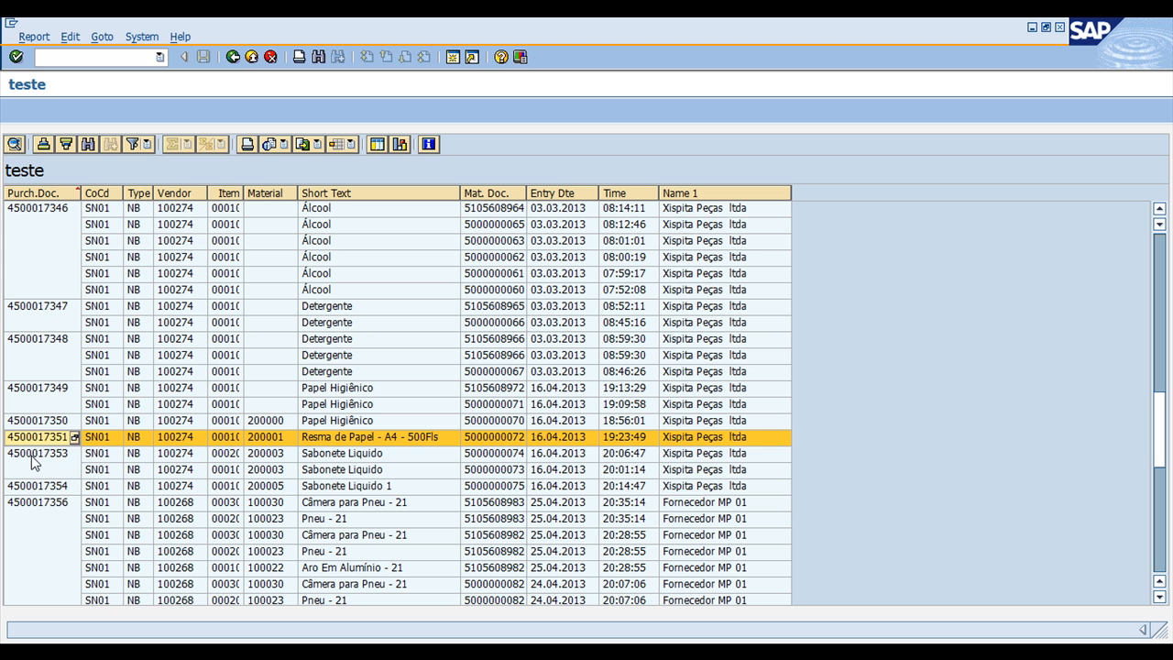
left_click(35, 455)
left_click(97, 438)
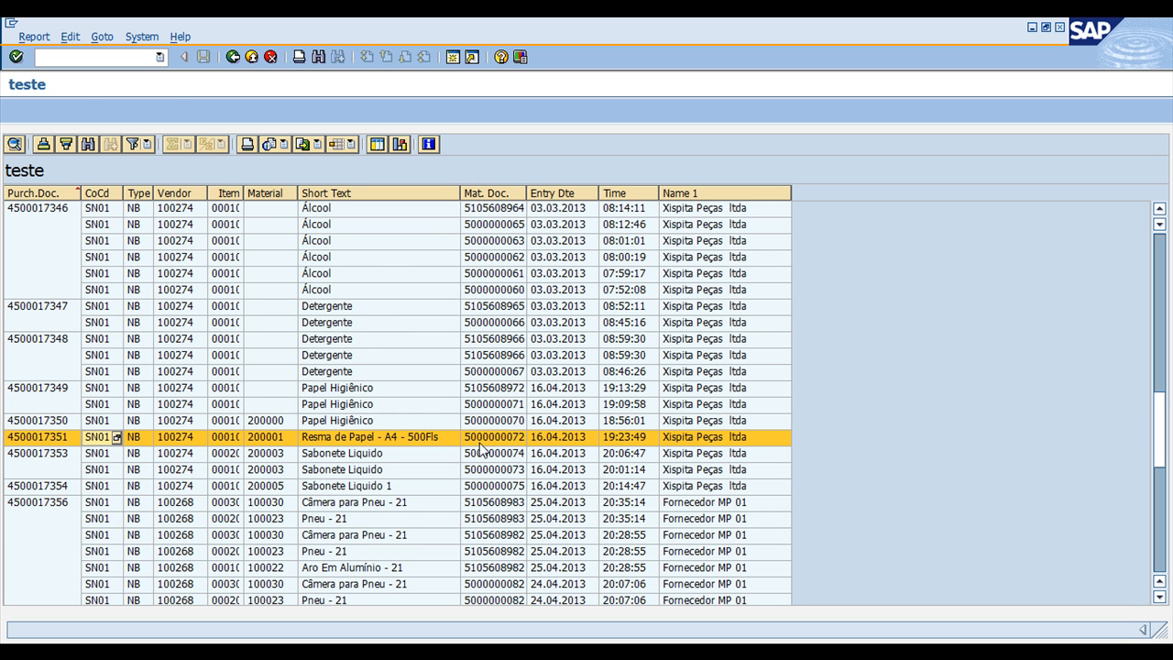
- Recheck the purchase order history cell of the selected document in the ME2M list, and return to the teste report
double_click(466, 441)
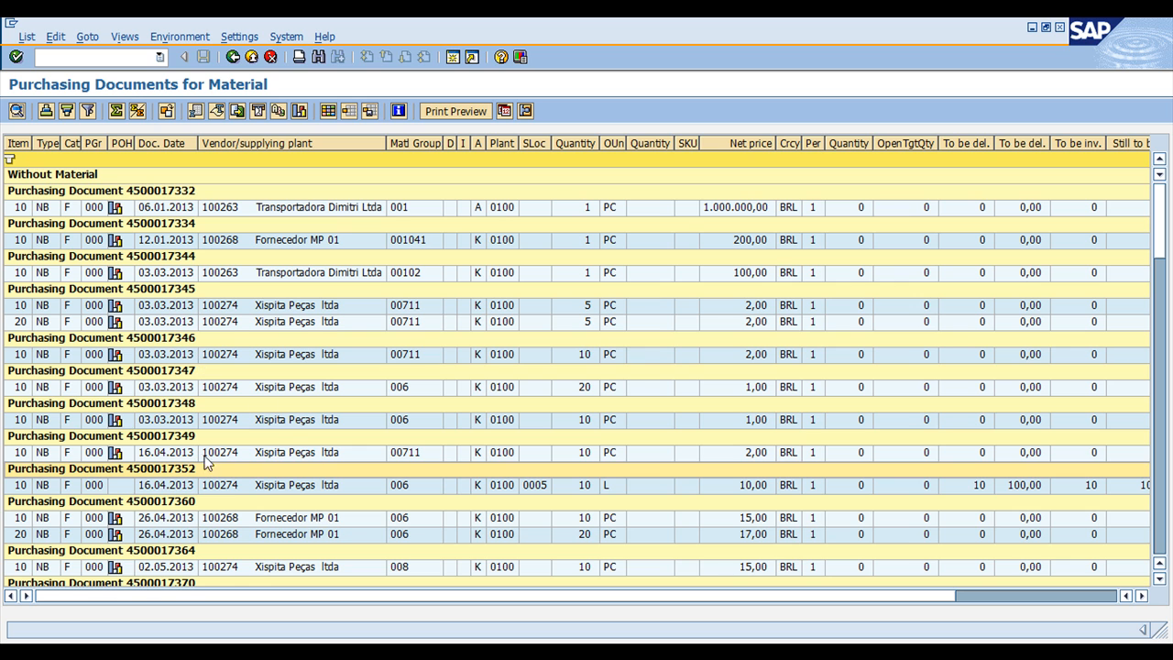
left_click(124, 485)
key("alt+Tab")
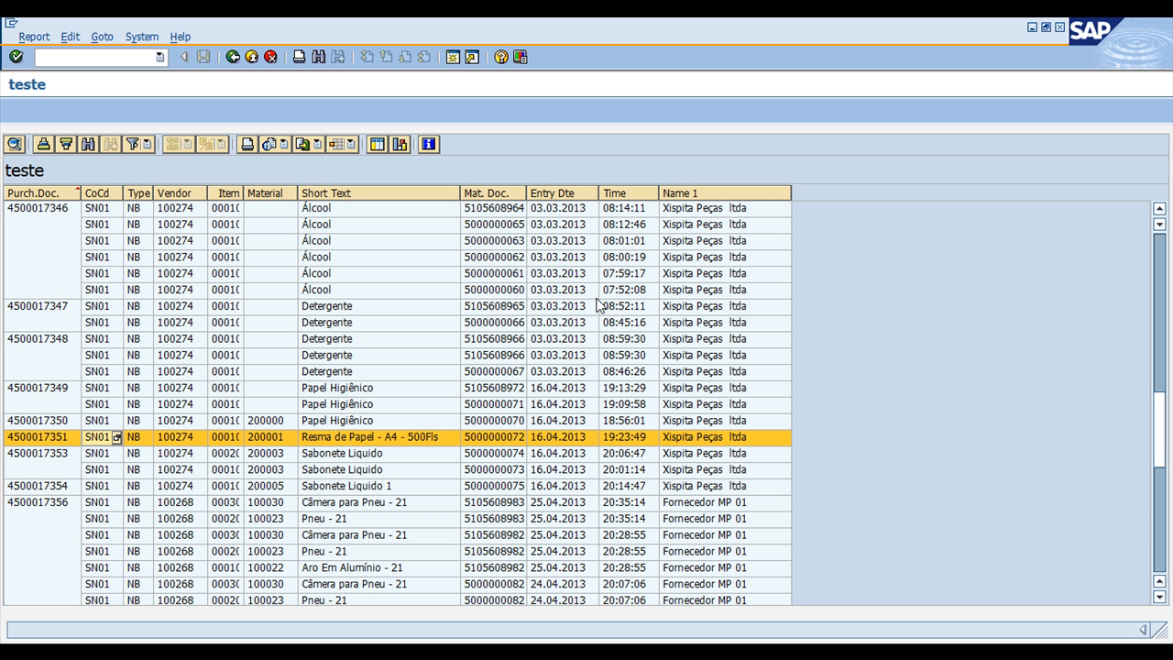
- Highlight the Name 1, Mat. Doc. and Entry Dte columns of the teste report to examine the fields it outputs
left_click(755, 192)
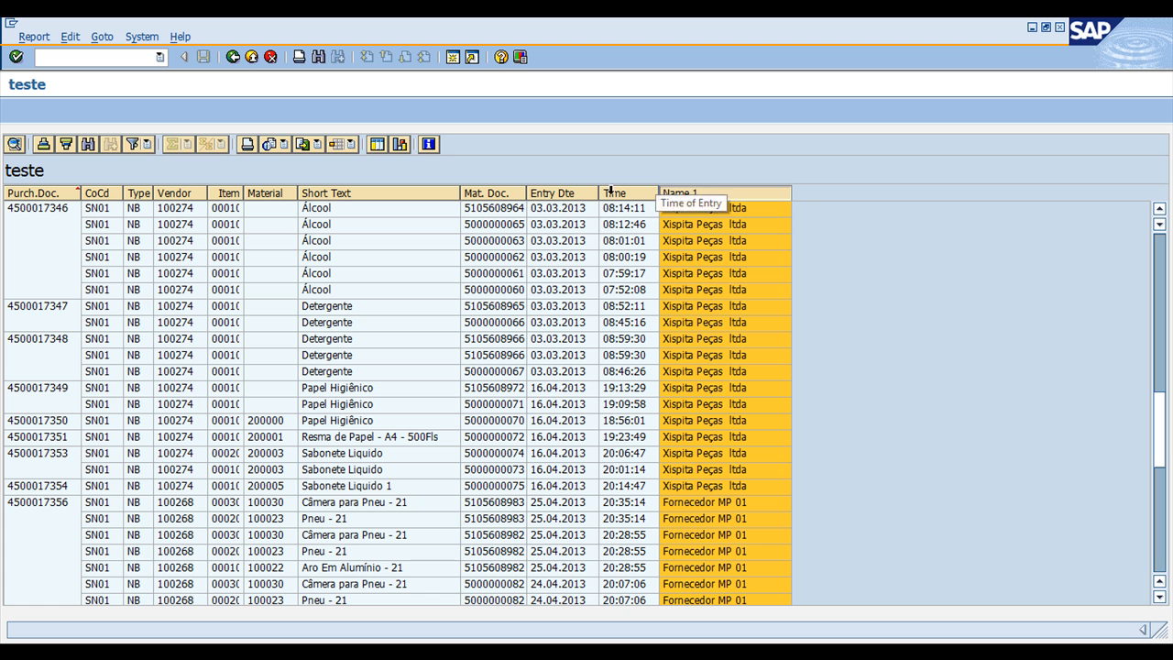
left_click(493, 193)
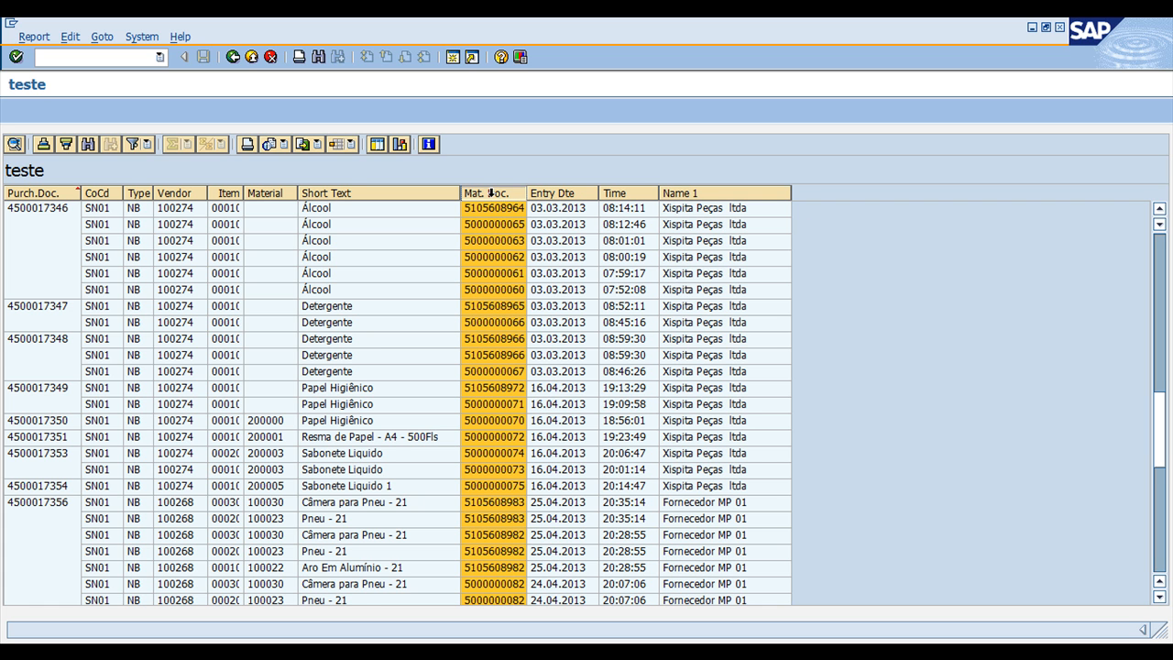
left_click(557, 186)
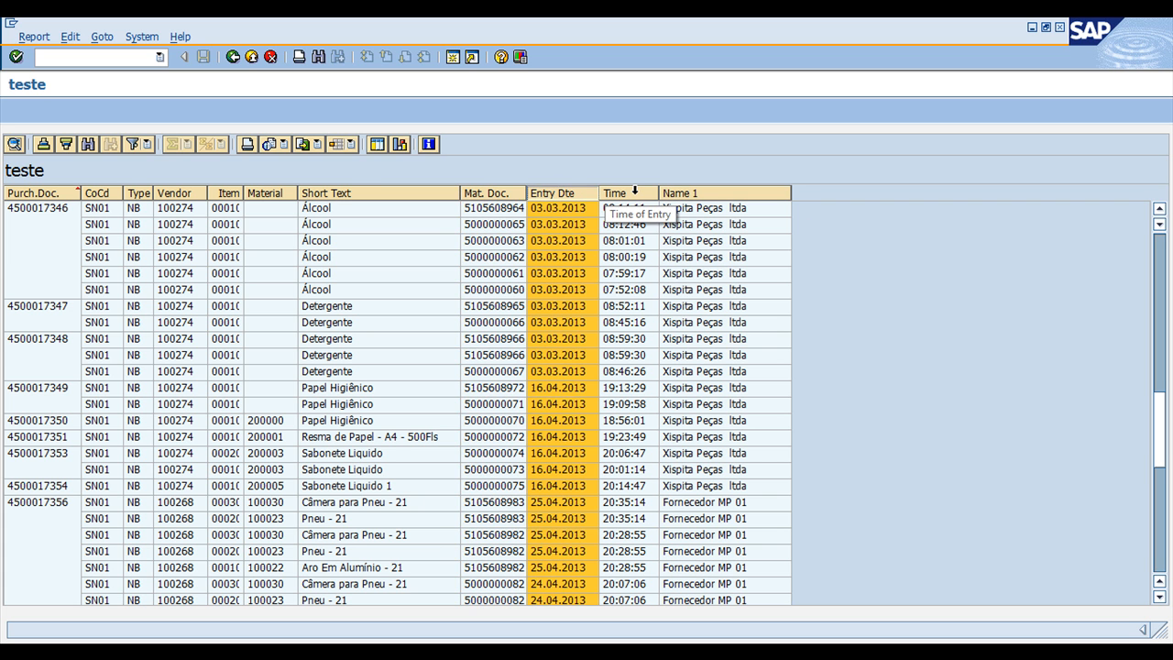
left_click(501, 195)
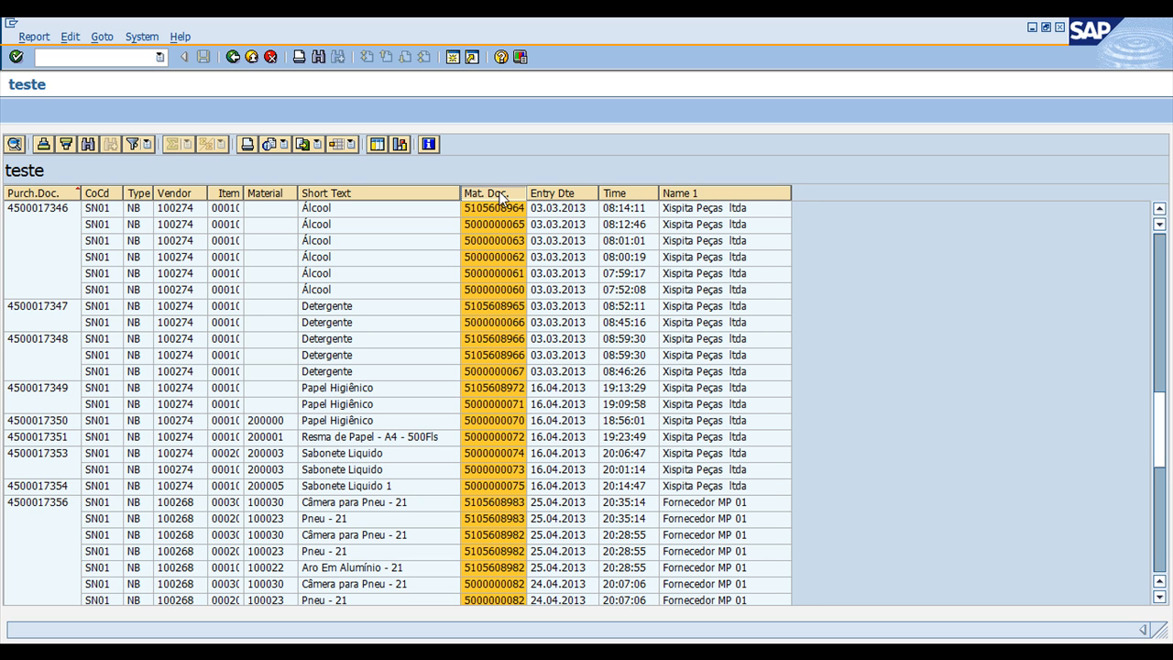
- Leave the teste report, open the QuickView TESTE for changing, and open the table join of its data source
left_click(234, 58)
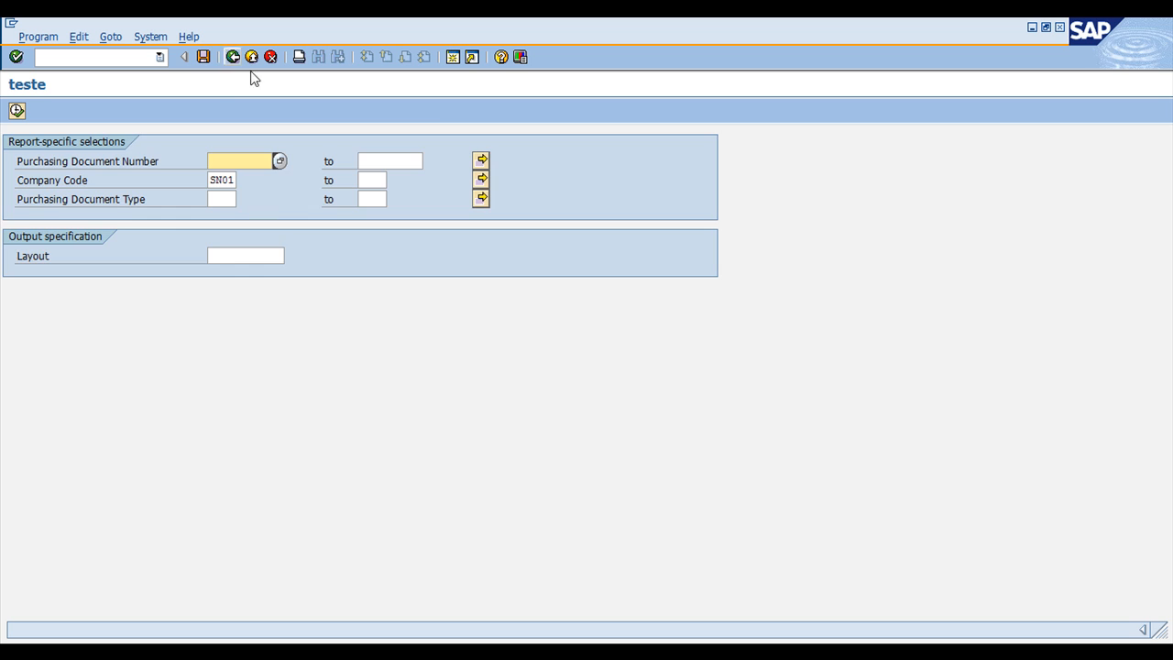
left_click(234, 58)
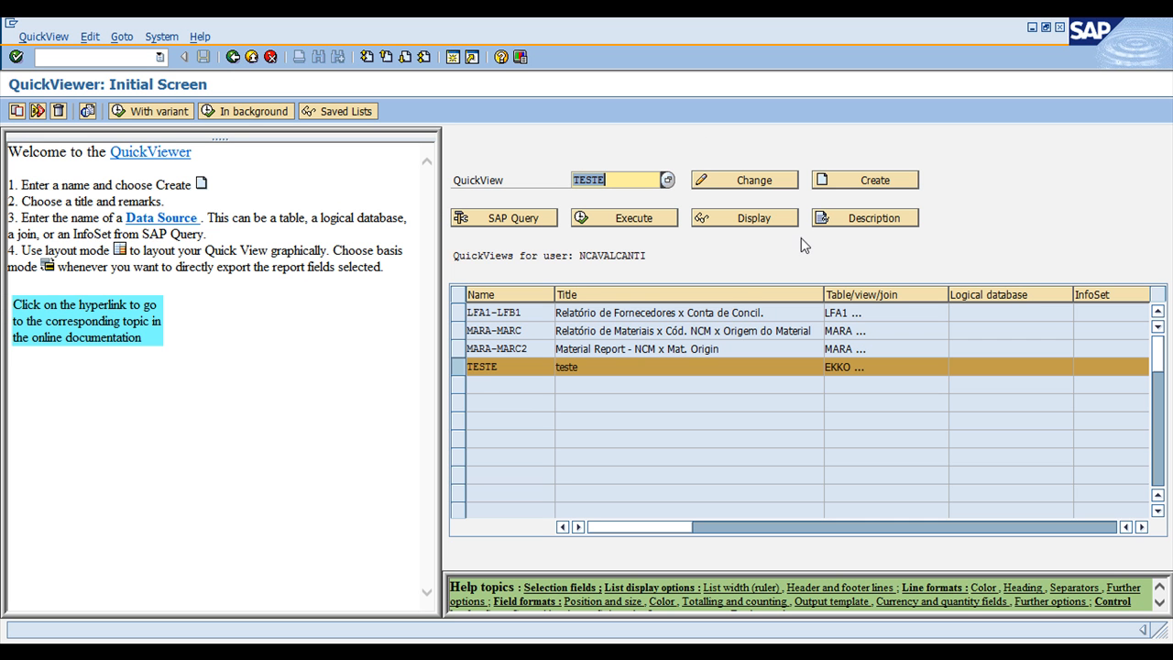
left_click(759, 183)
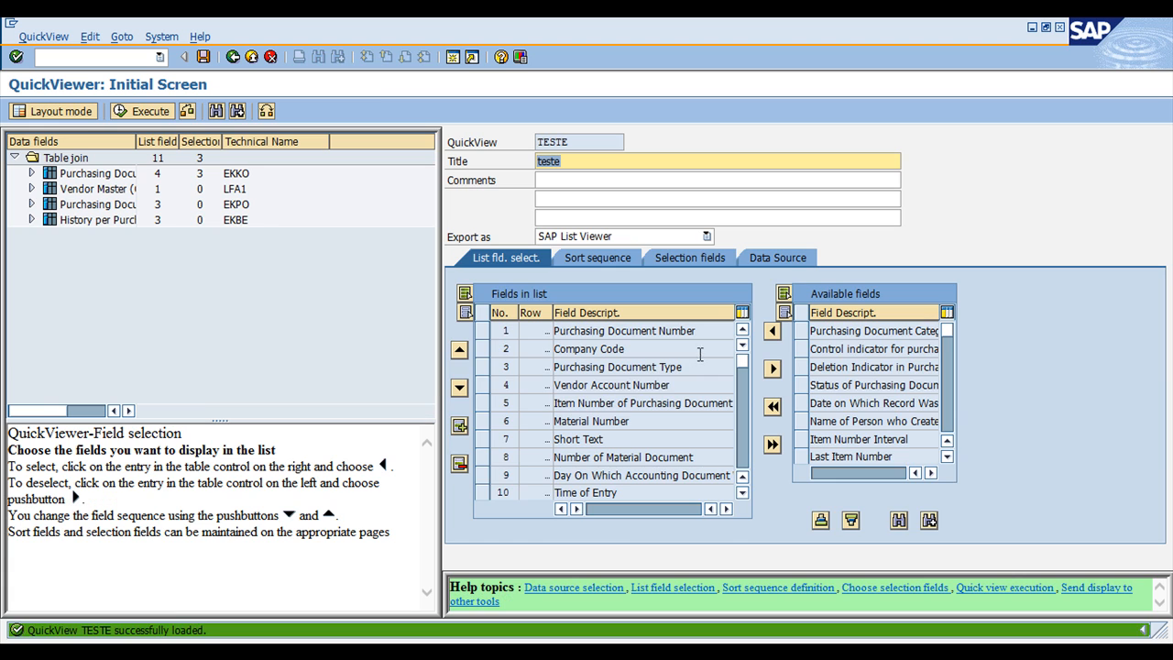
left_click(770, 259)
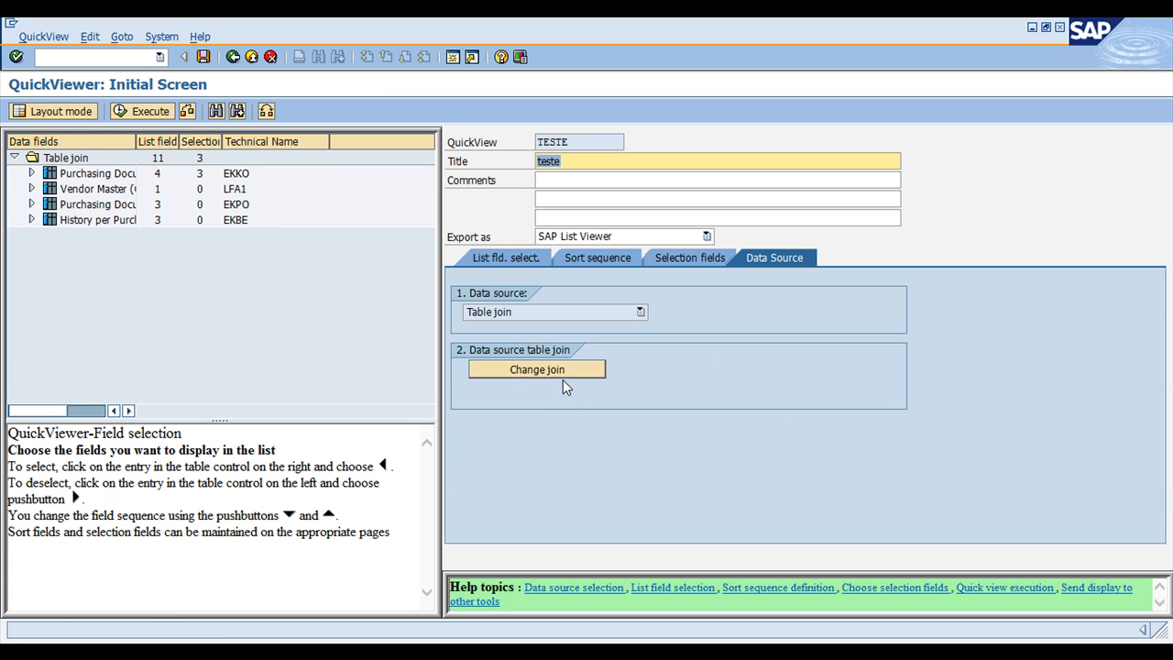
left_click(561, 371)
- Inspect the EKKO, EKPO, LFA1 and EKBE tables and the links between them in the join diagram
left_click(168, 204)
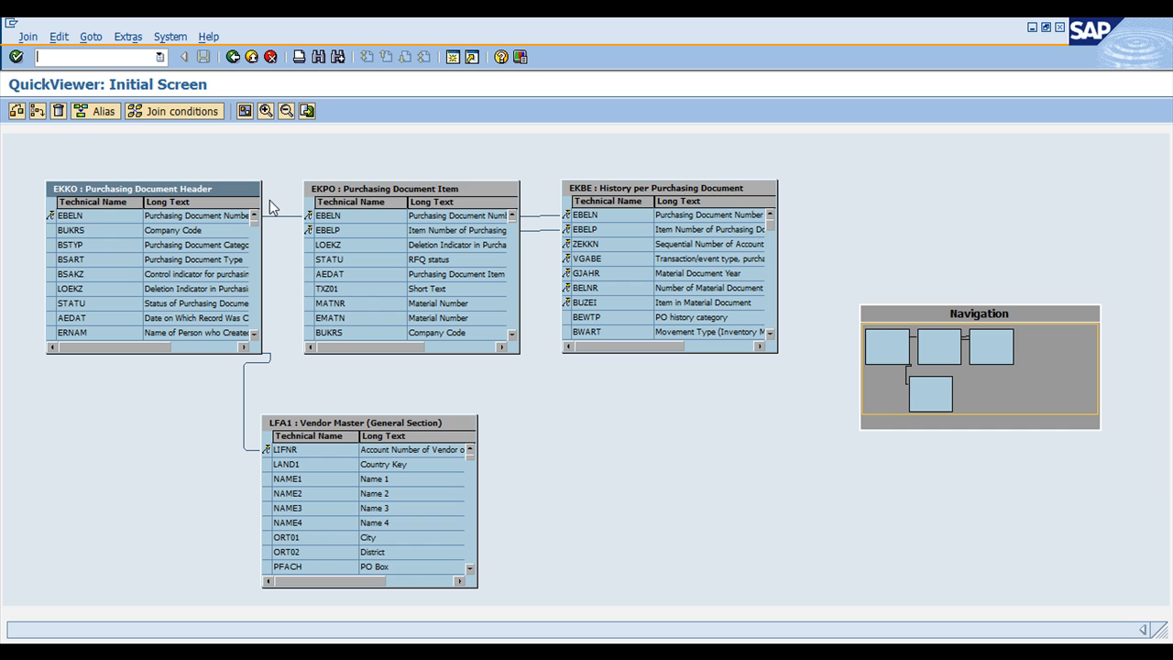
left_click(411, 188)
left_click(336, 422)
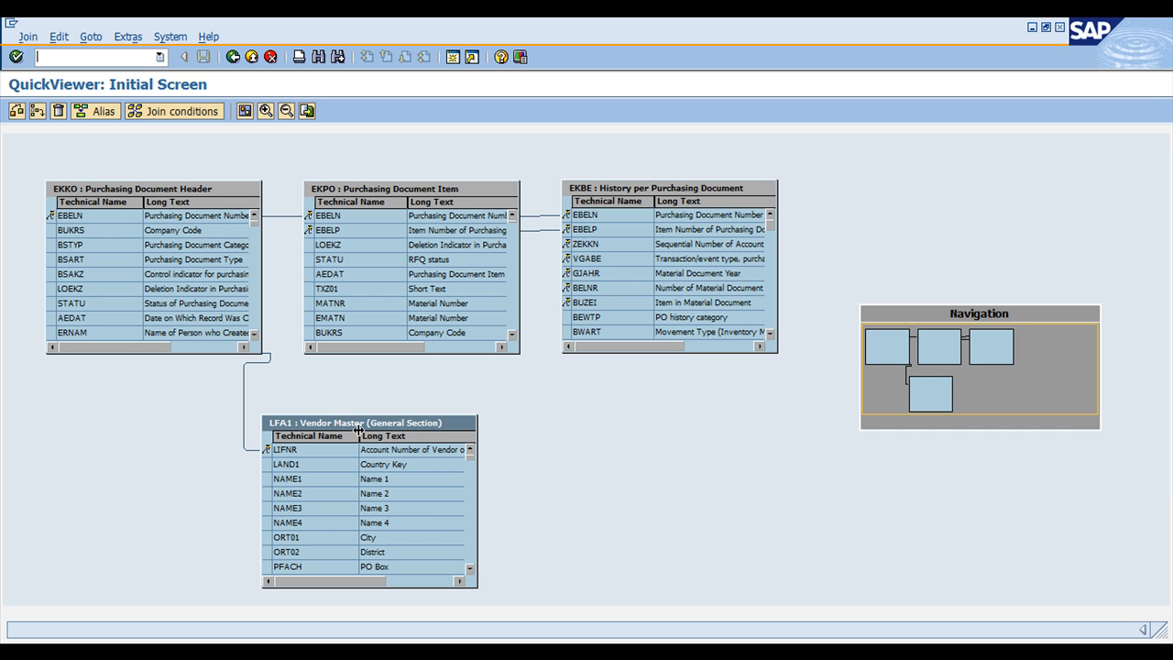
left_click(638, 189)
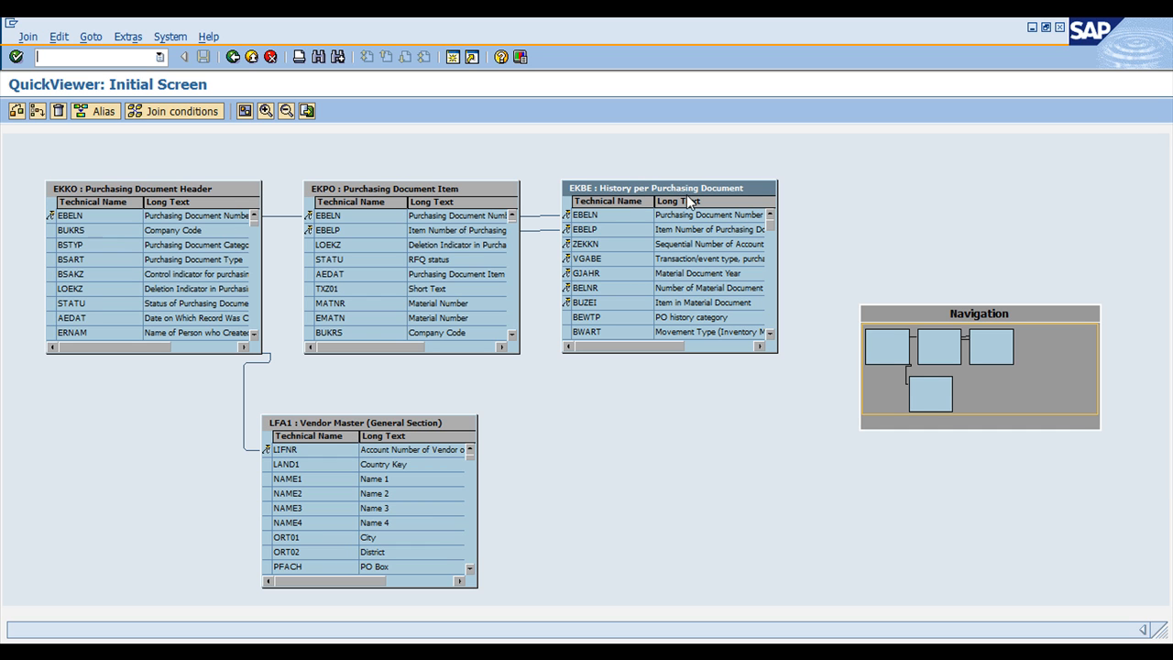